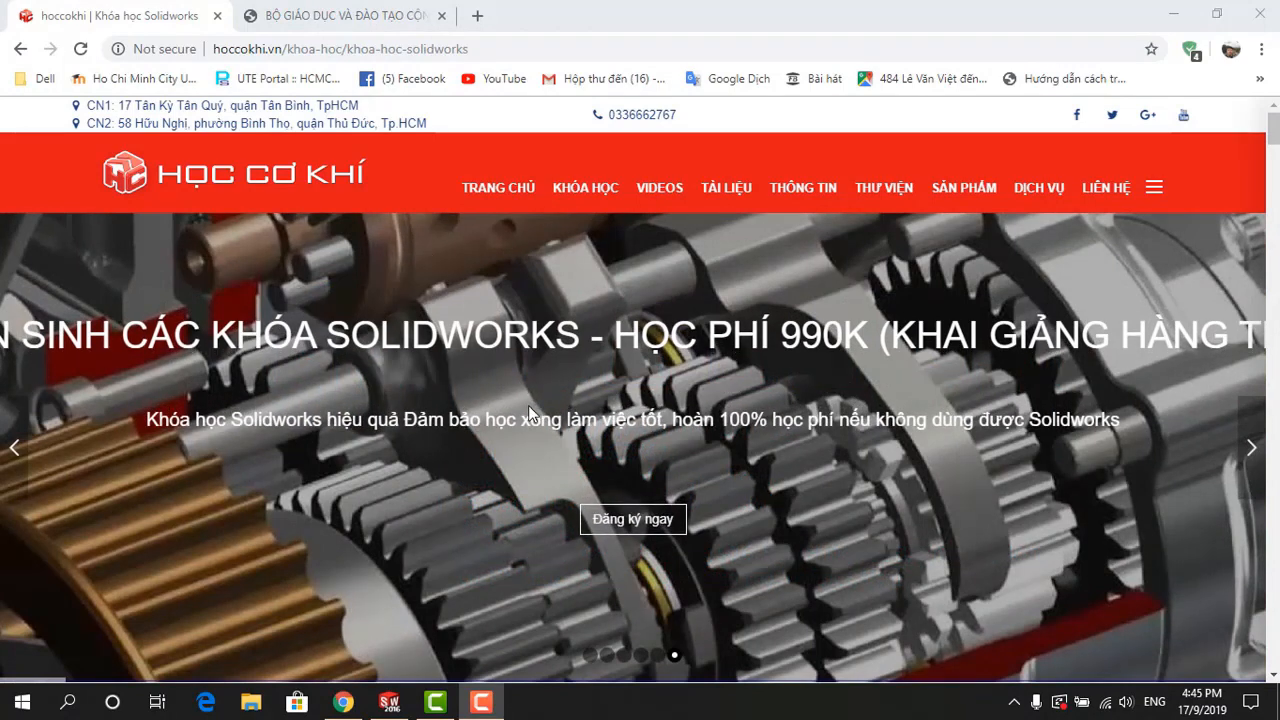
Bring up the drawing of topic no. 2 on page 5 of DACN-CTM-HK-2-DH-2018-2019.pdf
left_click(377, 18)
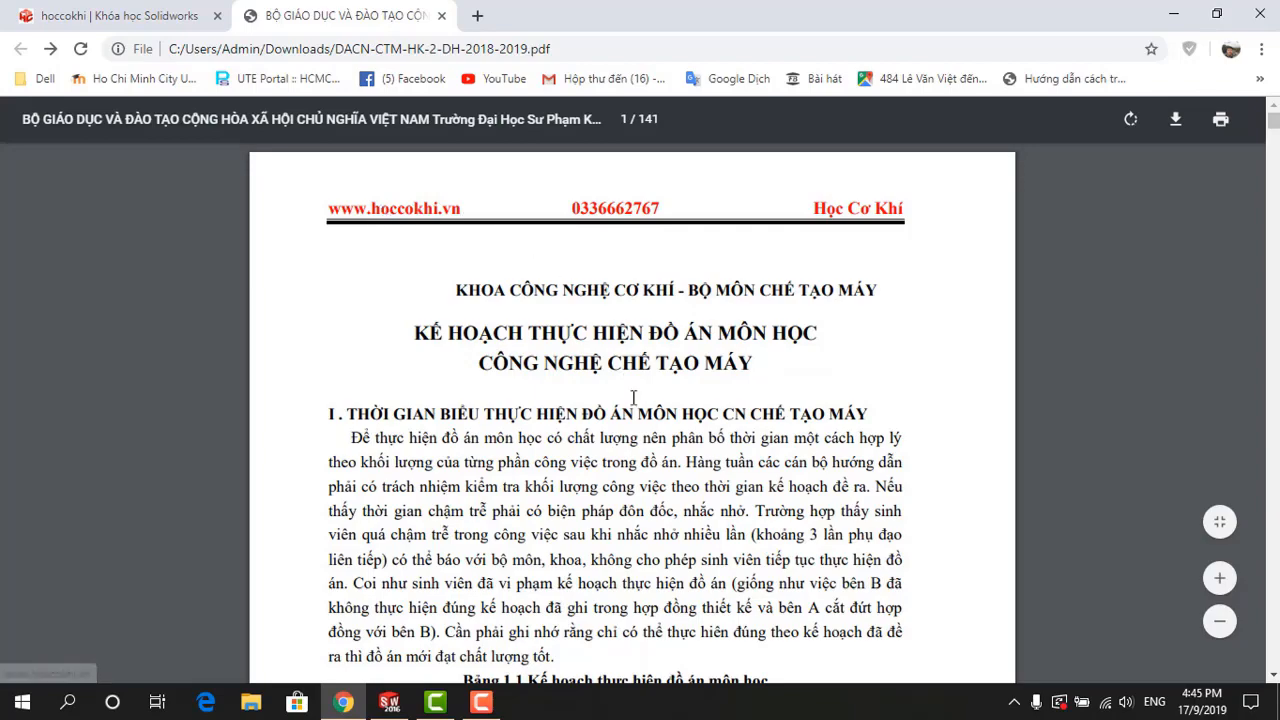
scroll(633, 397, "down", 7)
scroll(633, 397, "down", 7)
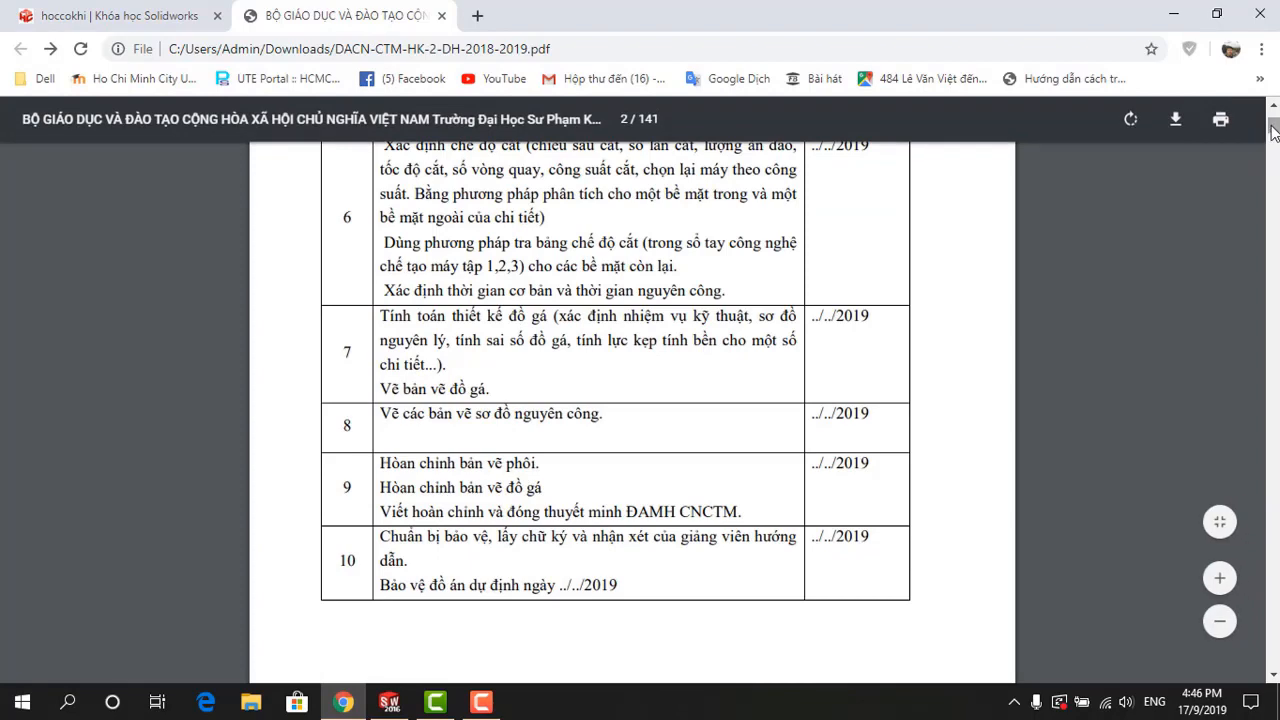
left_click_drag(1274, 133, 1274, 145)
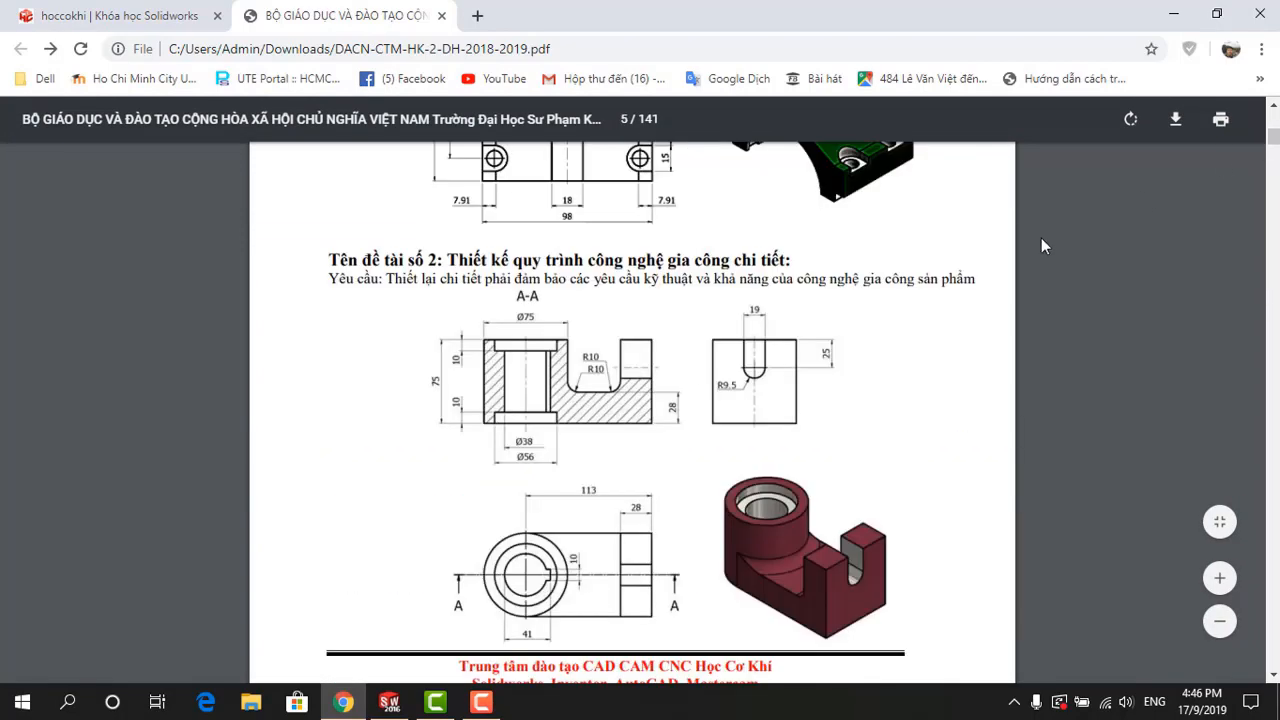
scroll(708, 394, "down", 1)
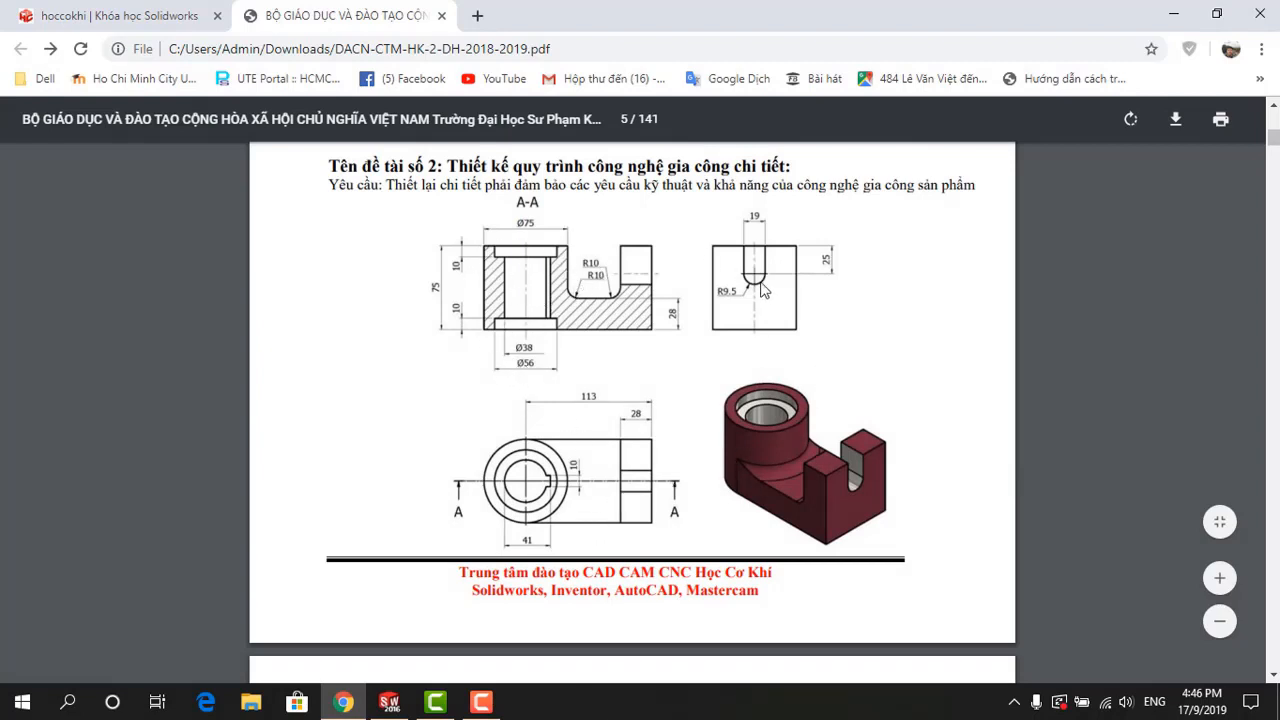
Switch to SOLIDWORKS and create a new part document
left_click(389, 702)
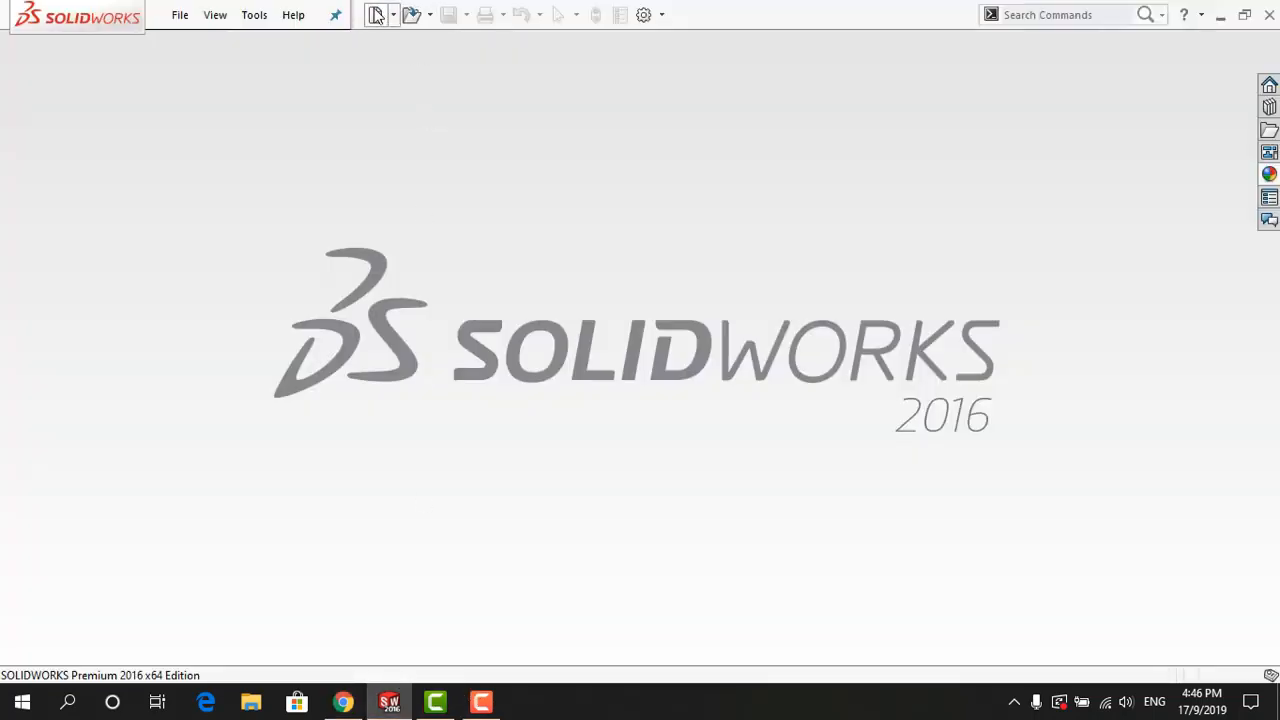
left_click(376, 14)
left_click(700, 566)
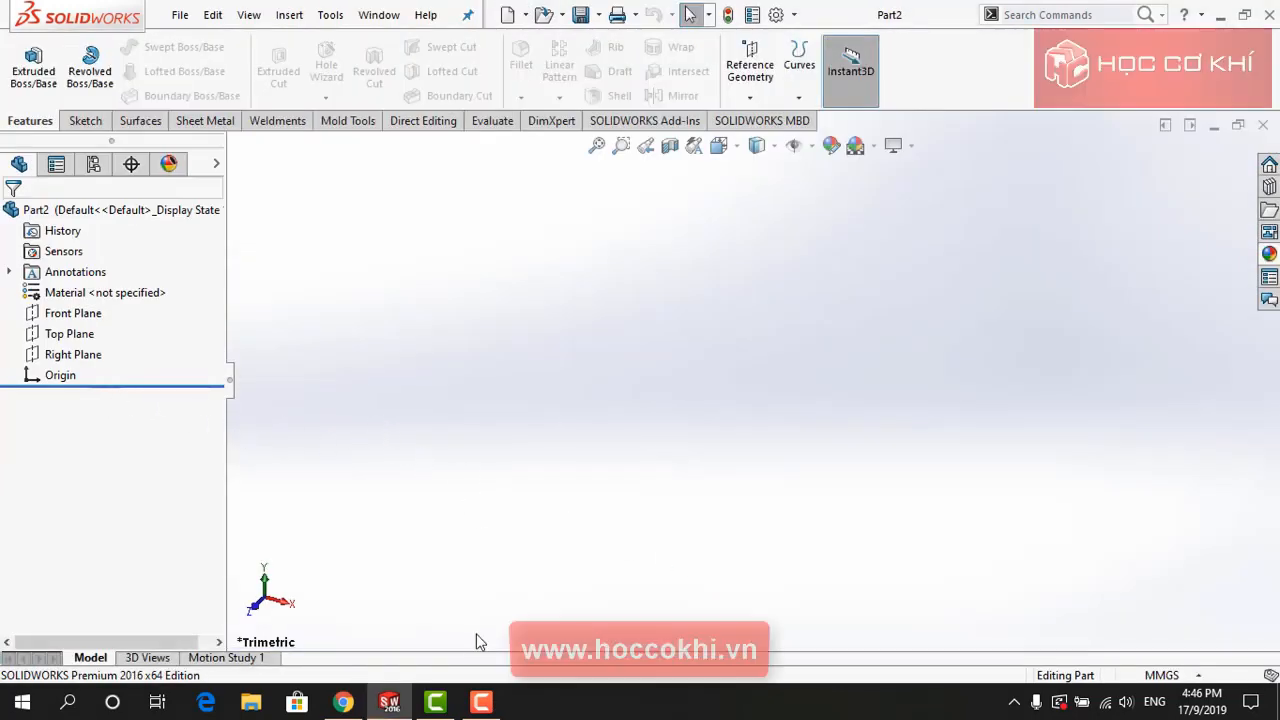
Check the reference drawing and sketch a circle about 62 mm in diameter, centred on the origin, on the Top Plane
key("alt+Tab")
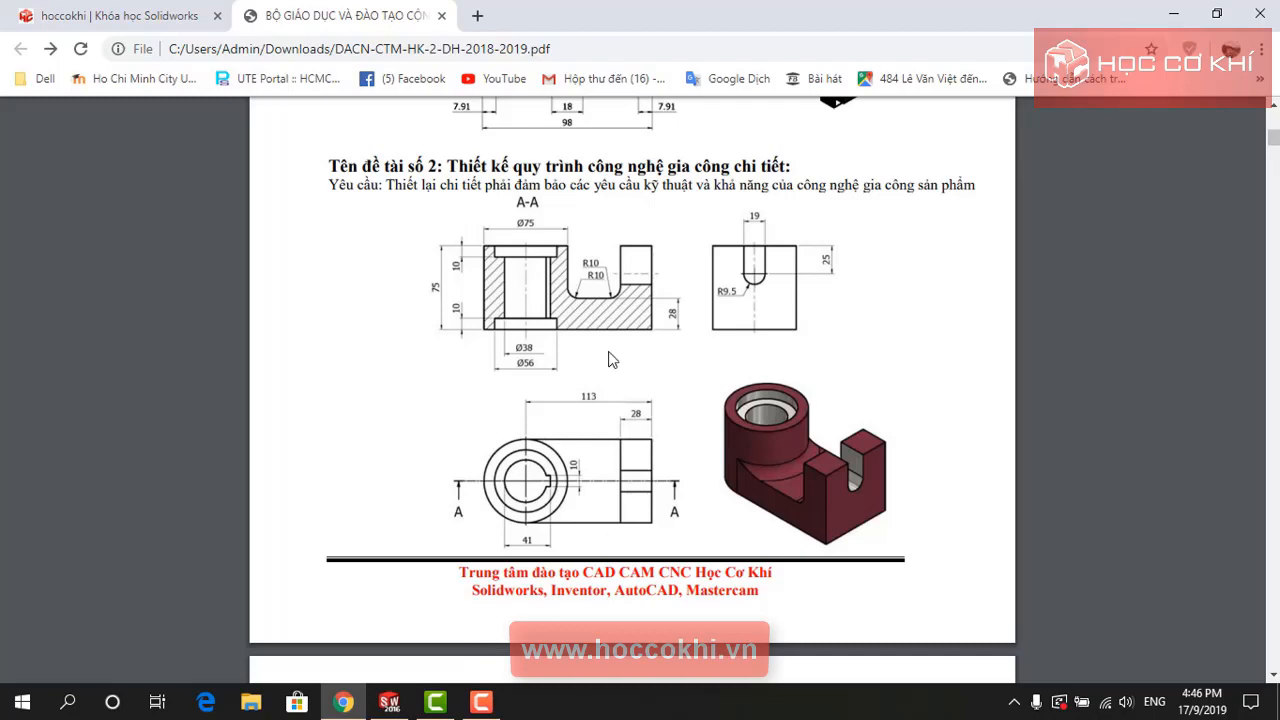
key("alt+Tab")
left_click(83, 332)
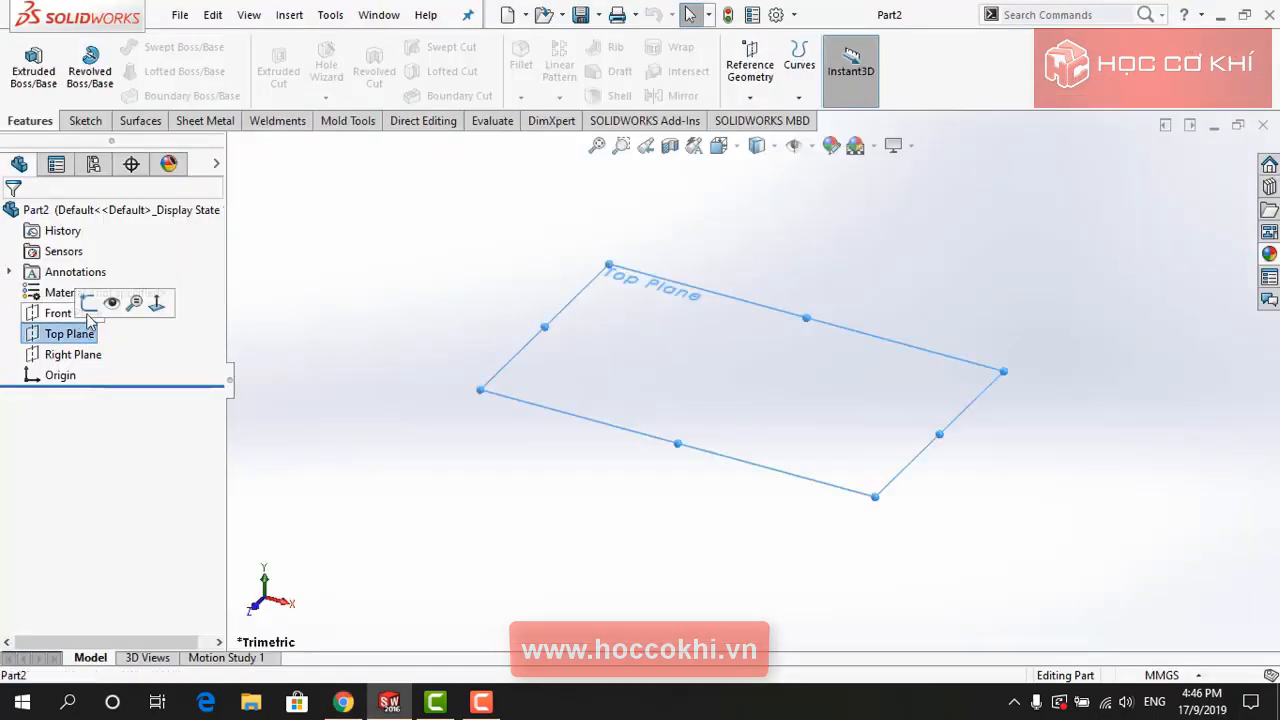
left_click(88, 303)
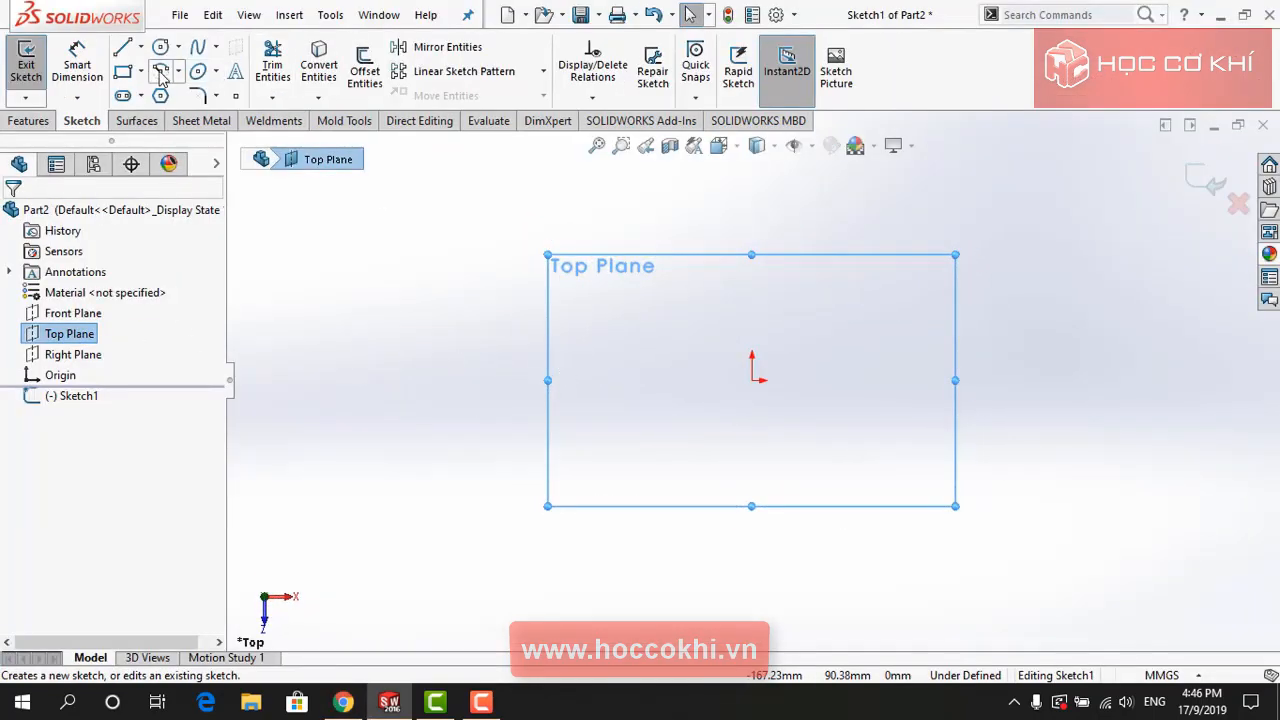
left_click(160, 47)
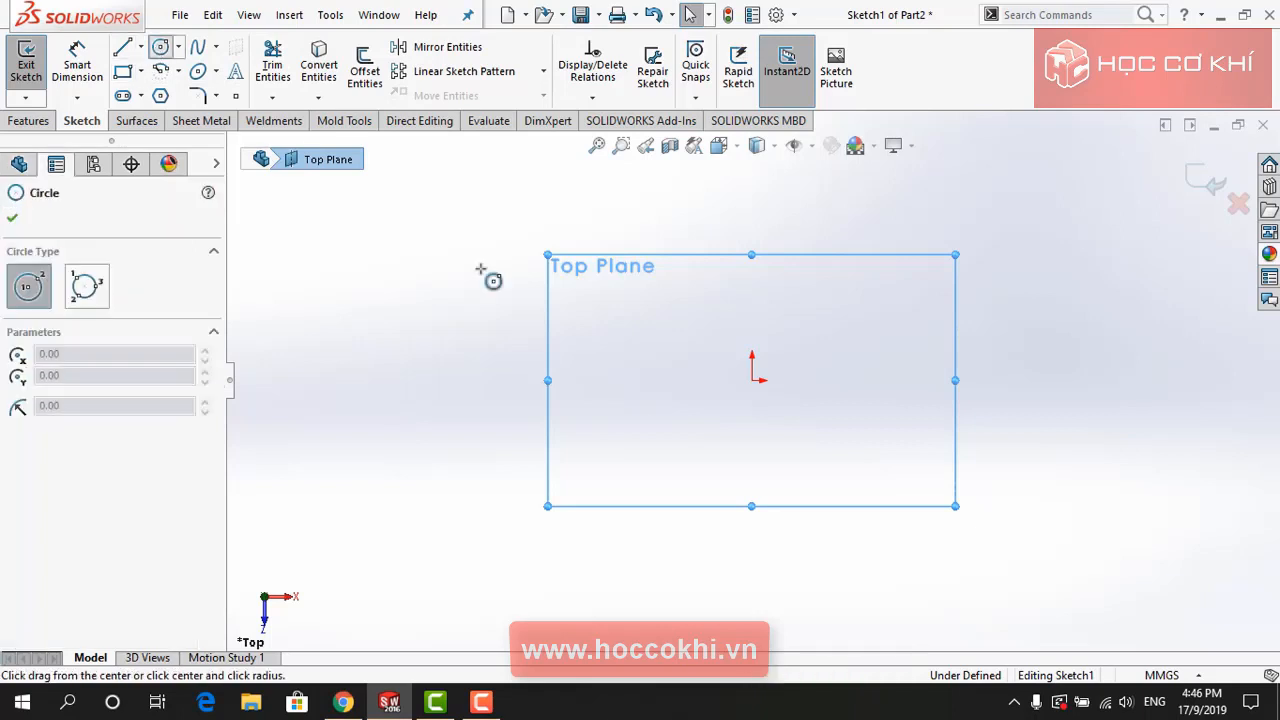
left_click(752, 380)
left_click(824, 378)
Look up the outer diameter in the reference drawing and dimension the circle to a diameter of 75 mm
key("alt+Tab")
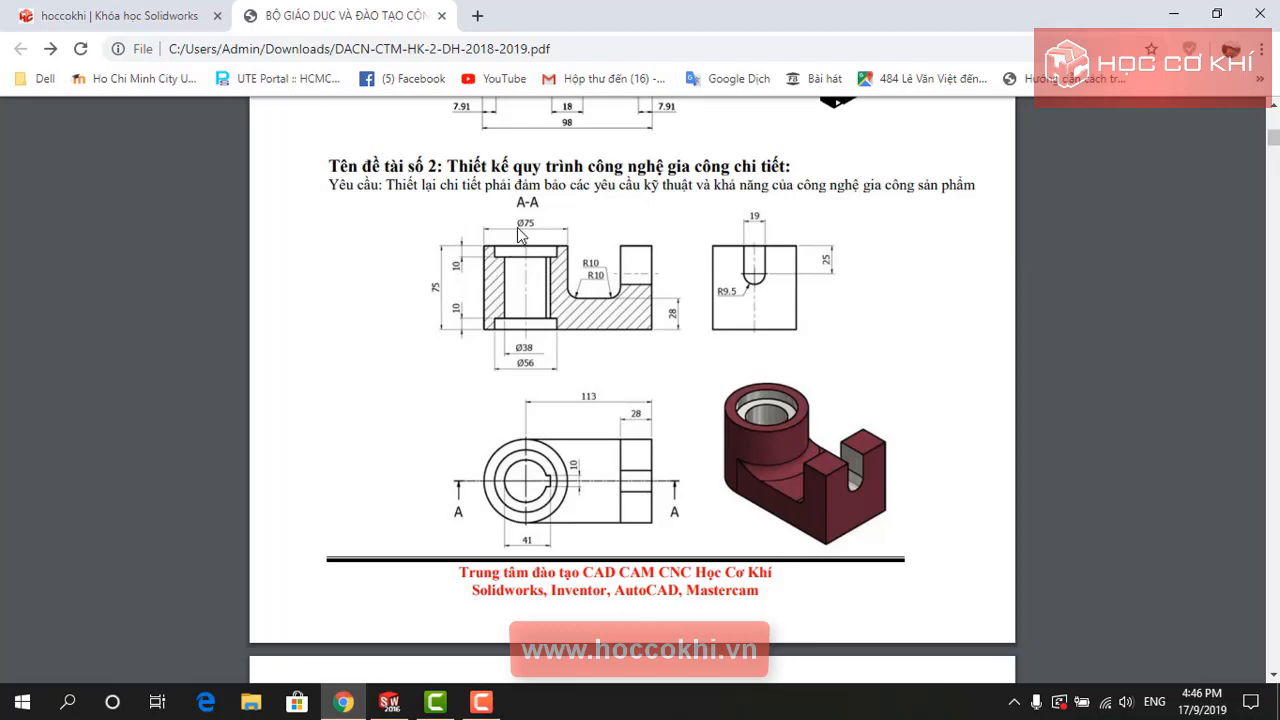
key("alt+Tab")
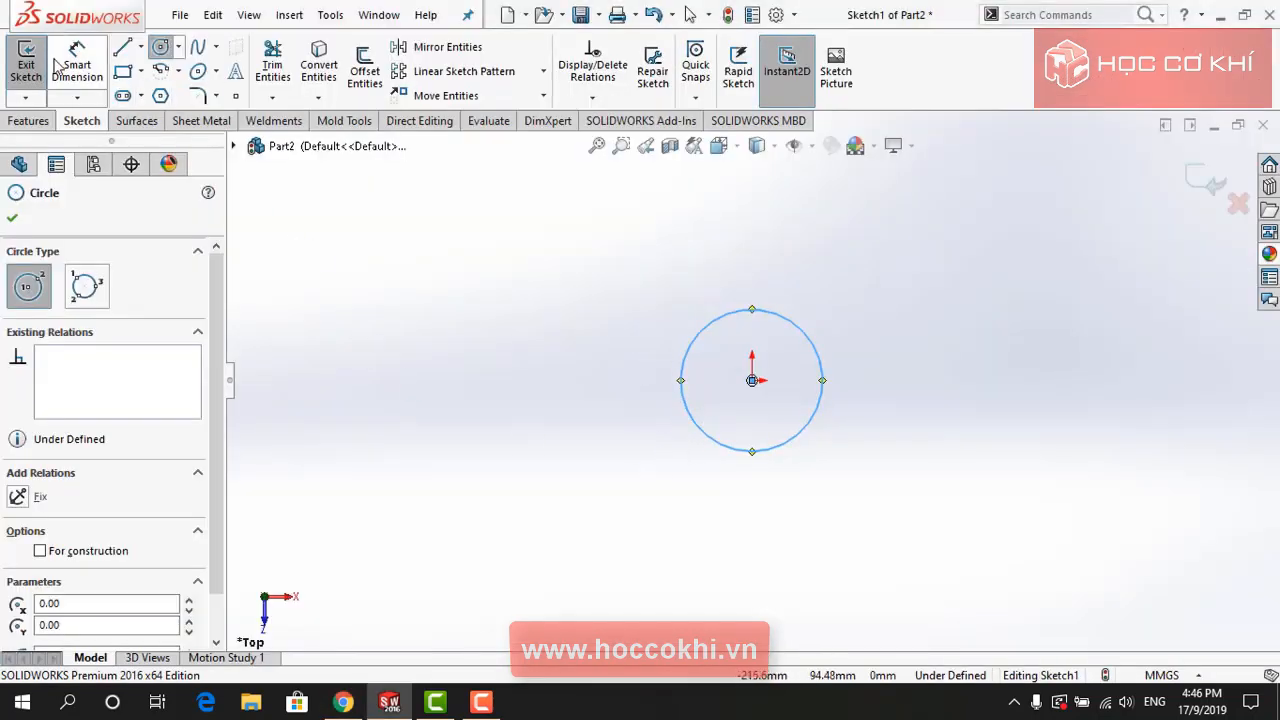
key("Escape")
left_click(687, 404)
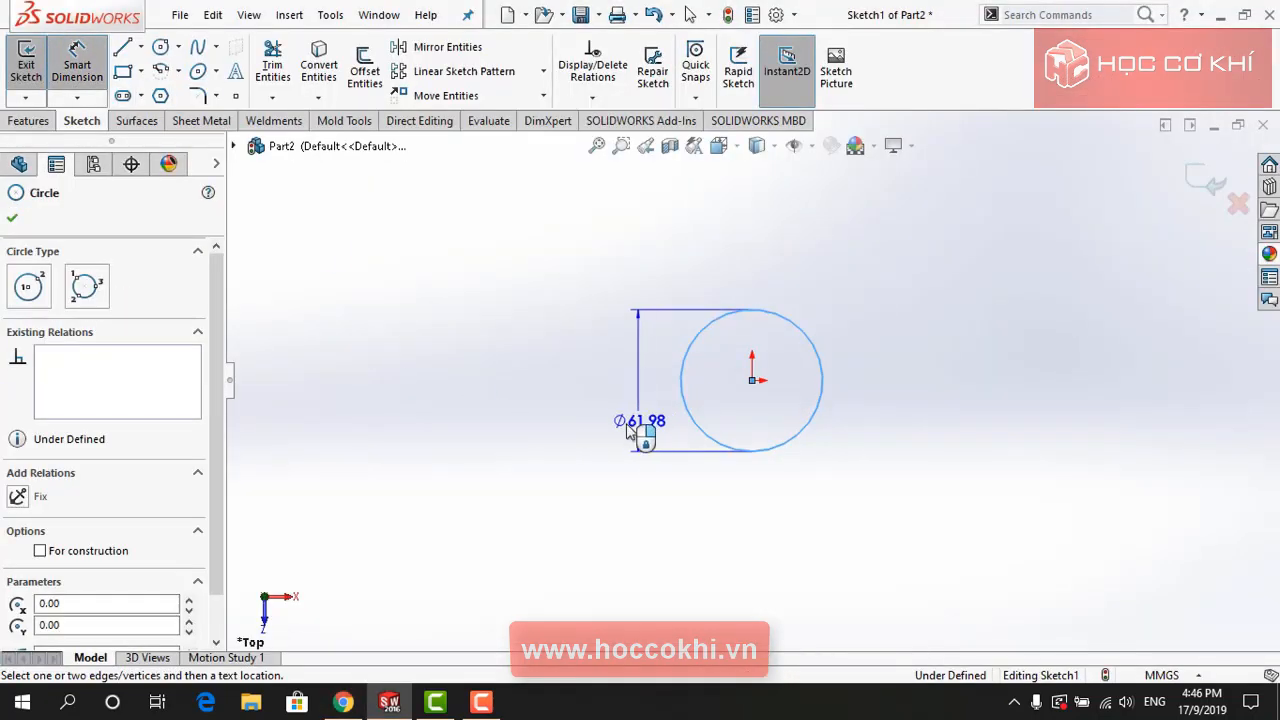
left_click(620, 435)
type("75")
key("Return")
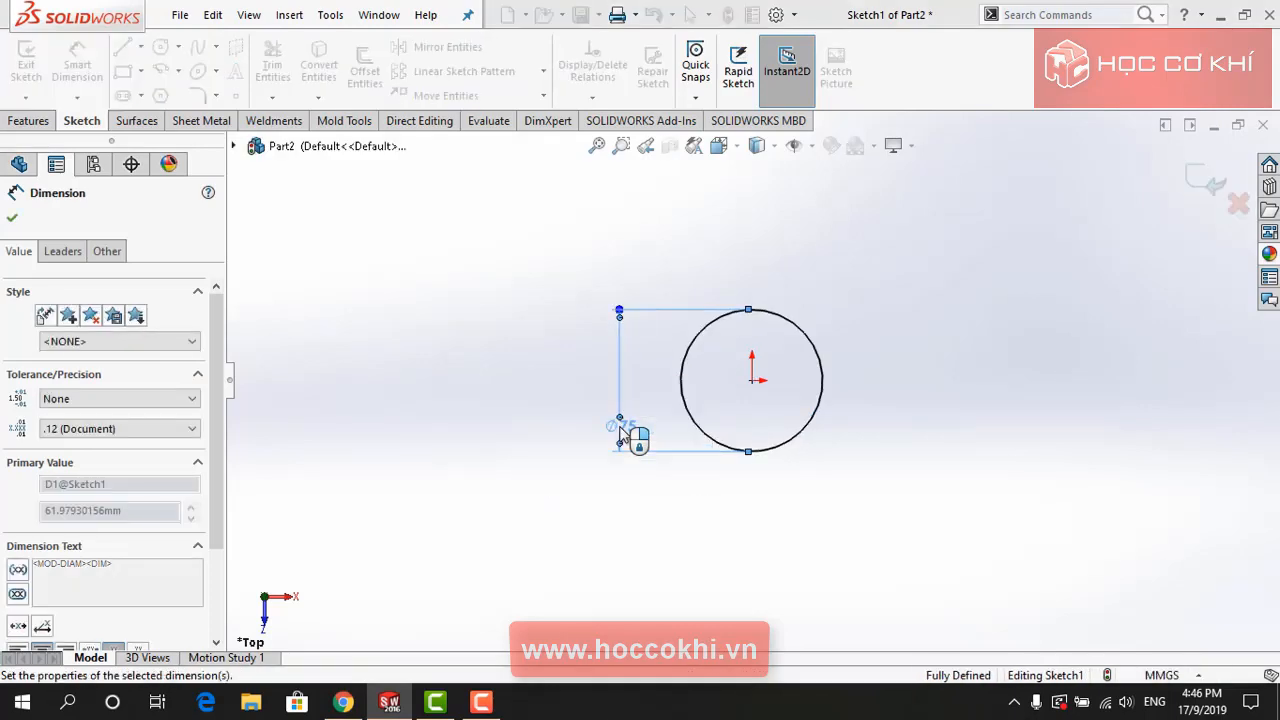
key("Escape")
Check the cylinder height in the reference drawing and extrude the circle as a blind boss 75 mm deep
key("alt+Tab")
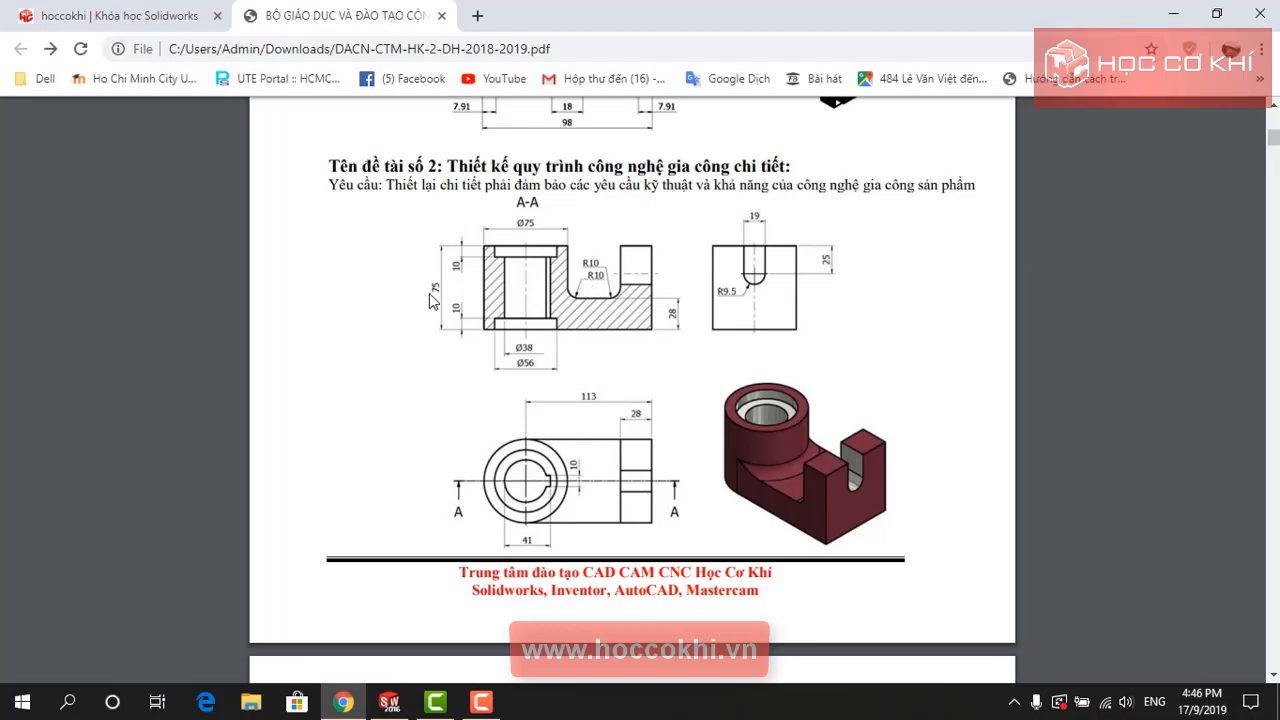
key("alt+Tab")
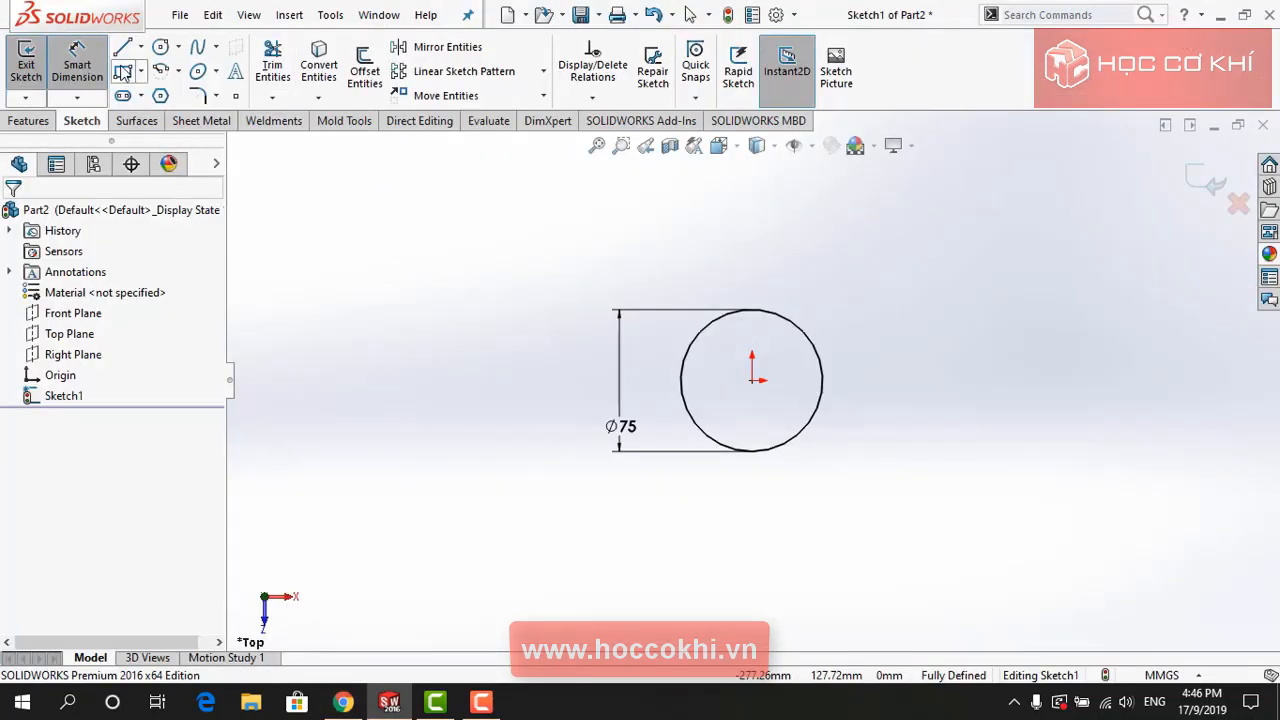
left_click(38, 121)
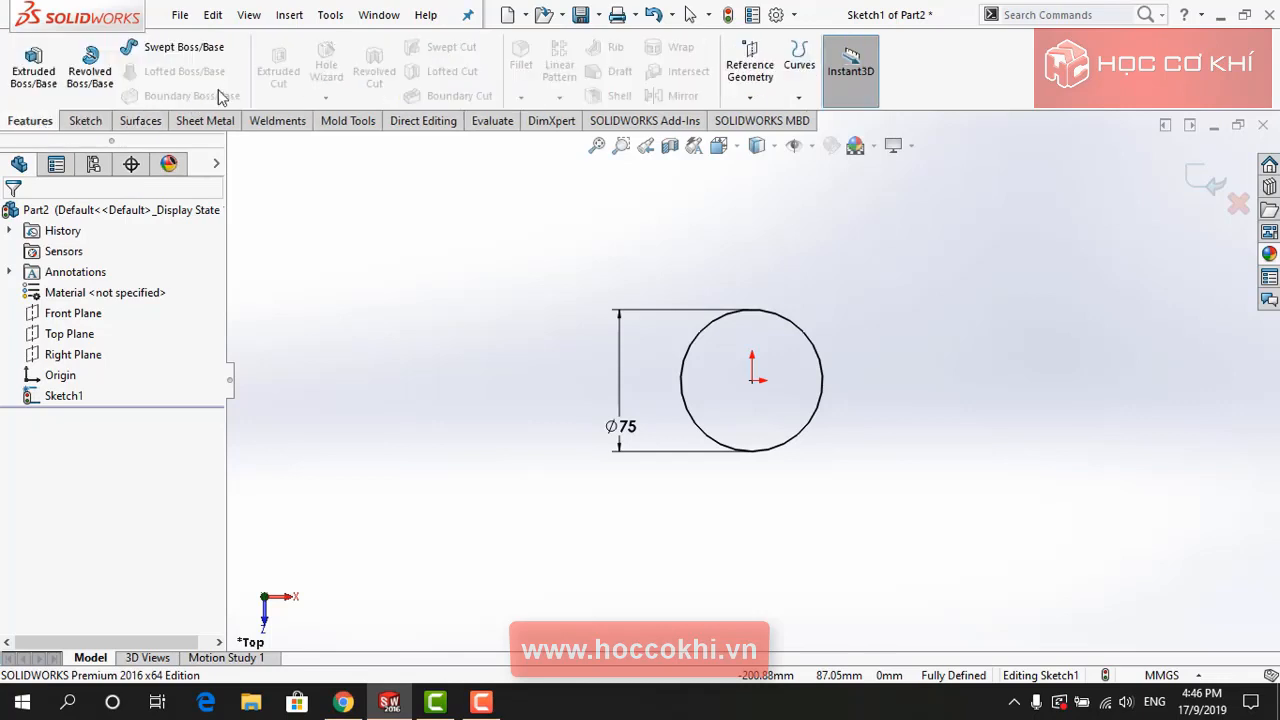
left_click(33, 66)
type("7")
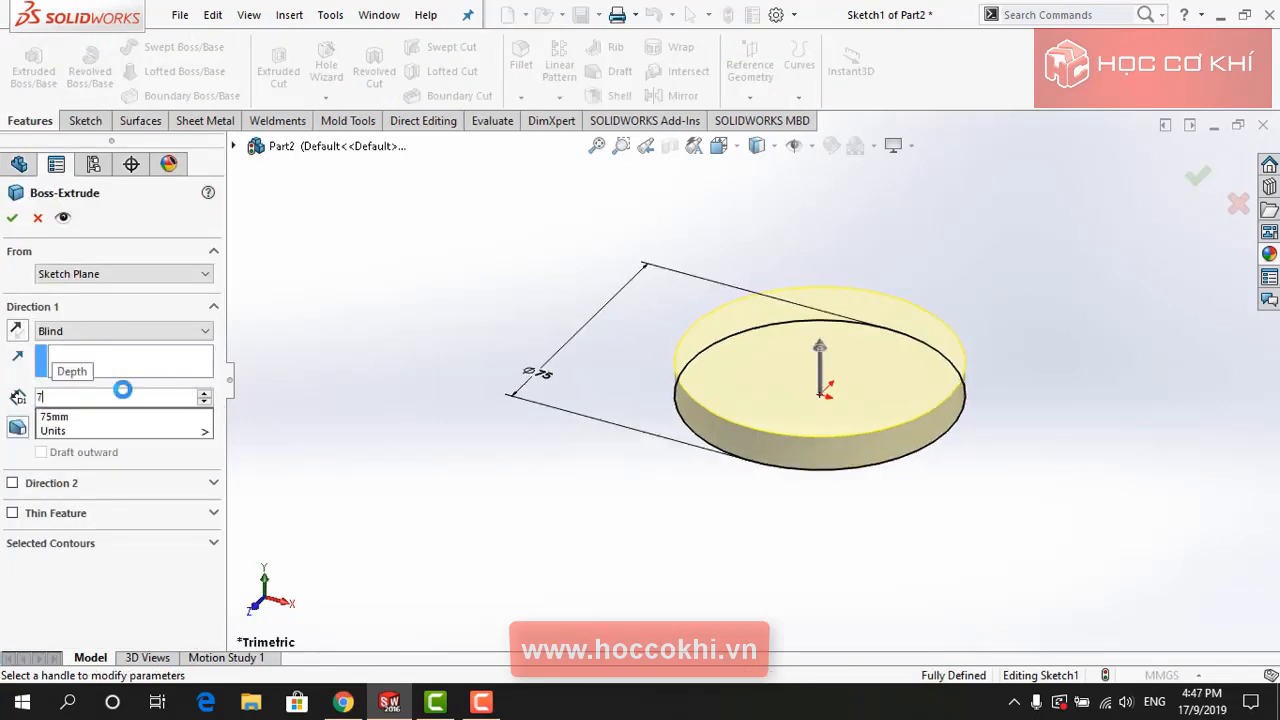
type("5")
key("Return")
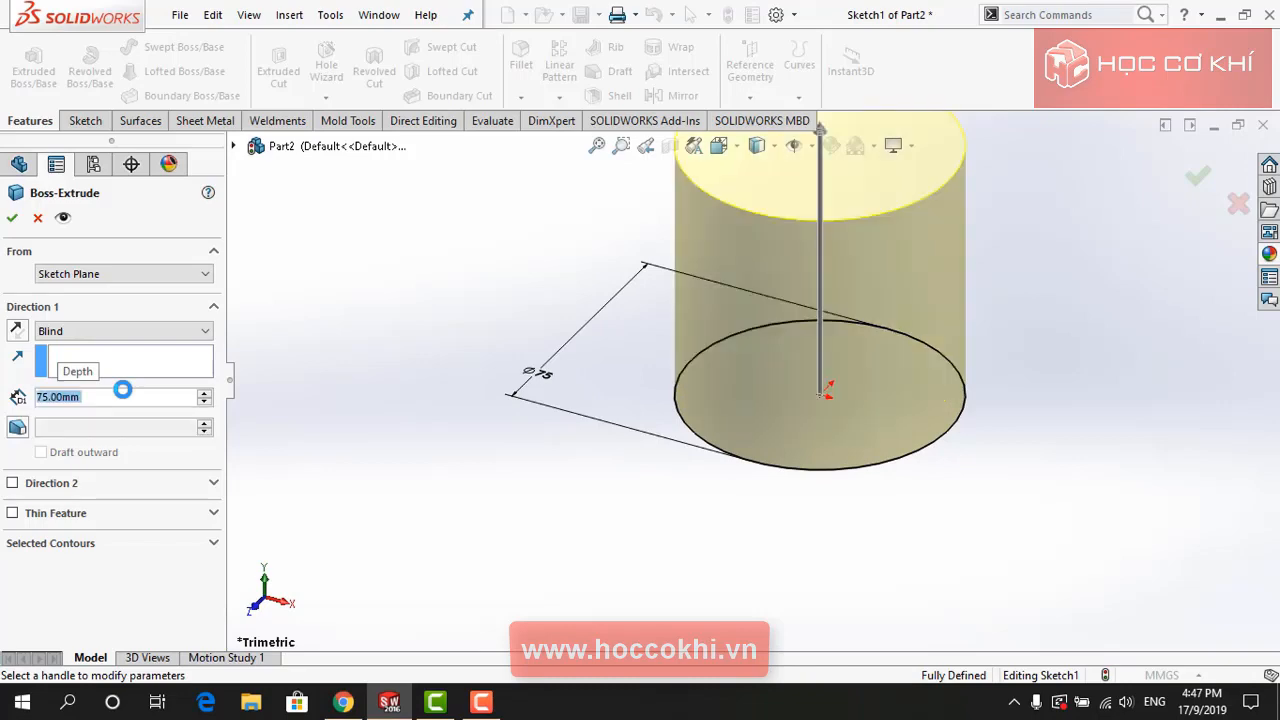
left_click(12, 218)
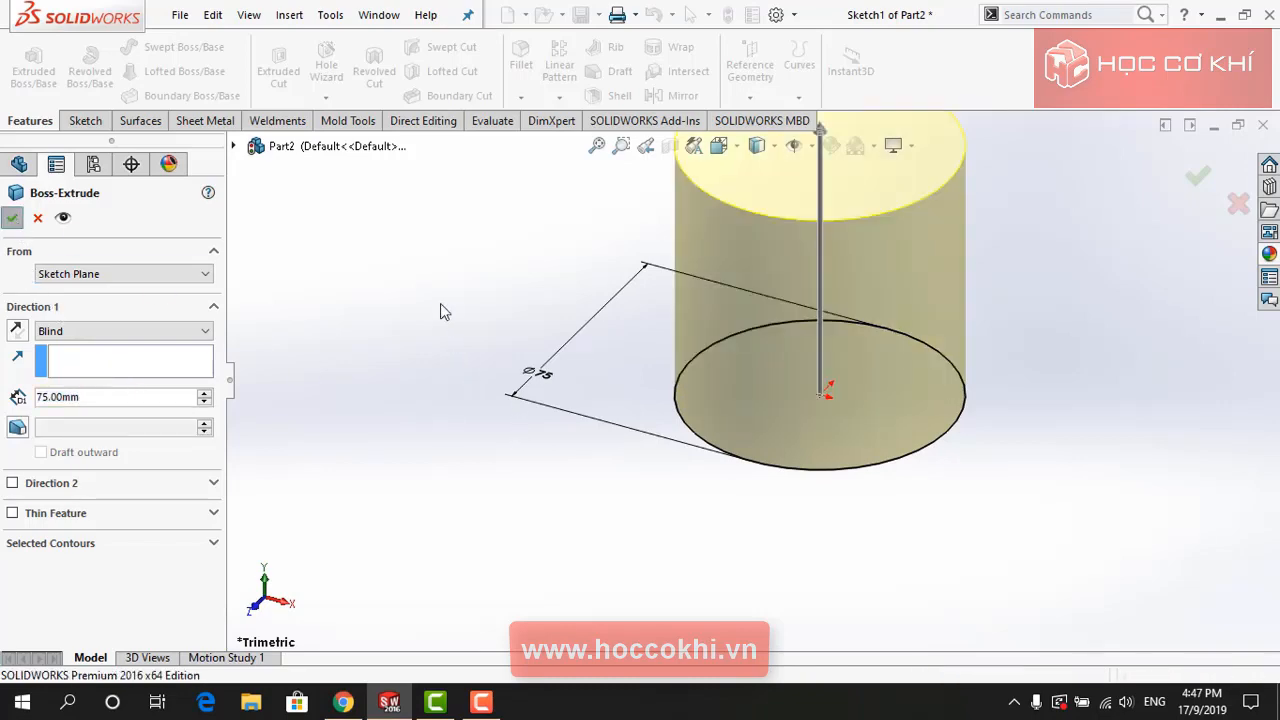
On the Top Plane, sketch a corner rectangle about 88 by 83 mm, from the circle's uppermost point past its lower right
key("alt+Tab")
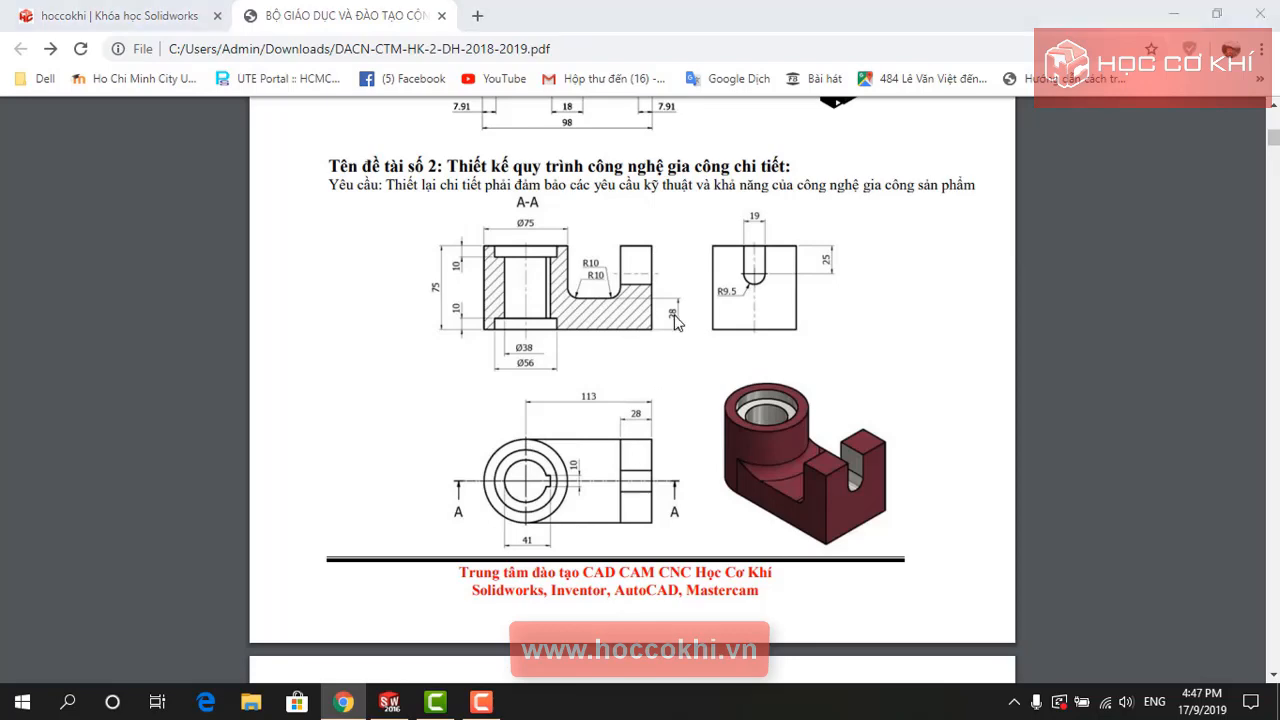
key("alt+Tab")
left_click(70, 334)
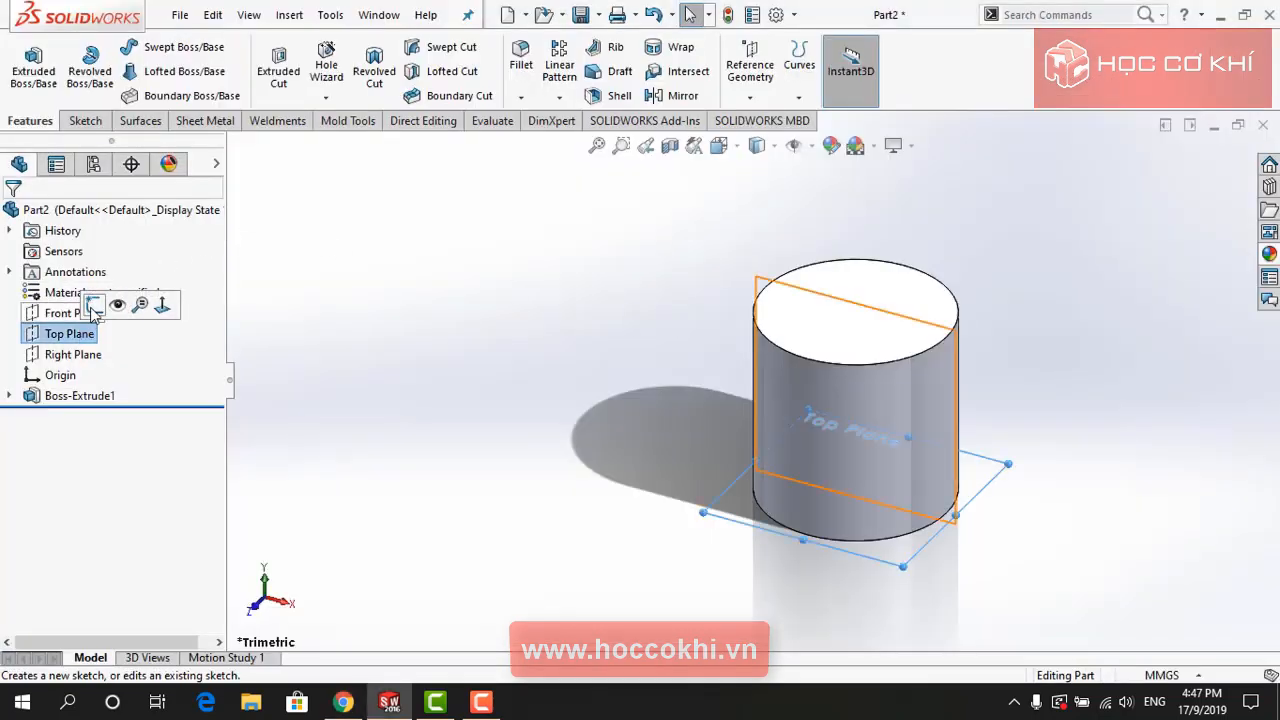
left_click(94, 304)
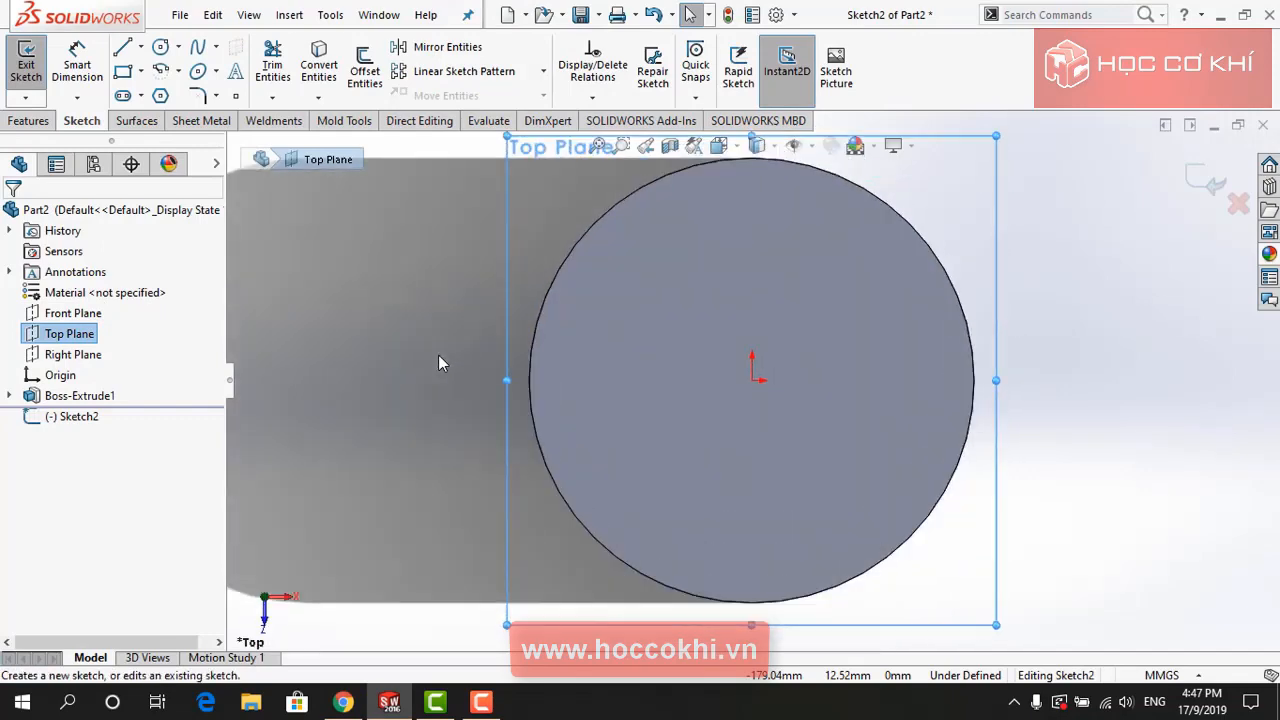
scroll(770, 420, "up", 3)
scroll(807, 409, "down", 2)
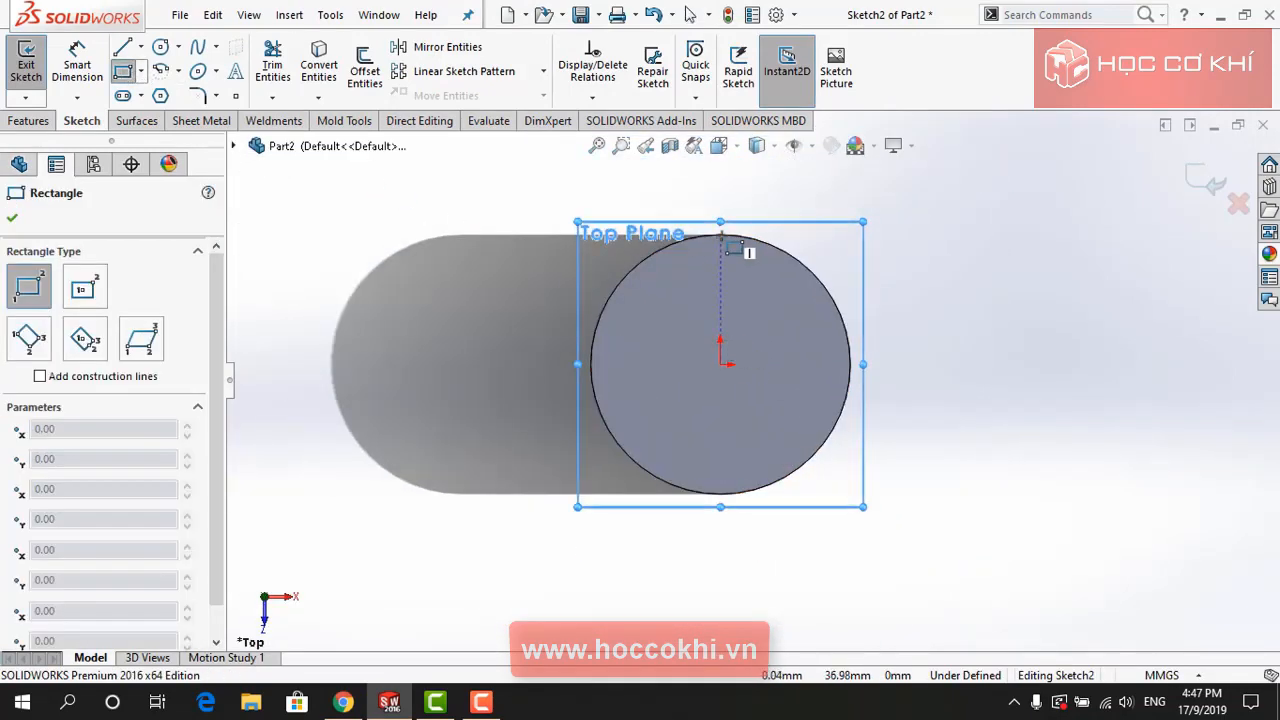
left_click(720, 235)
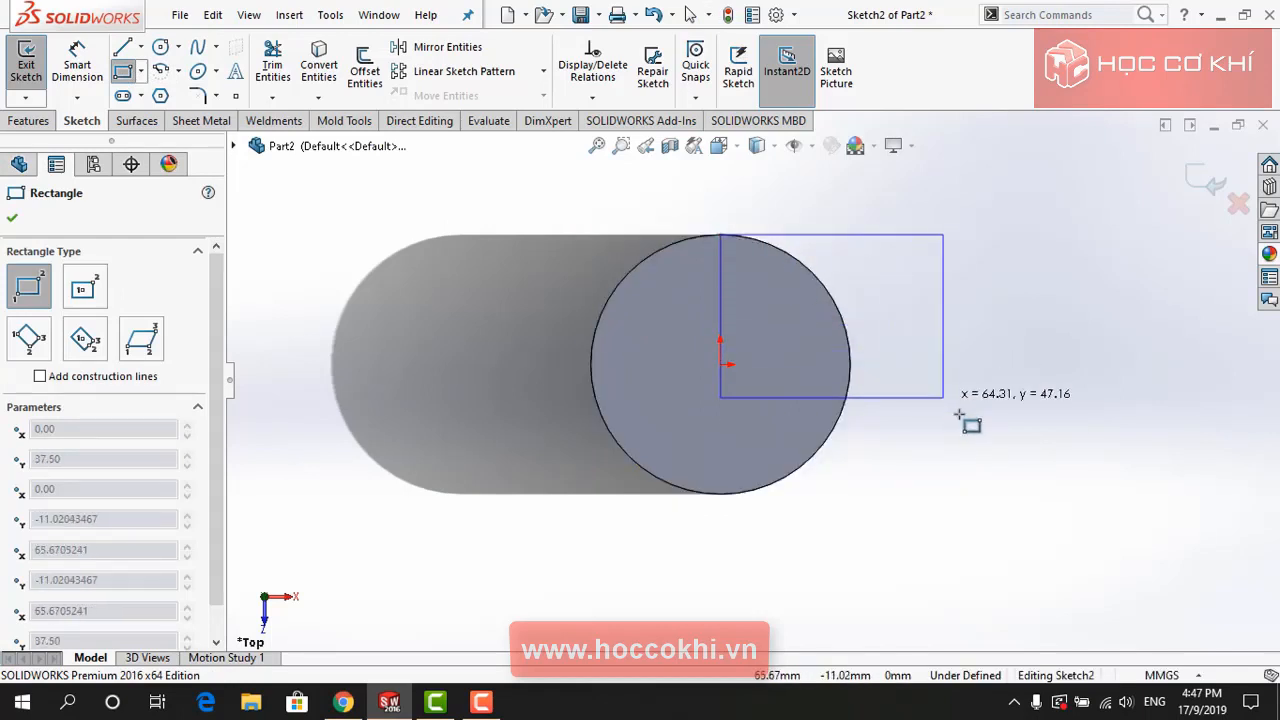
left_click(1024, 520)
key("Escape")
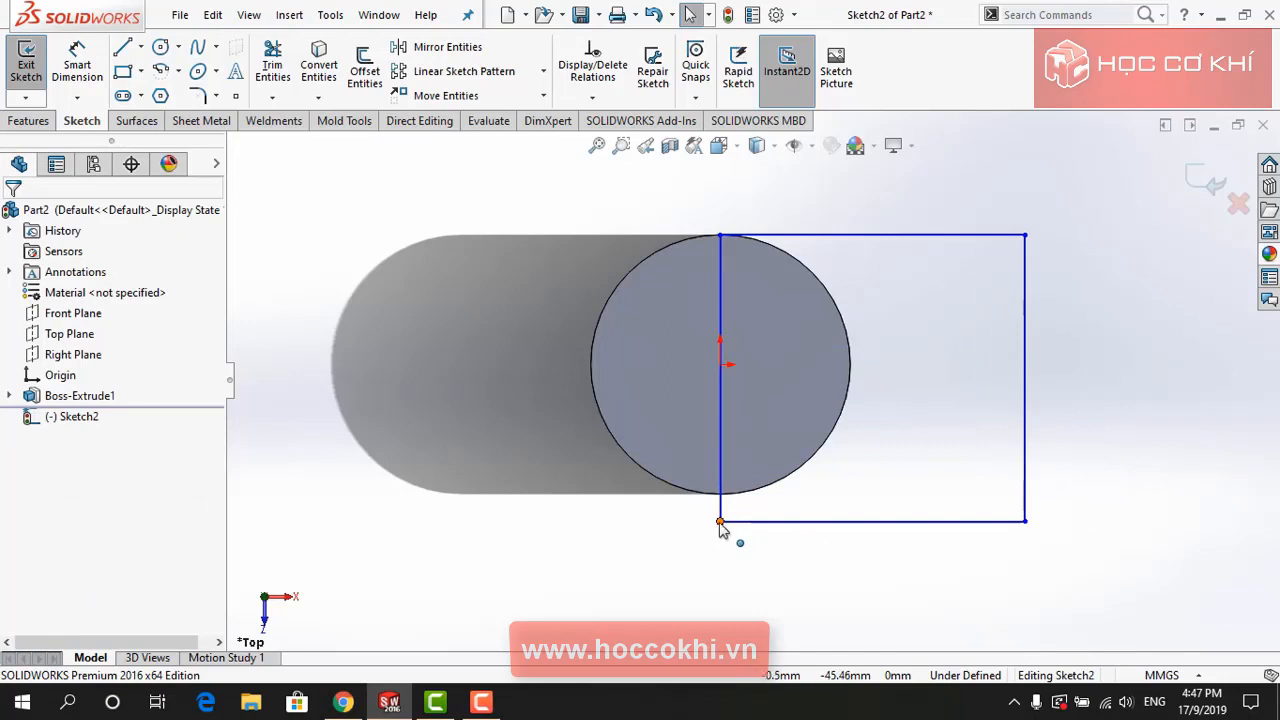
Dimension the horizontal distance from the rectangle's lower-left corner to its right side as 113 mm
left_click(720, 522)
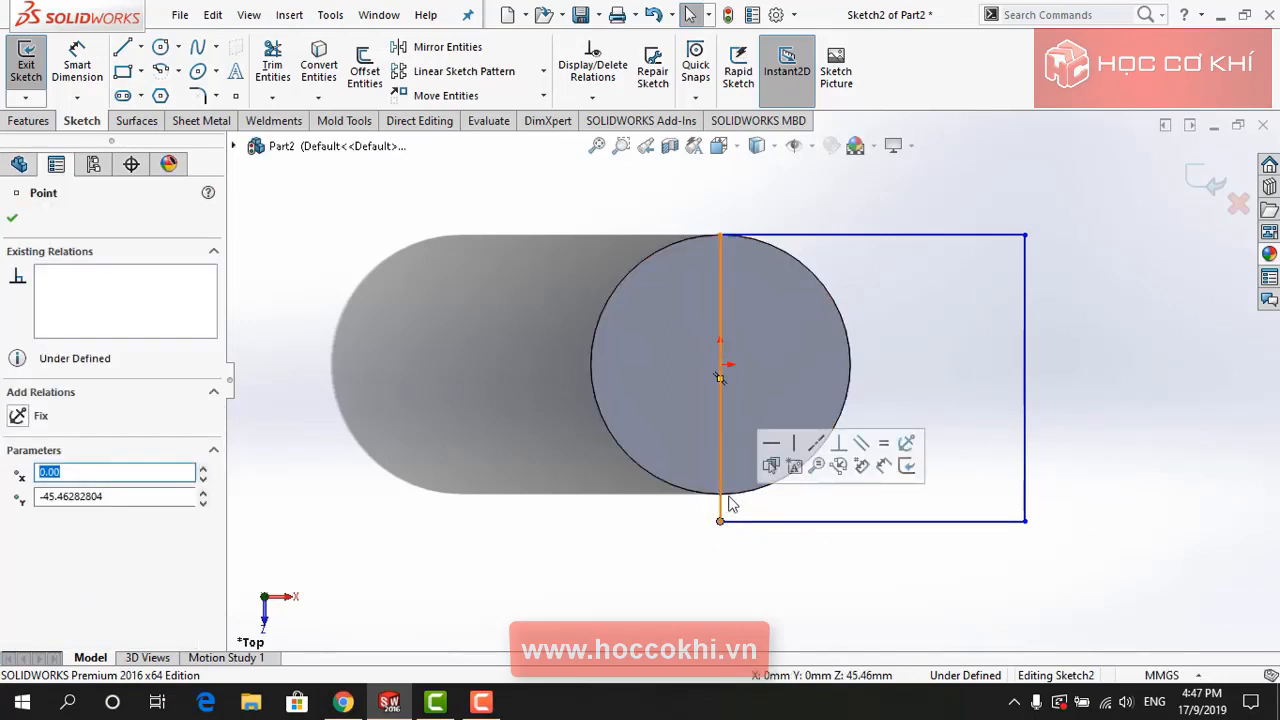
scroll(712, 494, "down", 1)
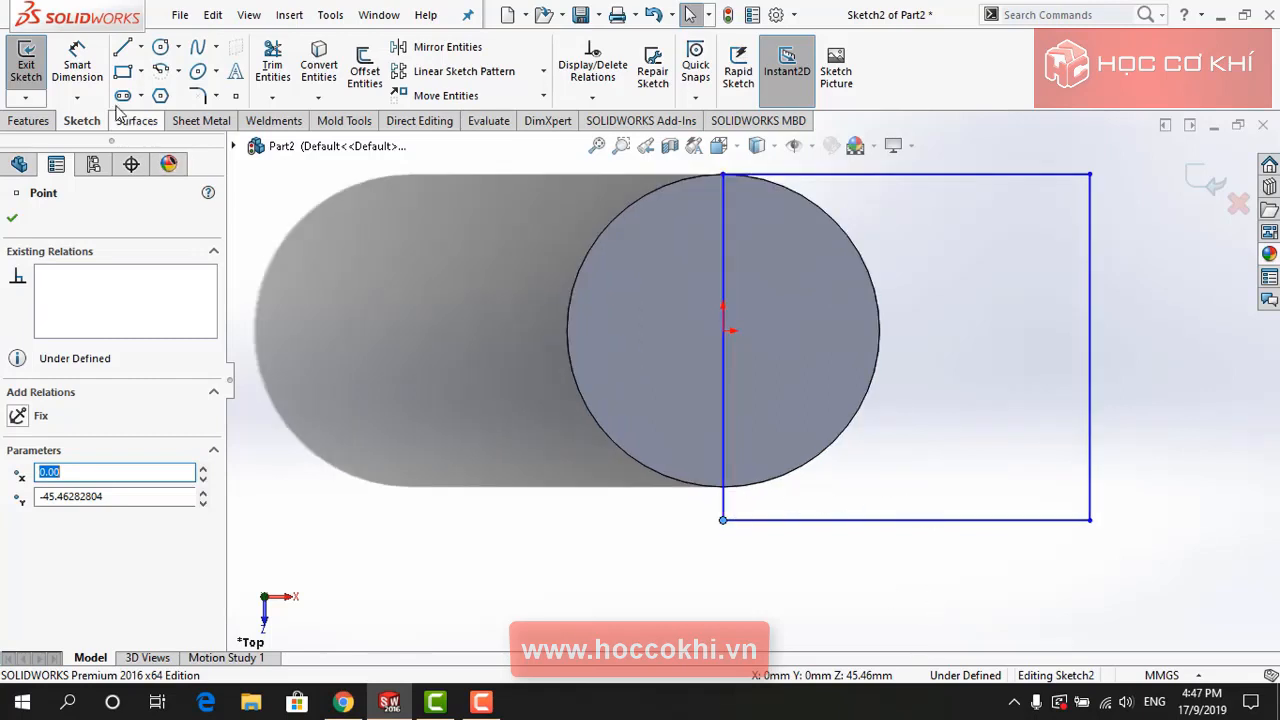
left_click(77, 65)
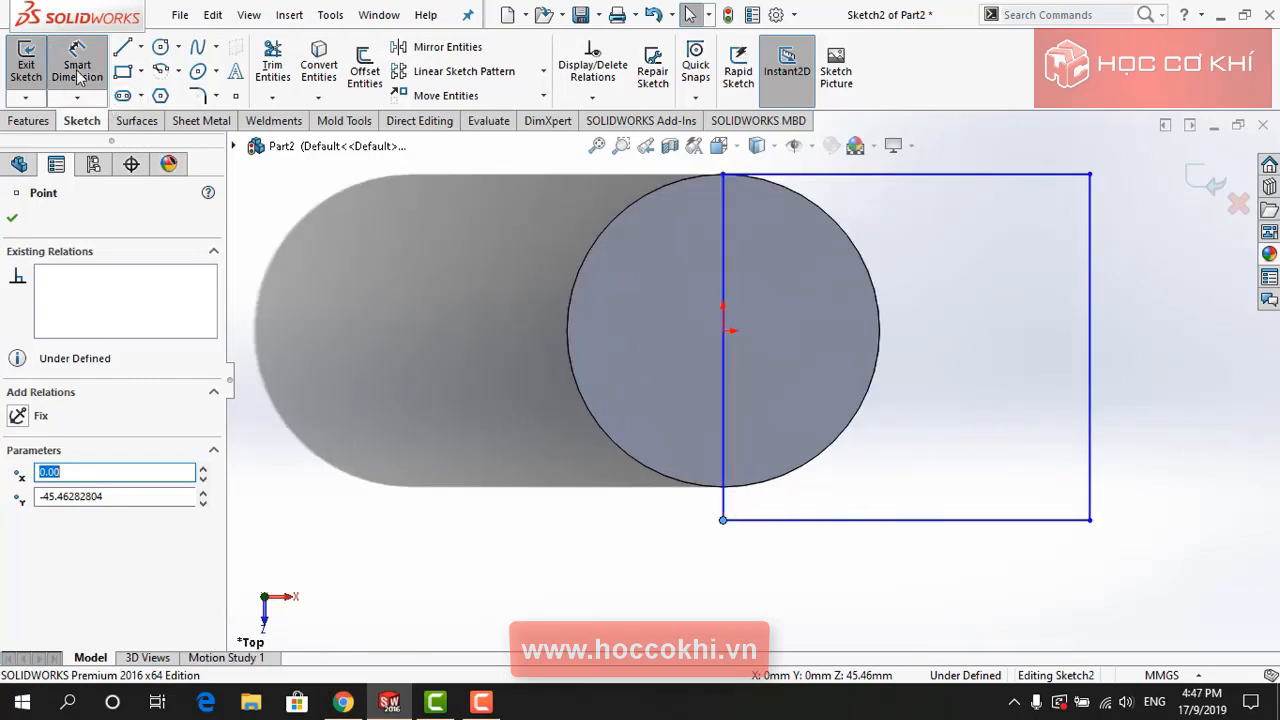
left_click(1091, 407)
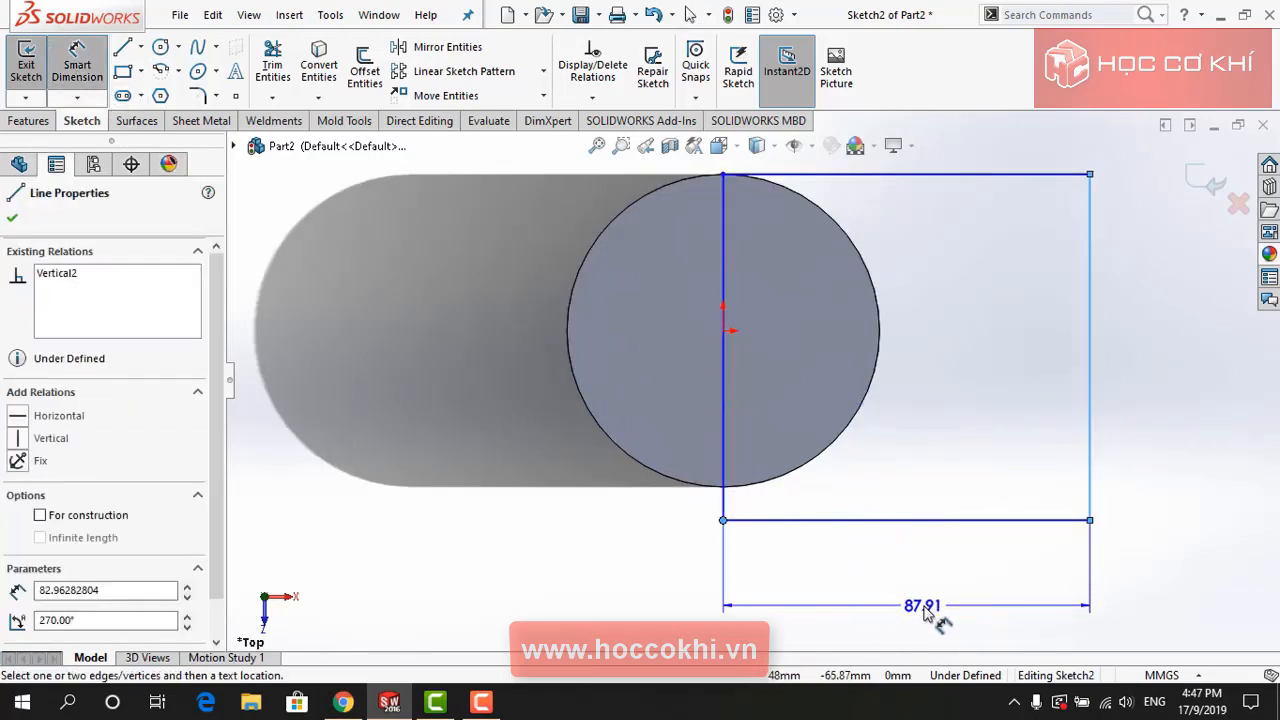
left_click(933, 612)
type("113")
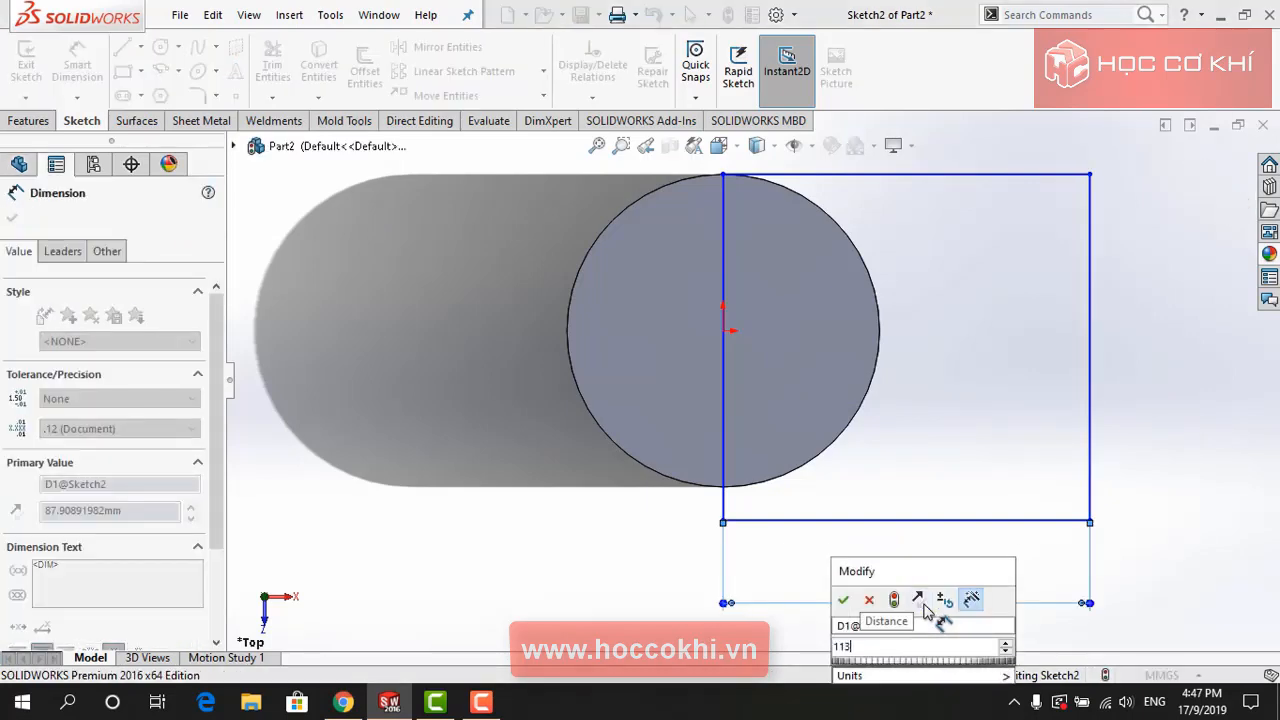
key("Return")
left_click(898, 546)
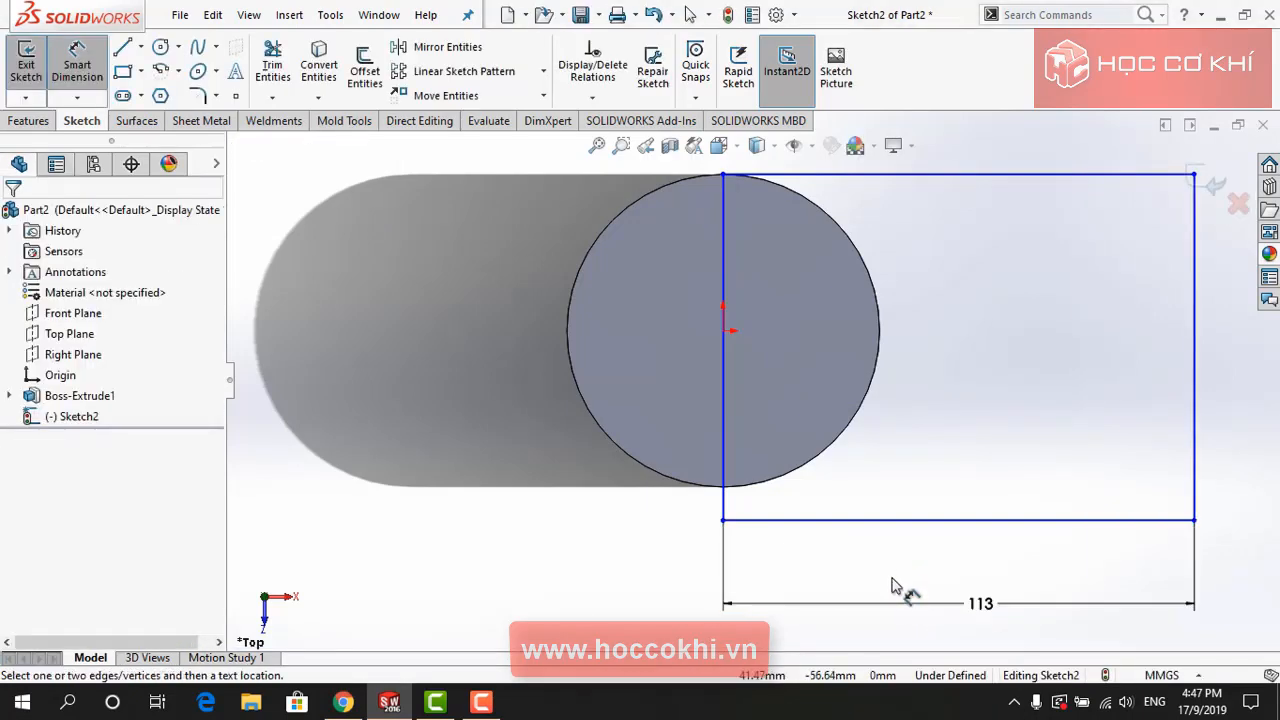
Check the arm's width in the reference drawing and dimension the rectangle's vertical side opposite the cylinder as 75 mm
key("alt+Tab")
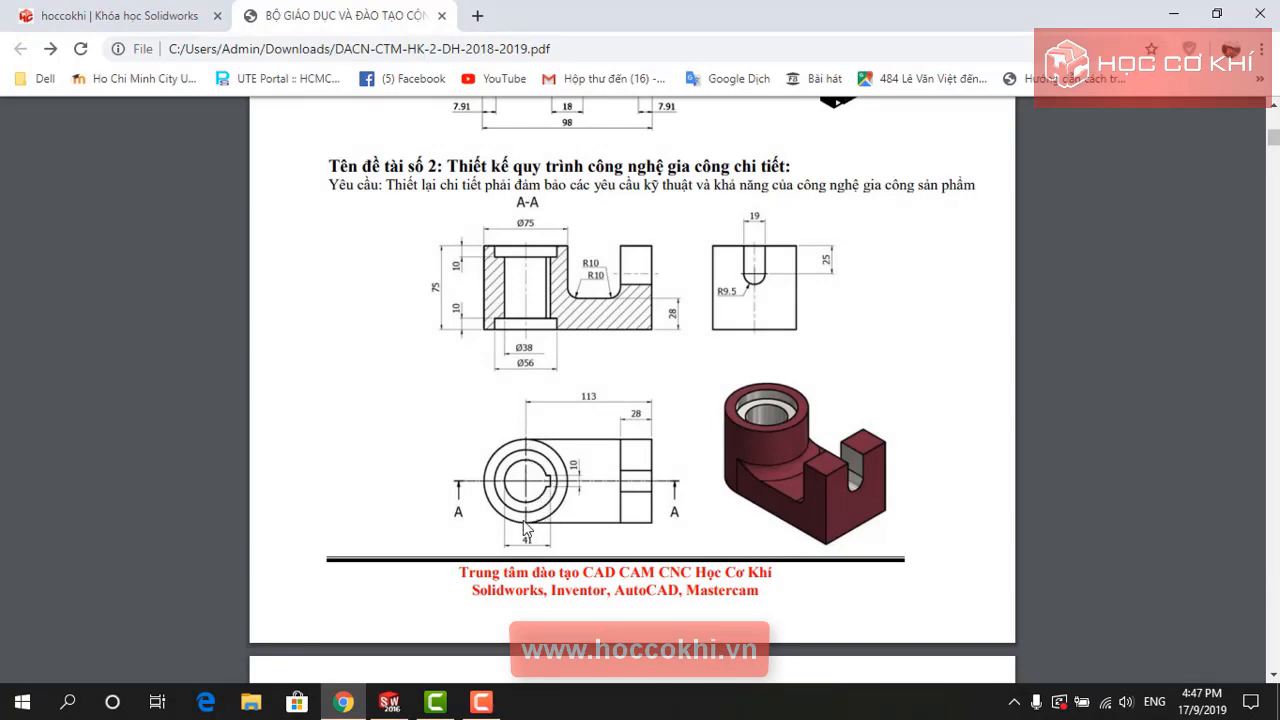
key("alt+Tab")
key("f")
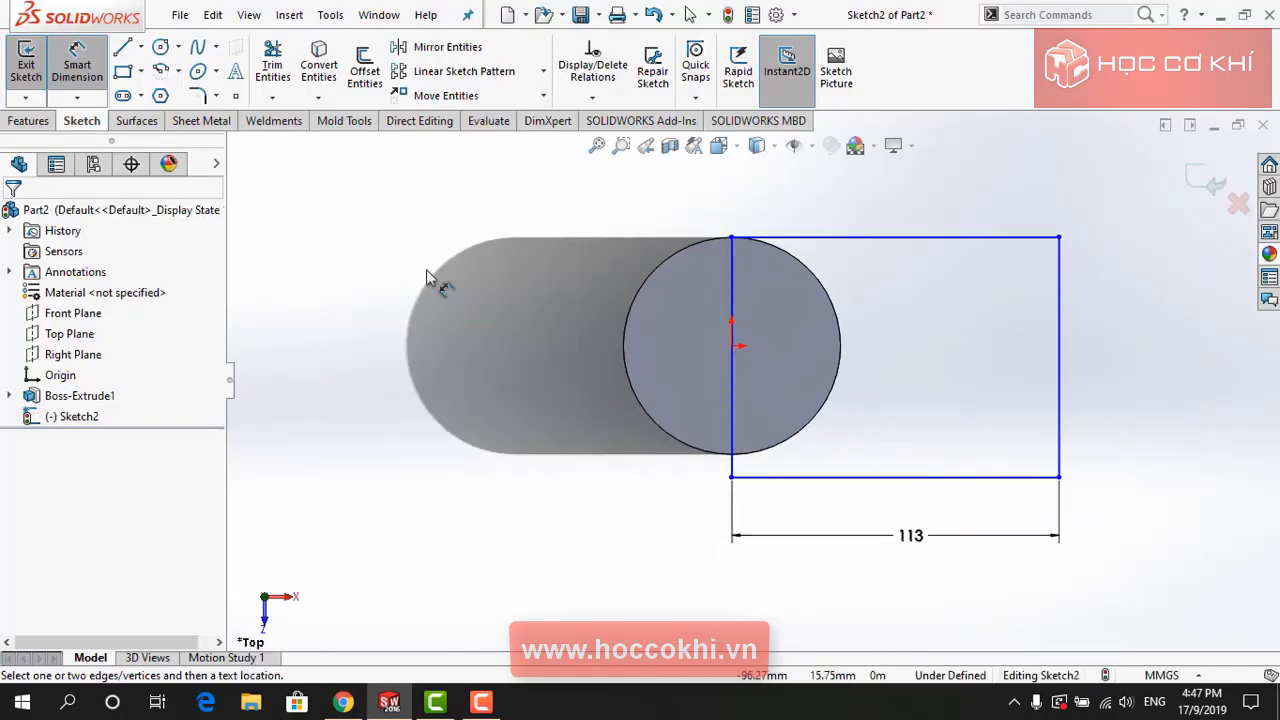
left_click(1060, 370)
left_click(1120, 390)
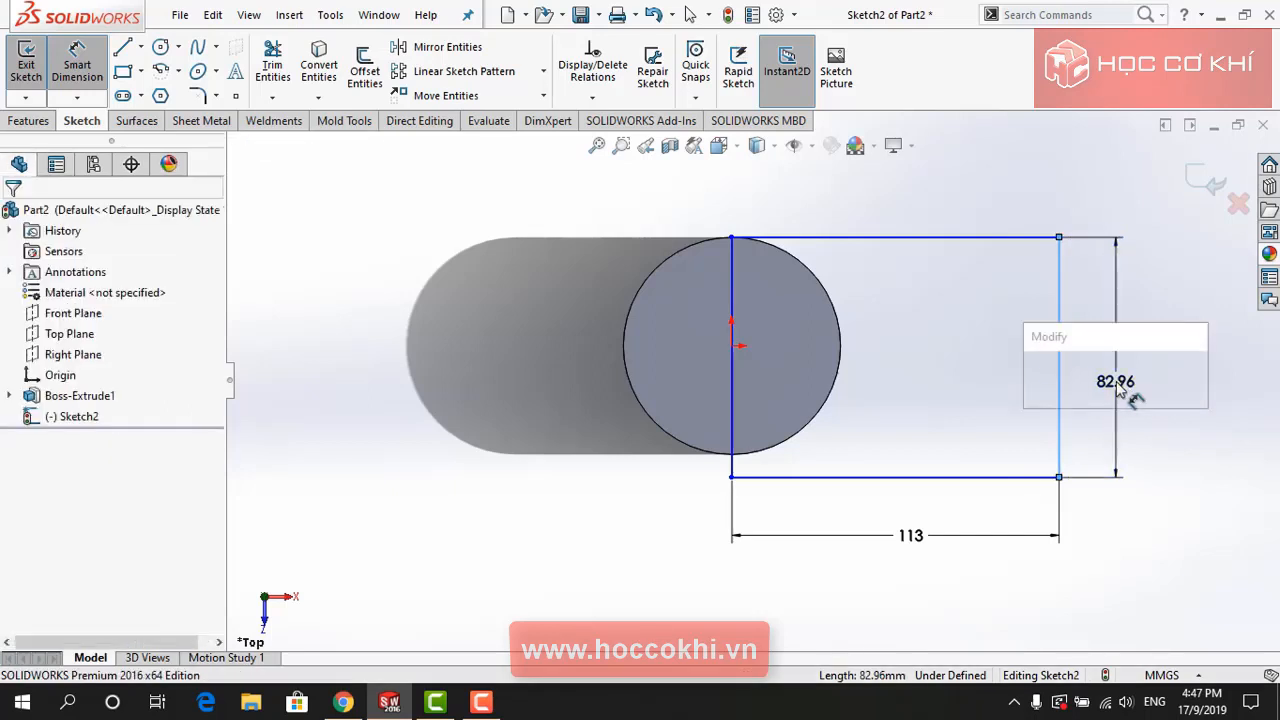
type("75")
key("Return")
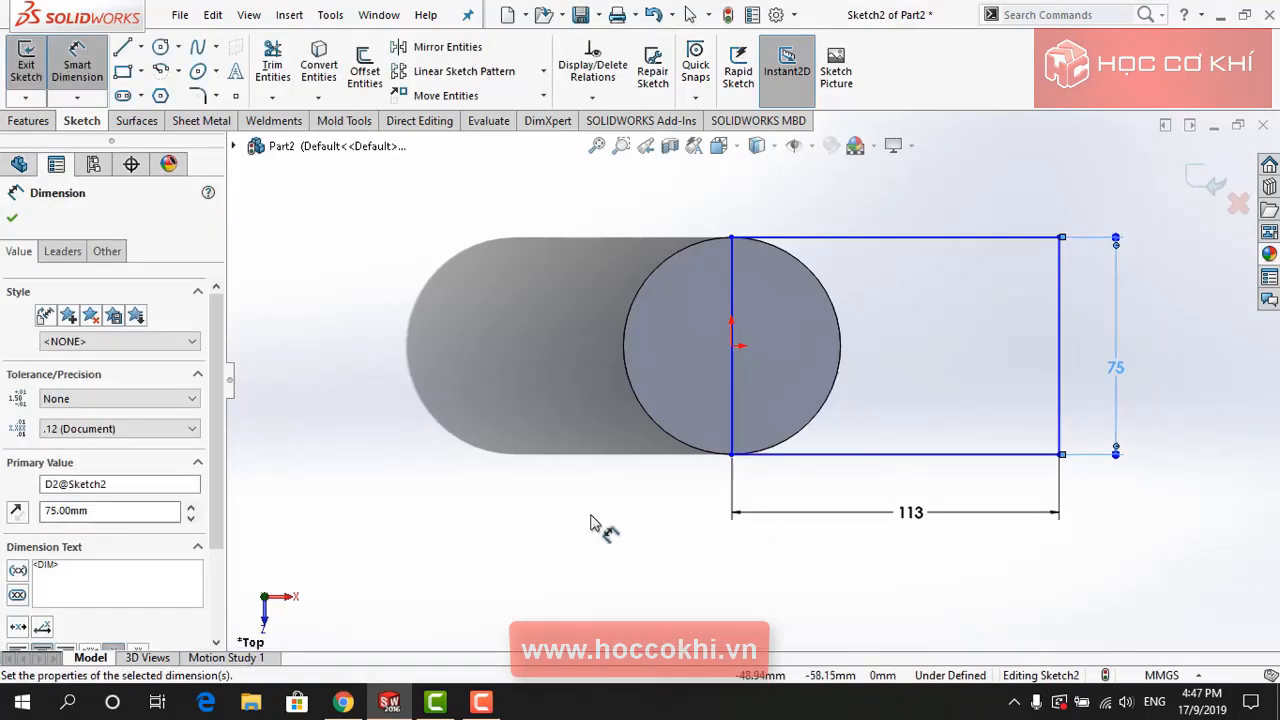
key("Escape")
key("Escape")
Add a coincident relation between the origin and the rectangle's vertical side running through the circle
left_click(728, 399)
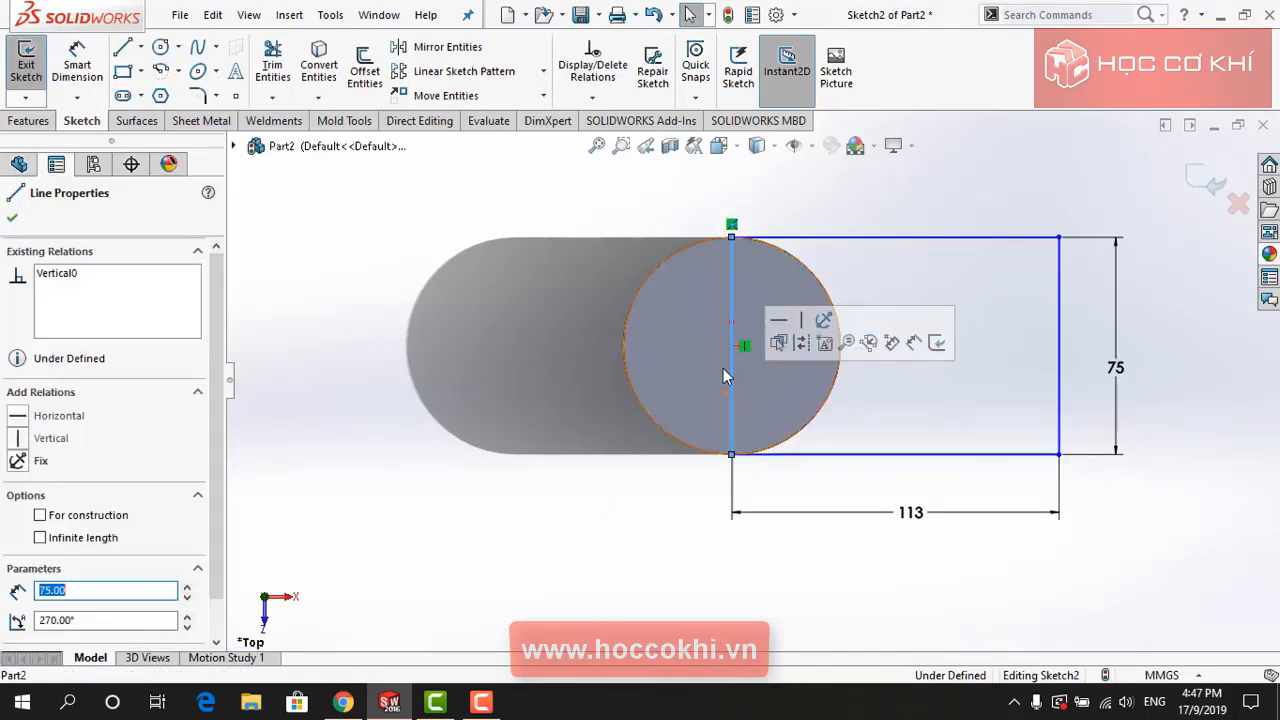
left_click(733, 347, "ctrl")
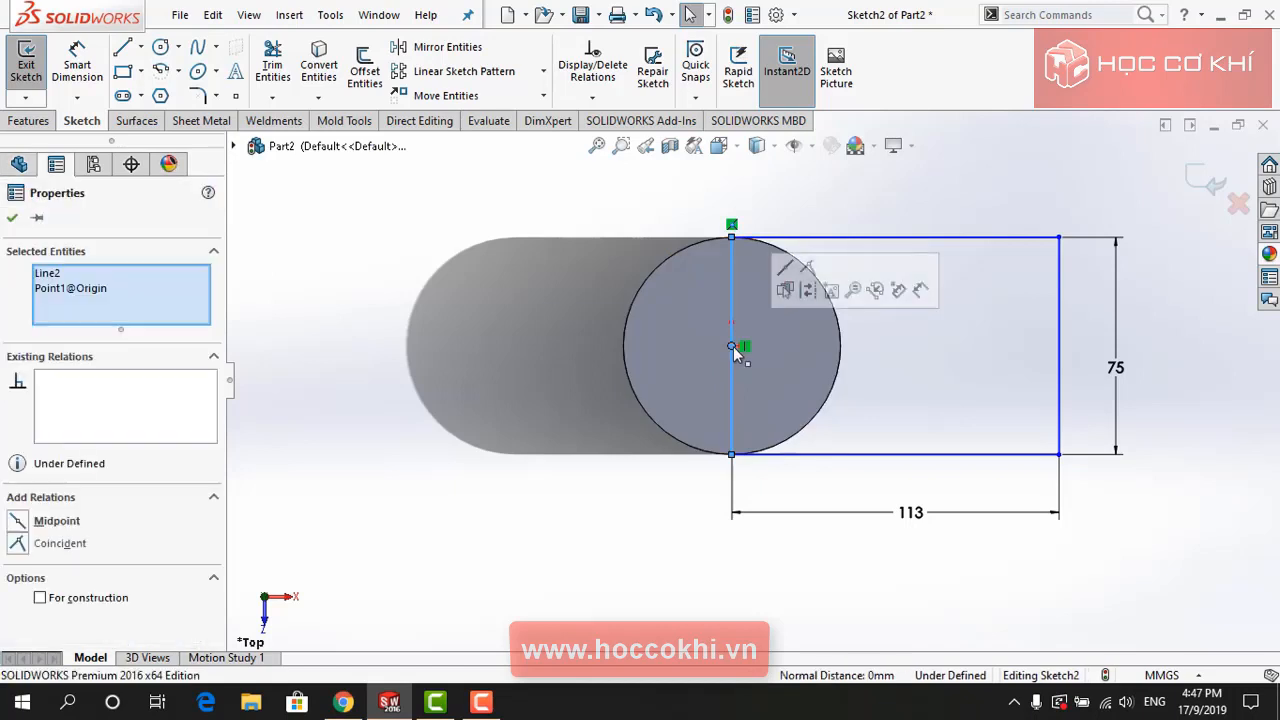
left_click(808, 270)
key("Escape")
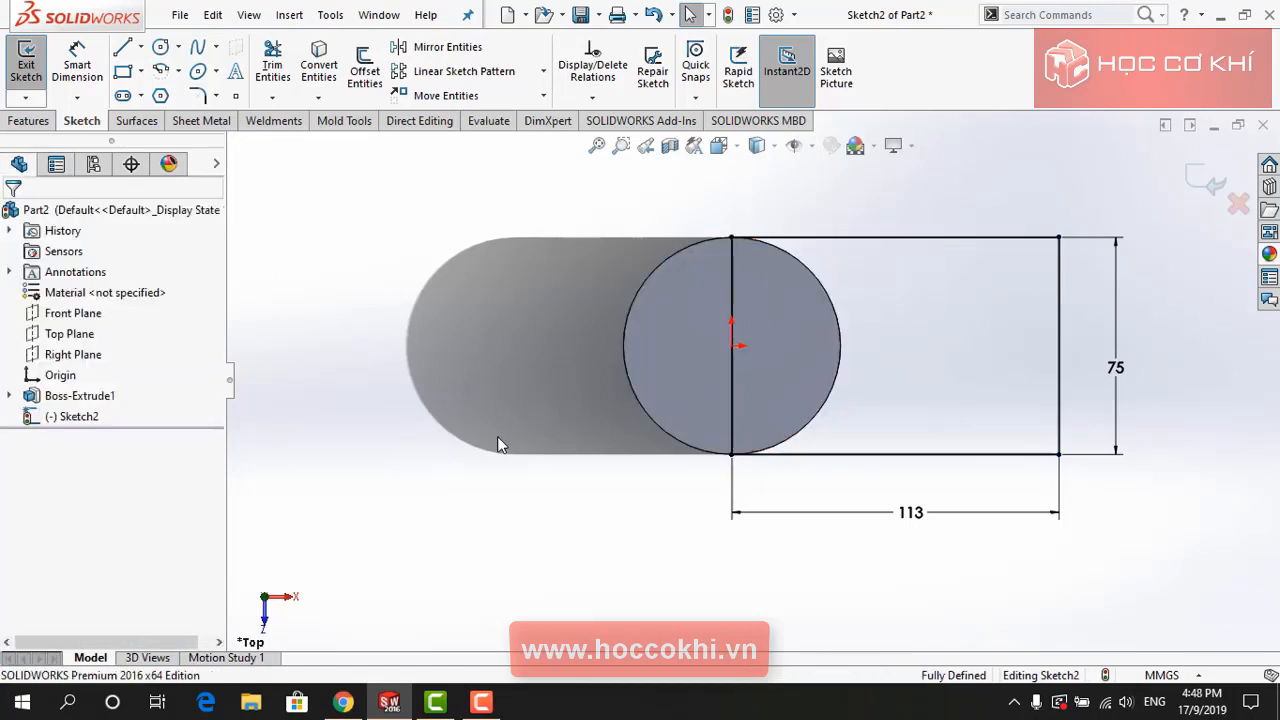
Check the arm's thickness in the reference drawing and extrude the rectangle as a blind boss 28 mm deep, merged with the cylinder
left_click(29, 121)
left_click(34, 70)
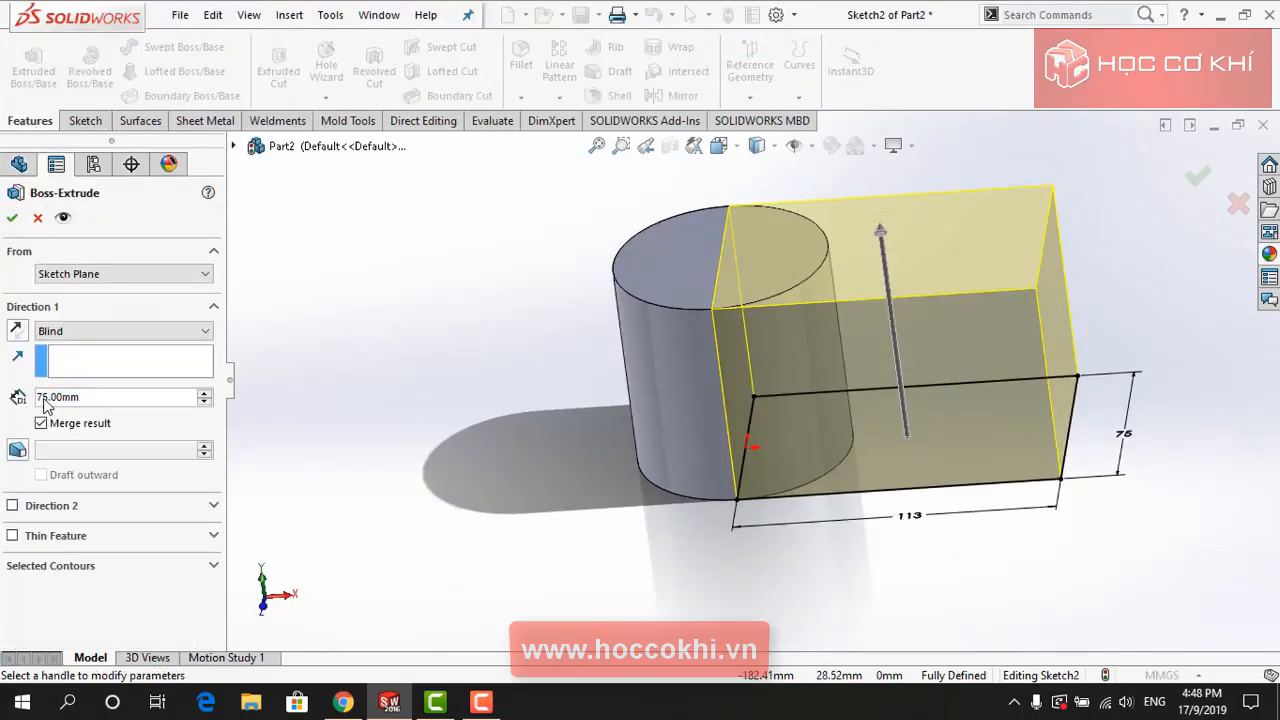
key("alt+Tab")
key("alt+Tab")
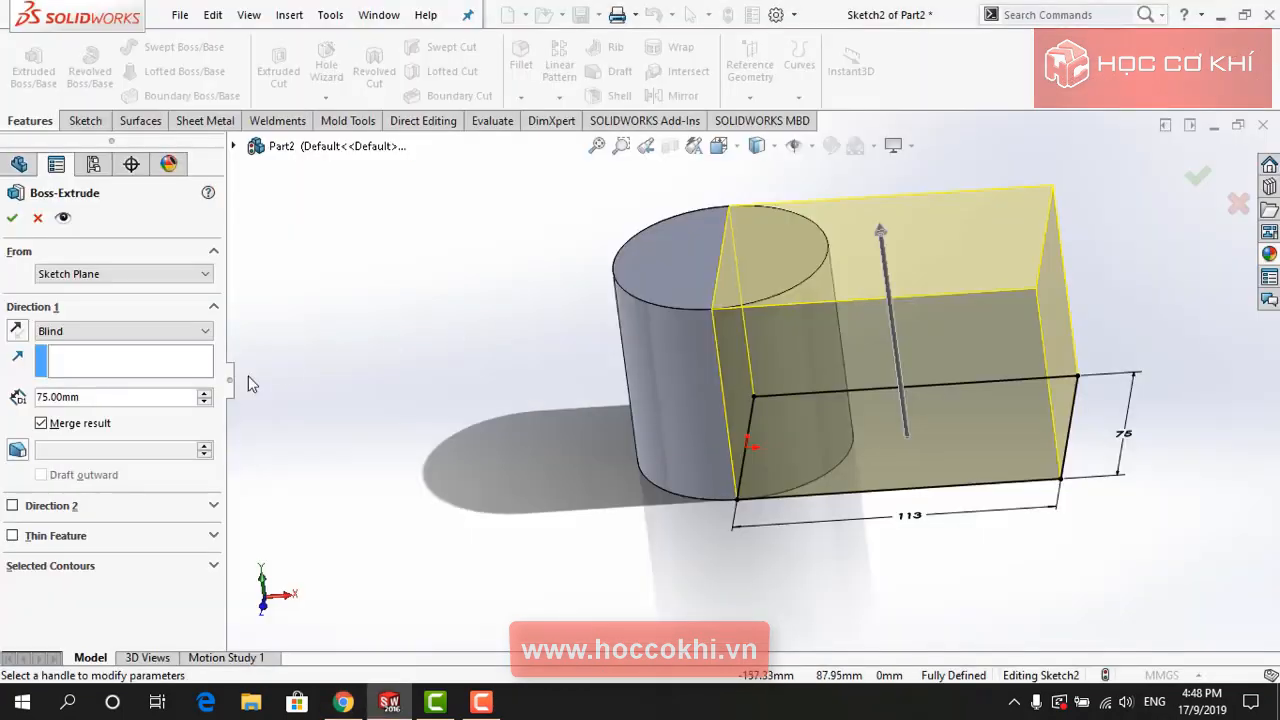
left_click(150, 400)
type("28")
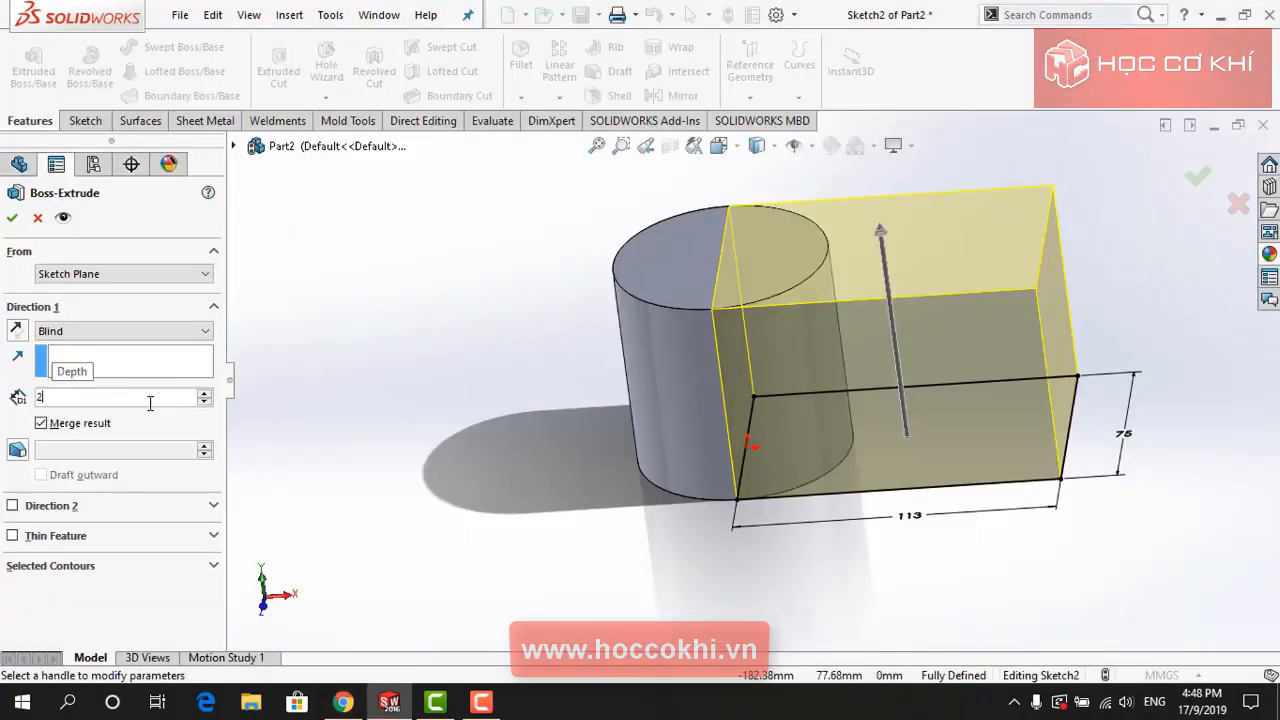
key("Return")
left_click(12, 220)
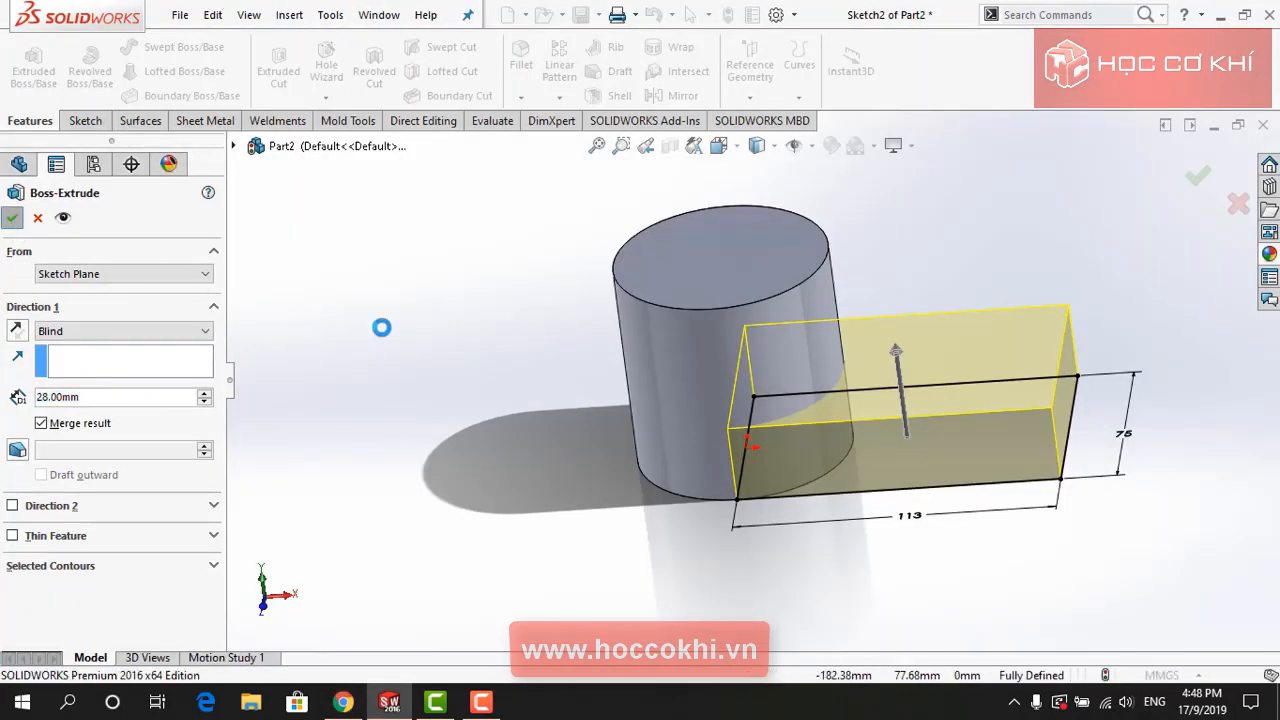
Review the slotted upright in the reference drawing, and sketch a corner rectangle about 75 by 64 mm on the arm's end face from its lower corner
mouse_move(492, 358)
middle_mouse_down()
mouse_move(443, 446)
mouse_move(426, 420)
middle_mouse_up()
key("alt+Tab")
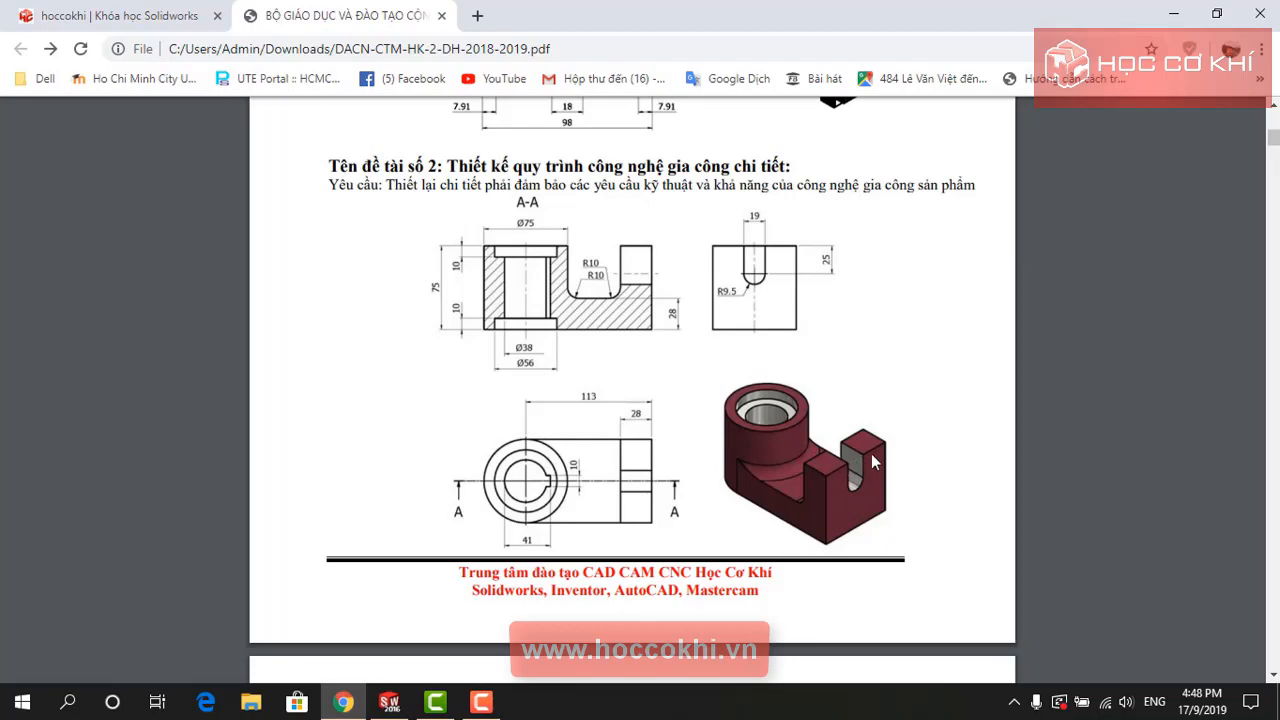
key("alt+Tab")
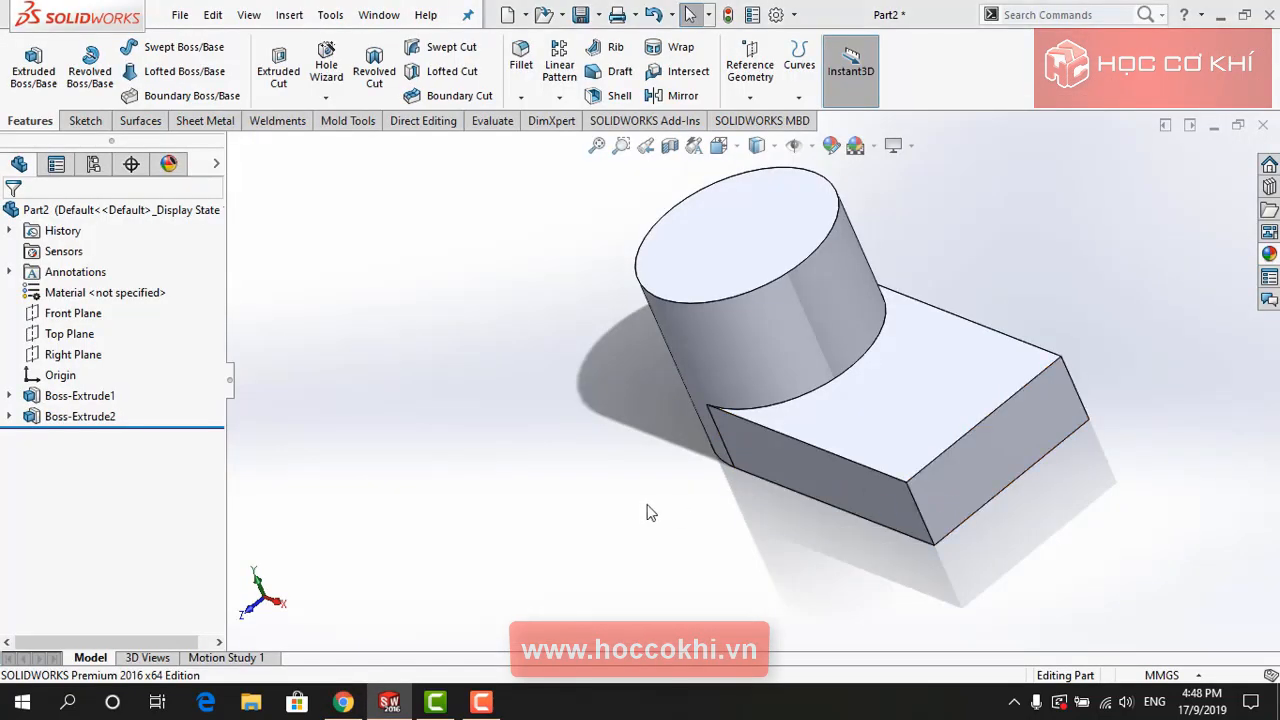
key("alt+Tab")
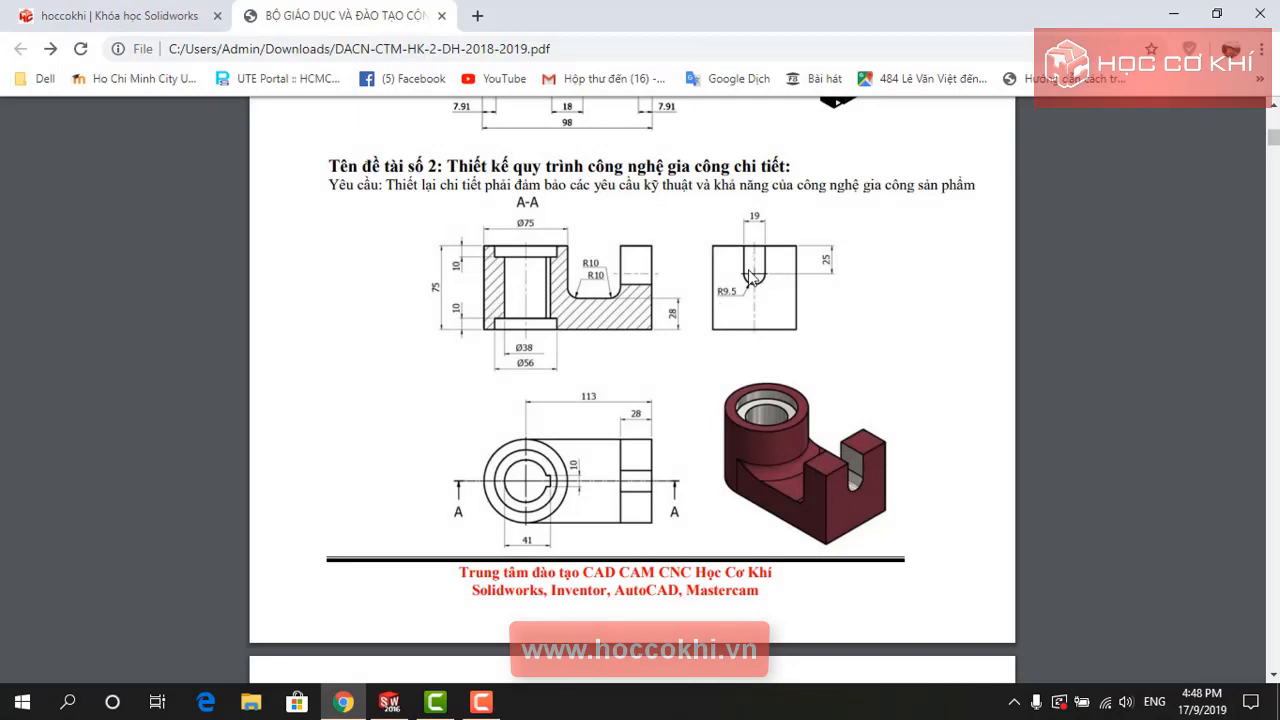
key("alt+Tab")
left_click(968, 505)
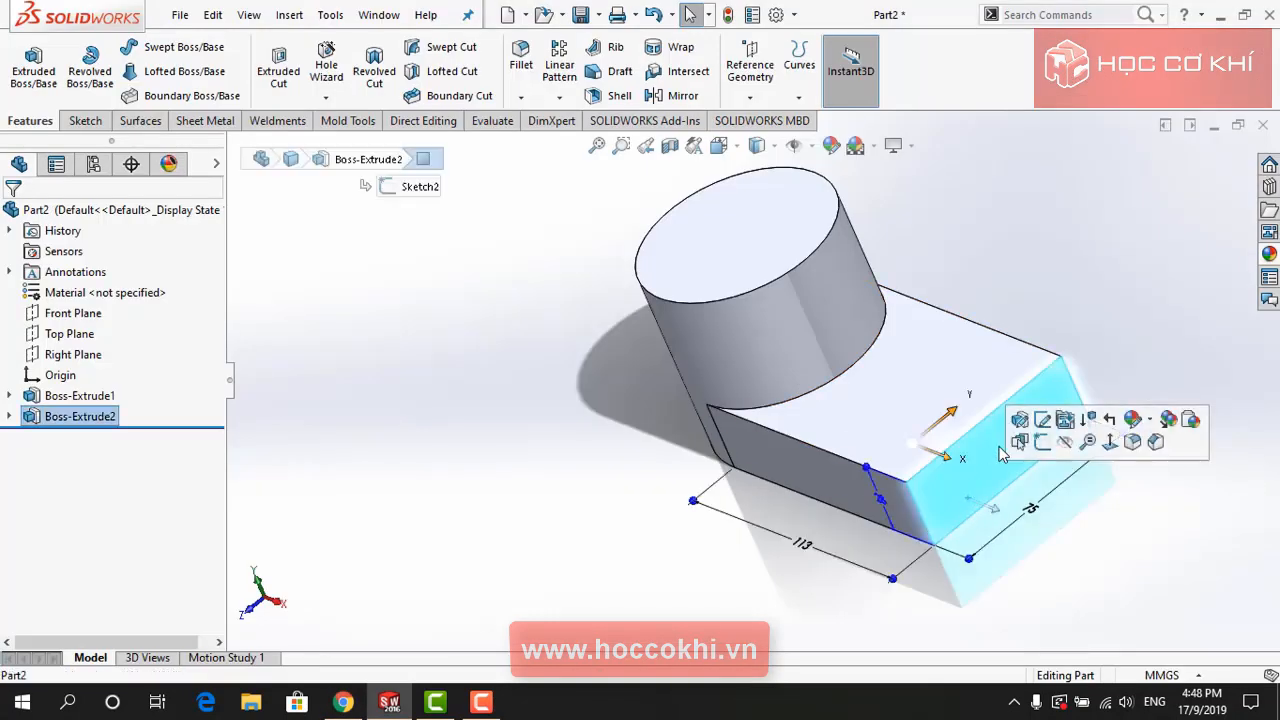
left_click(1039, 440)
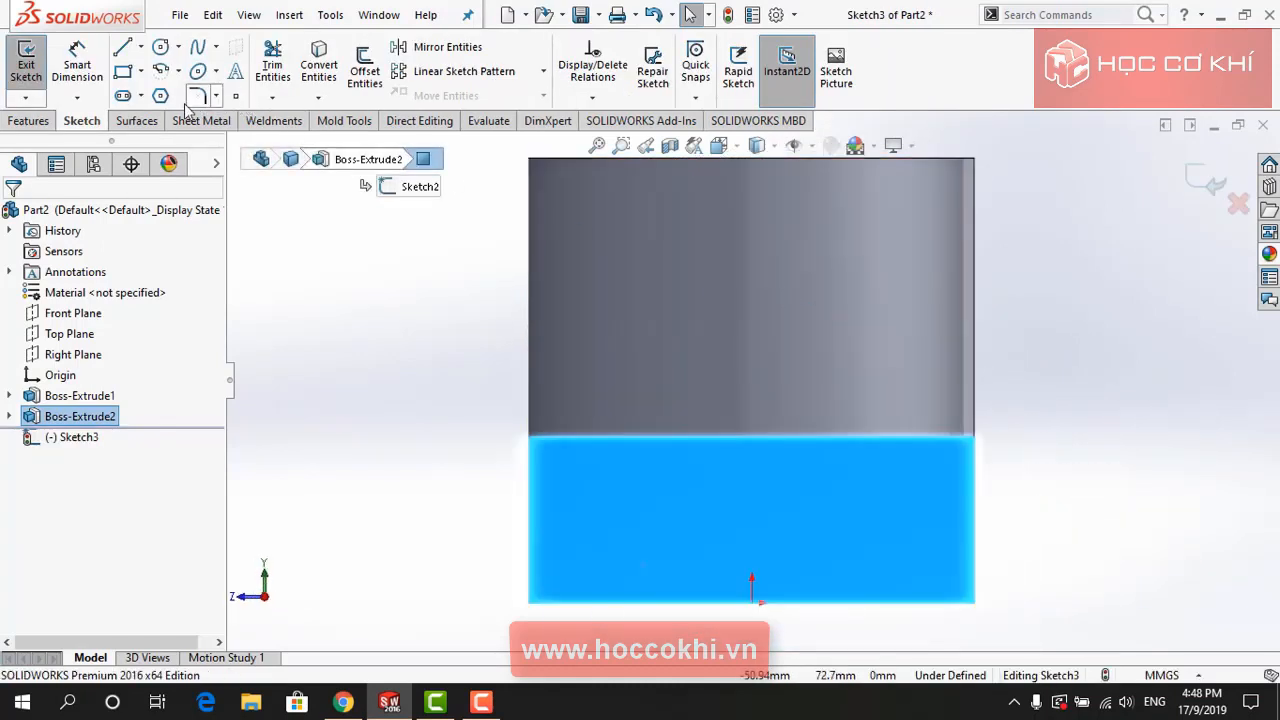
left_click(122, 71)
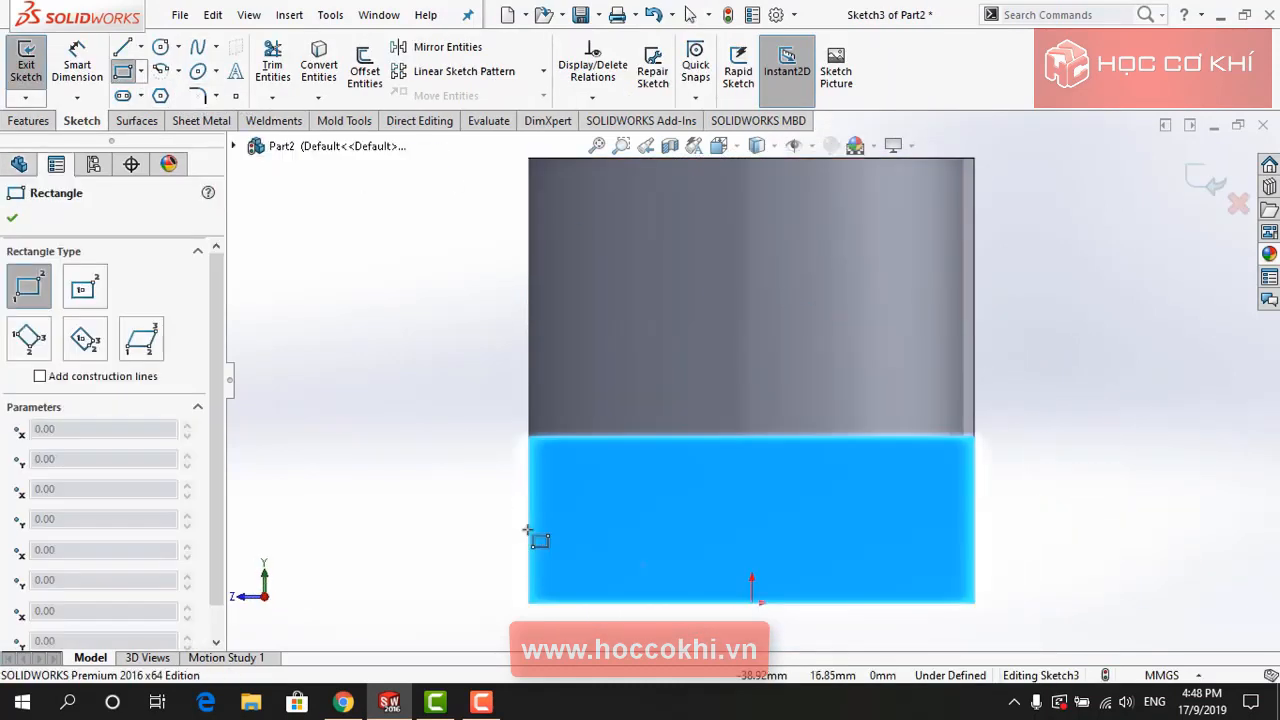
left_click(529, 602)
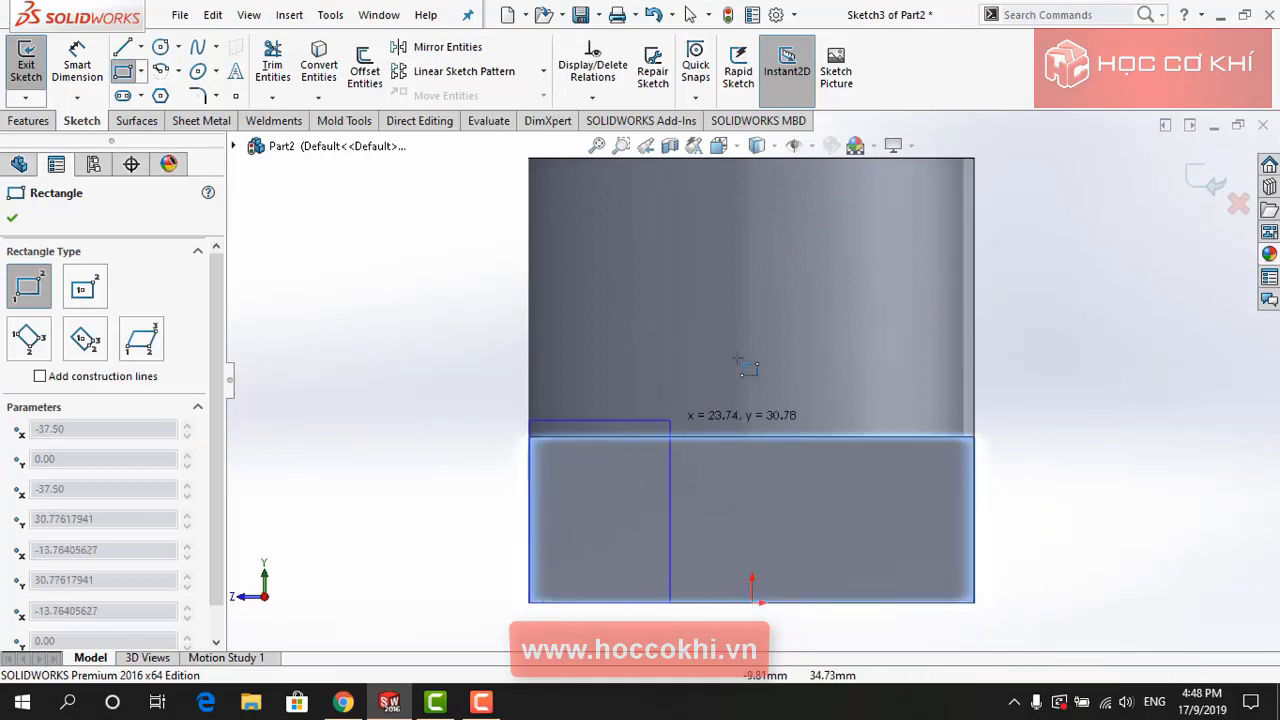
left_click(978, 226)
key("Escape")
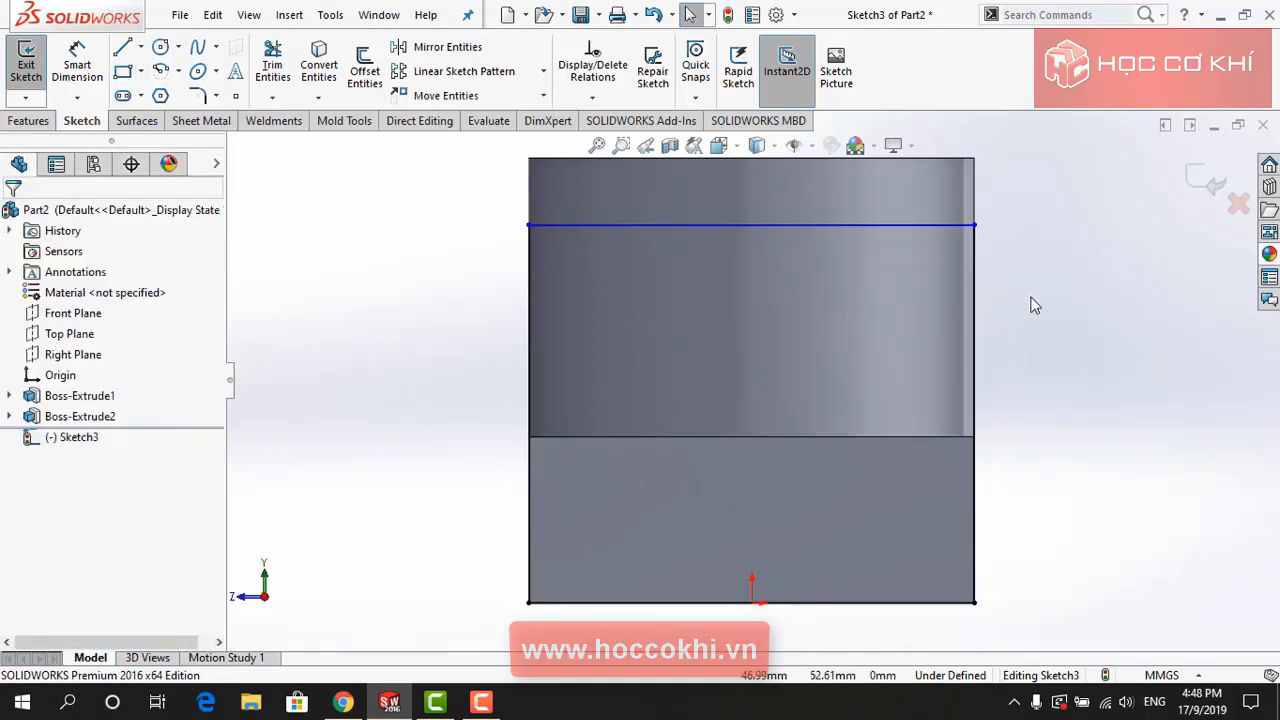
Sketch a circle about 5.7 mm in radius inside the rectangle, centred vertically above the origin and above the arm's top edge
left_click(160, 47)
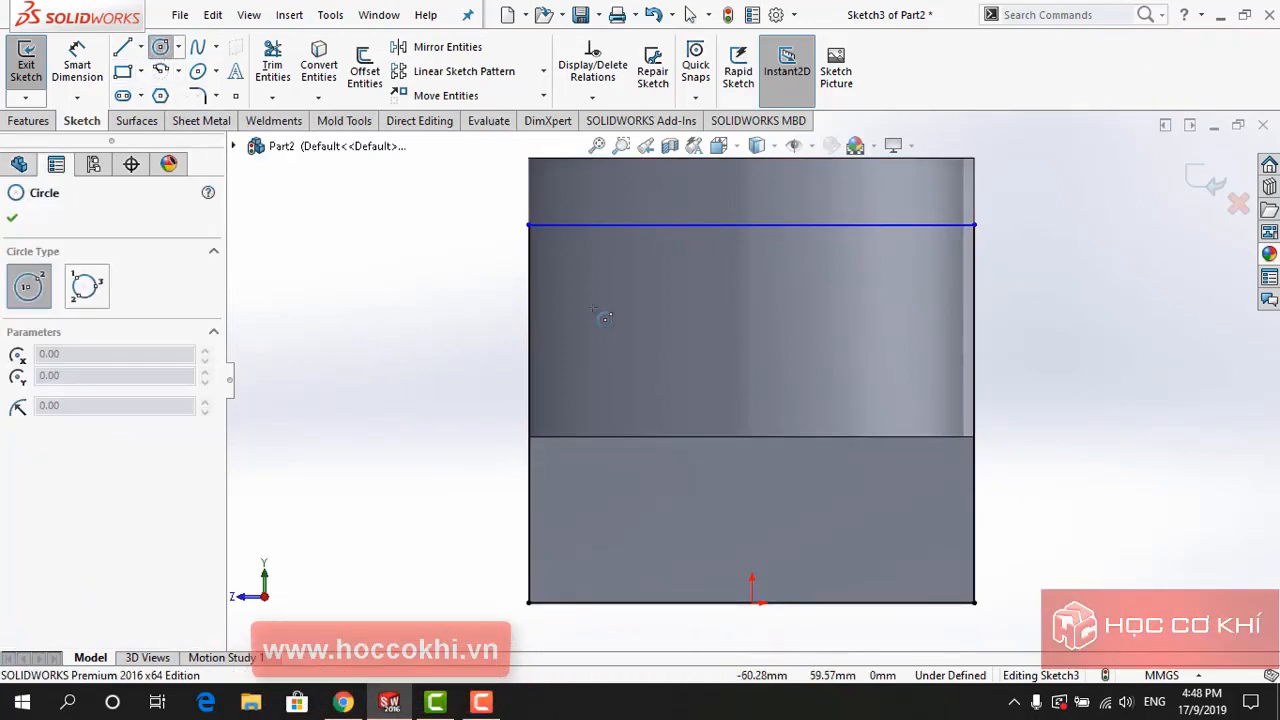
left_click(752, 330)
left_click(785, 329)
key("Escape")
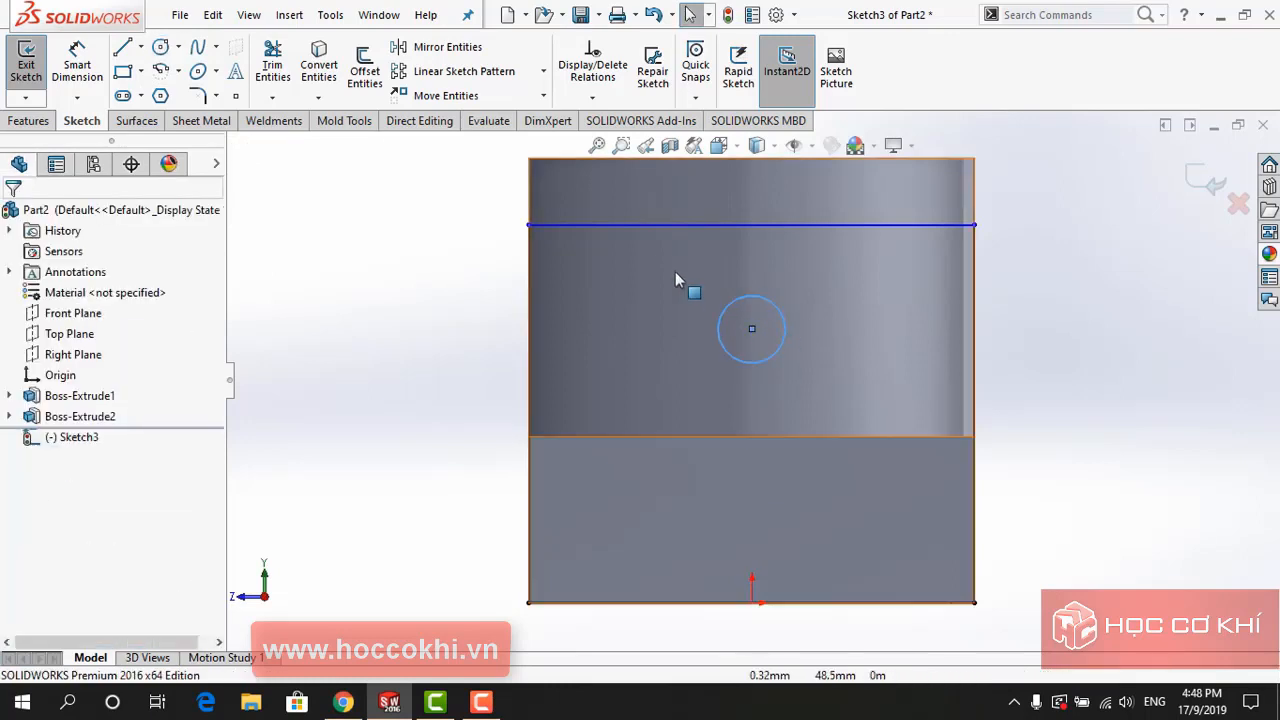
Draw two vertical lines from the circle's leftmost and rightmost points up to the rectangle's upper edge
left_click(123, 50)
left_click(718, 329)
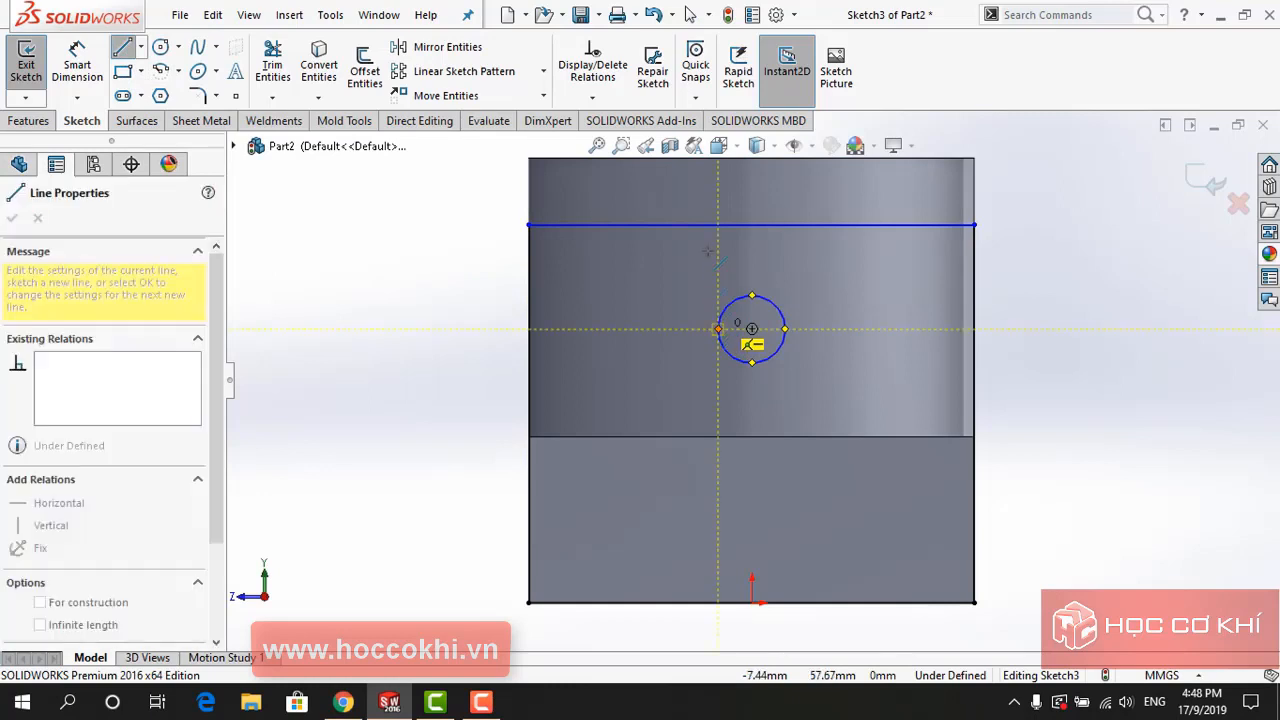
left_click(718, 224)
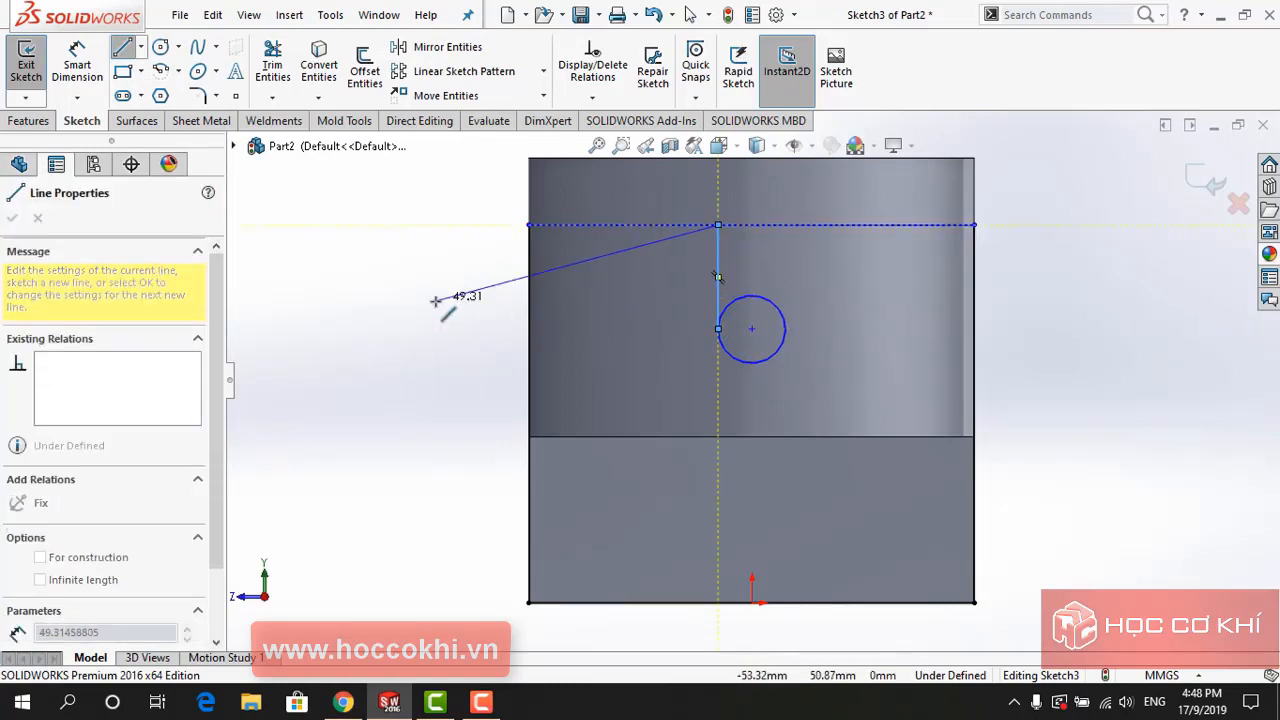
key("Escape")
left_click(785, 329)
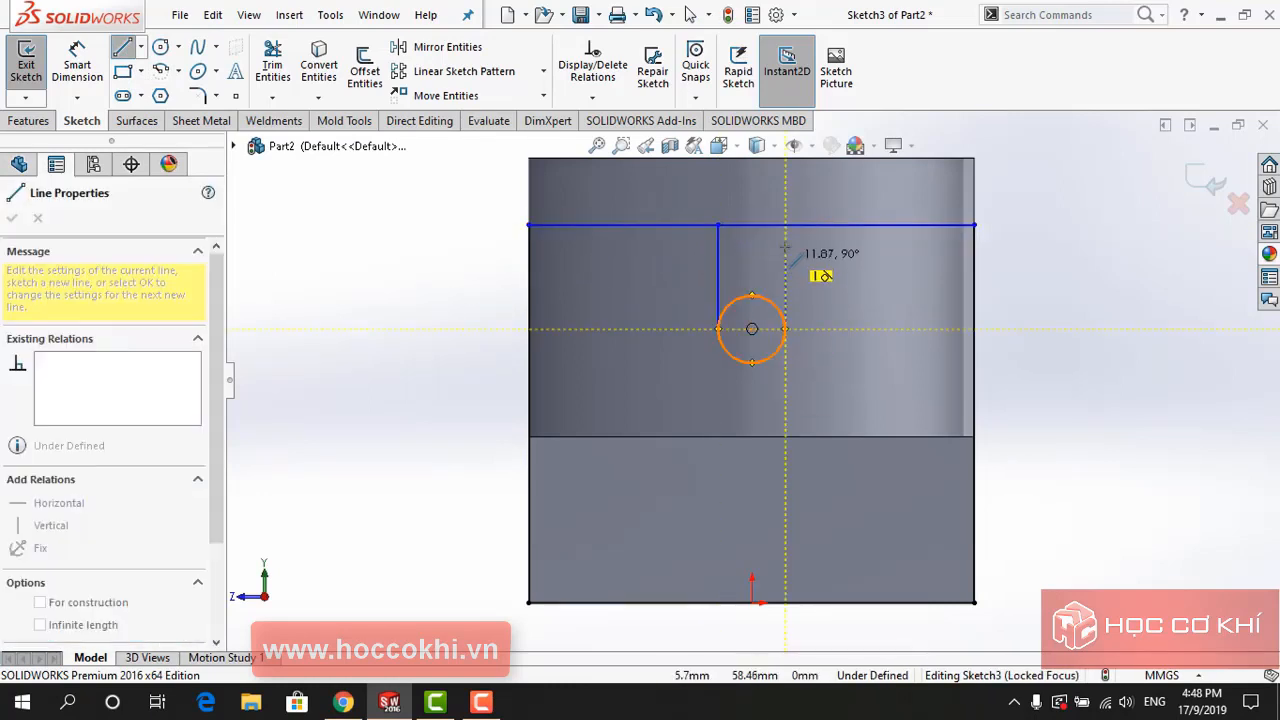
left_click(785, 224)
key("Escape")
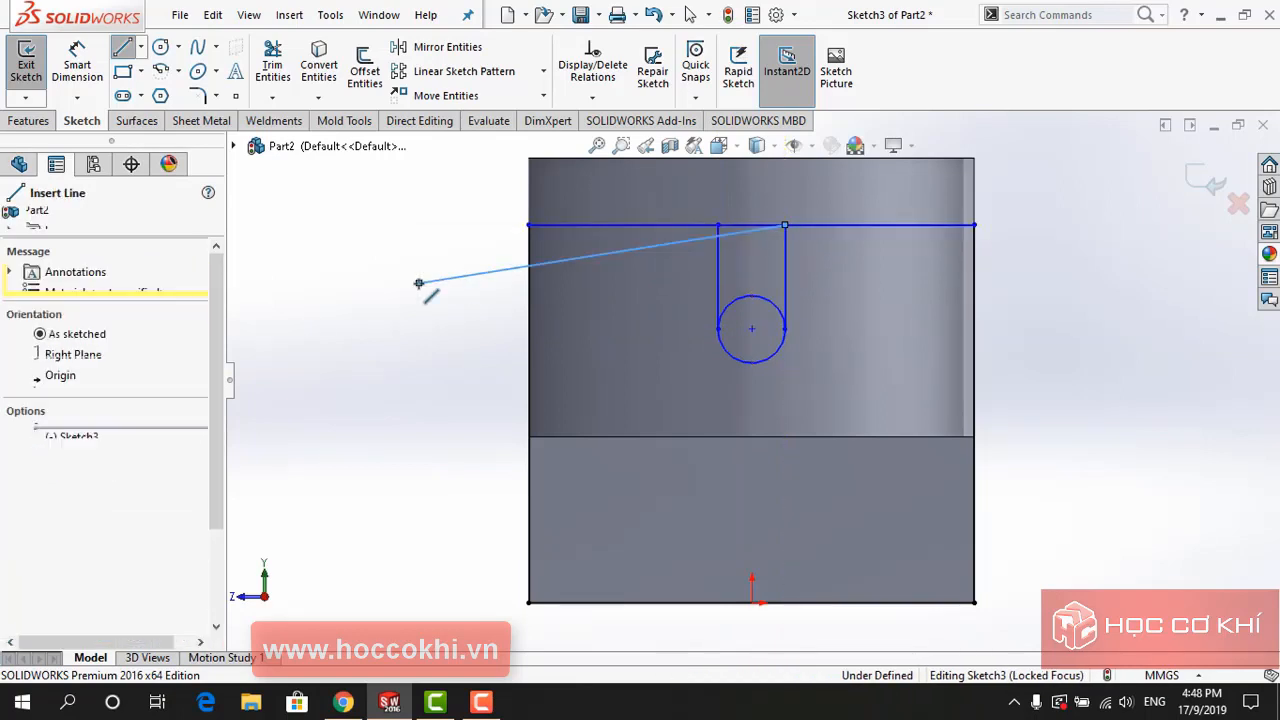
Trim the rectangle's upper edge between the two vertical lines and the circle's upper half to form an open U-shaped slot
left_click(272, 62)
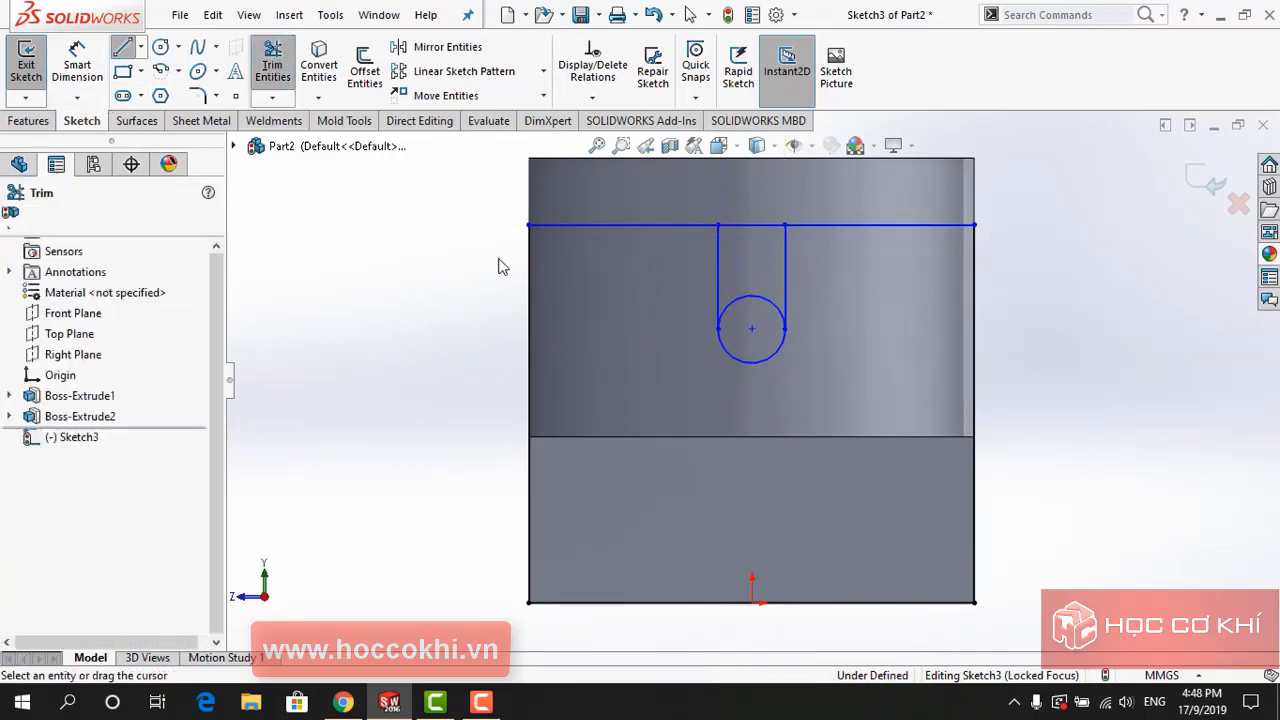
left_click_drag(748, 205, 743, 309)
key("Escape")
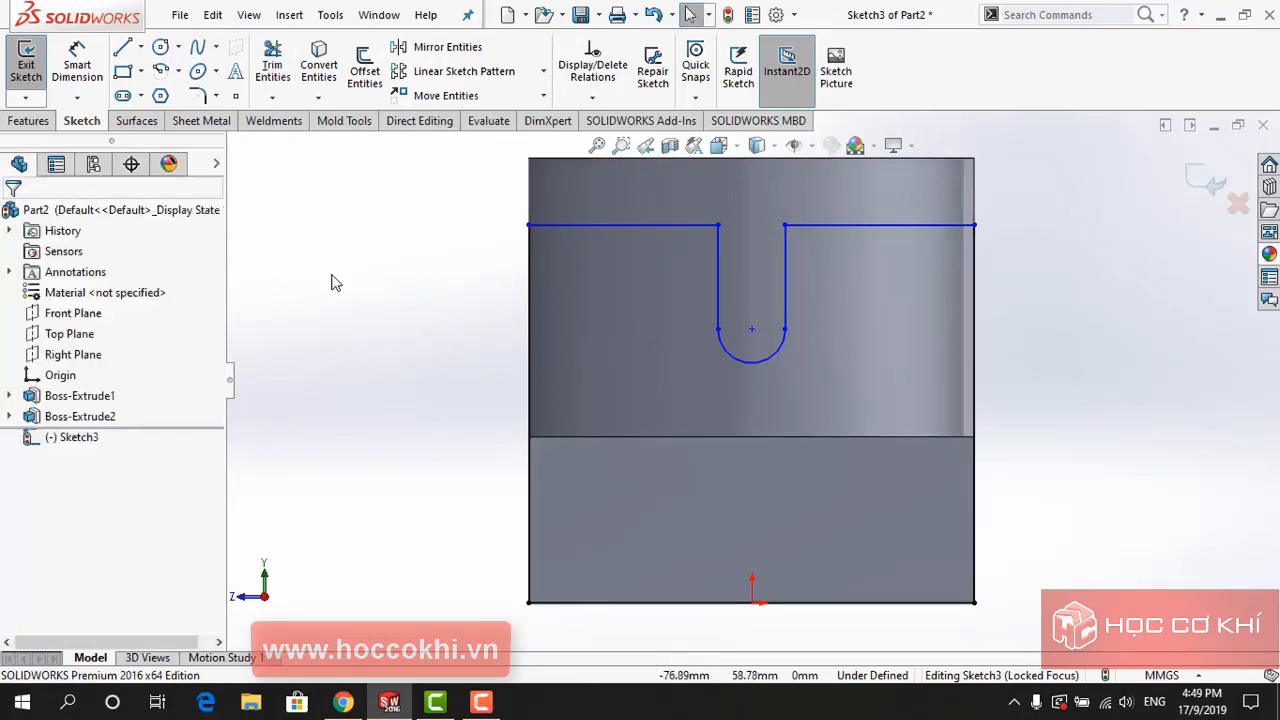
Look up the upright's overall height in the reference drawing and dimension the profile's vertical outer side as 75 mm
key("alt+Tab")
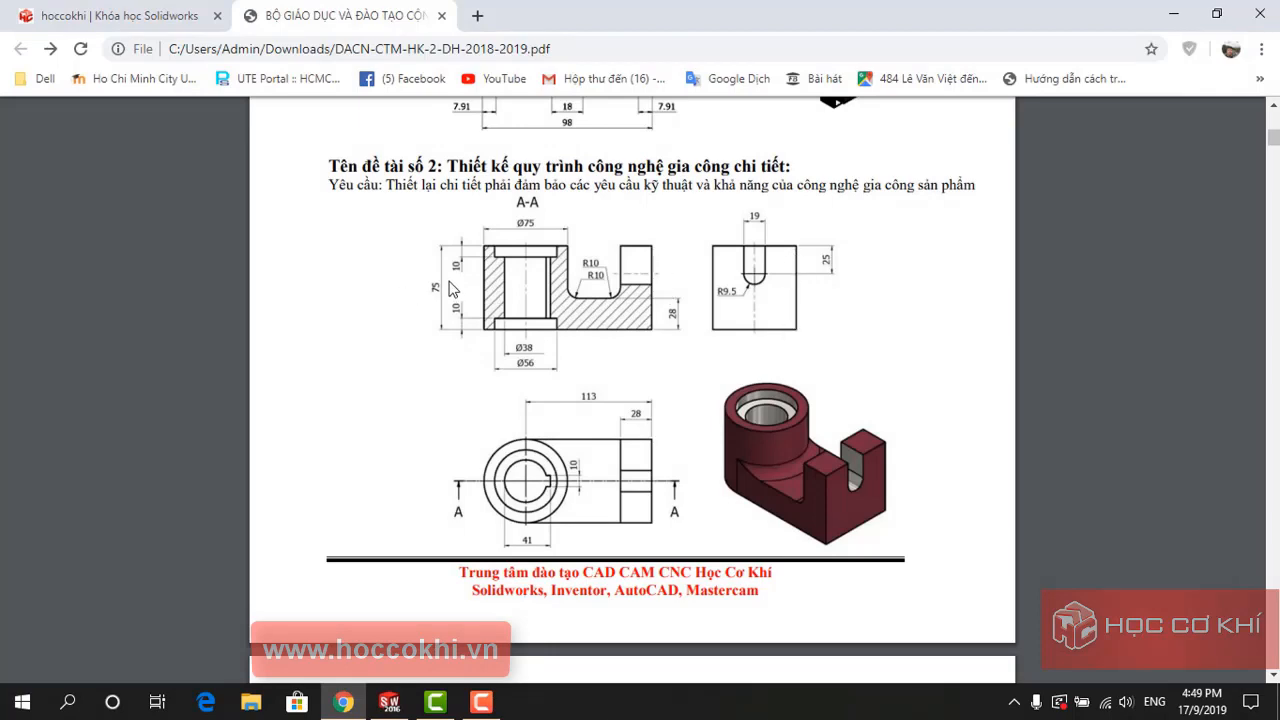
key("alt+Tab")
left_click(77, 62)
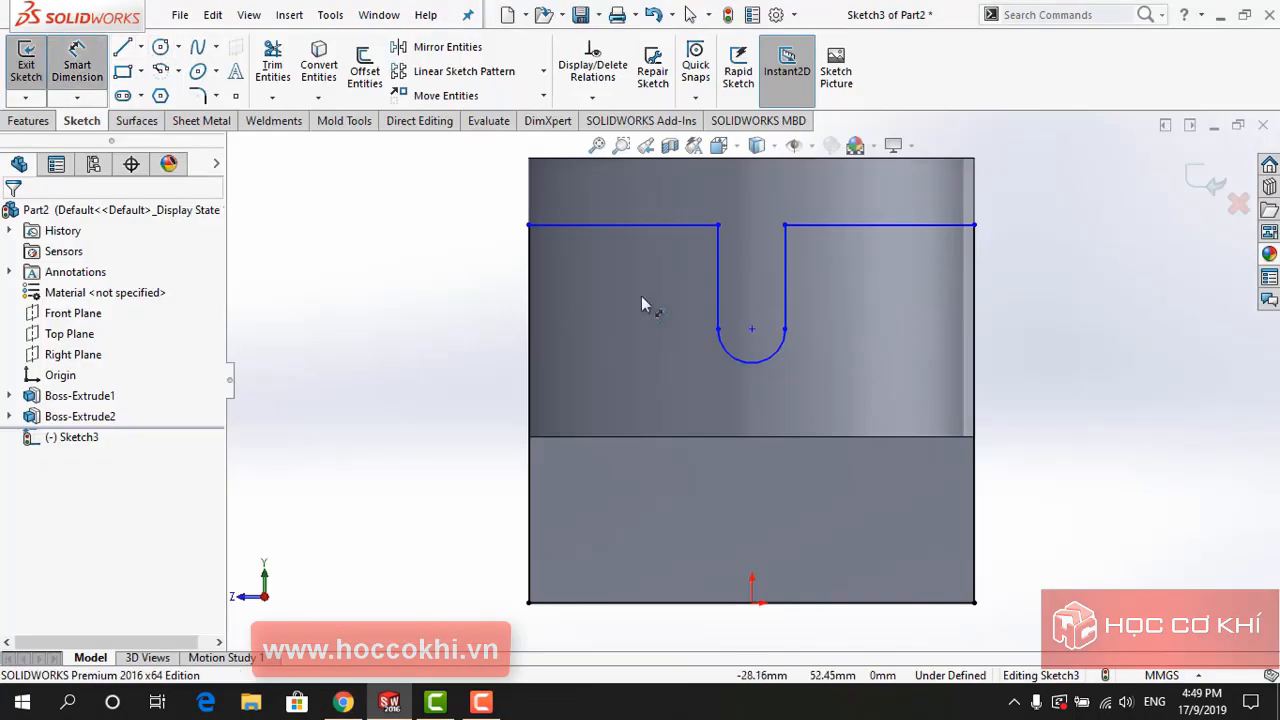
left_click(972, 309)
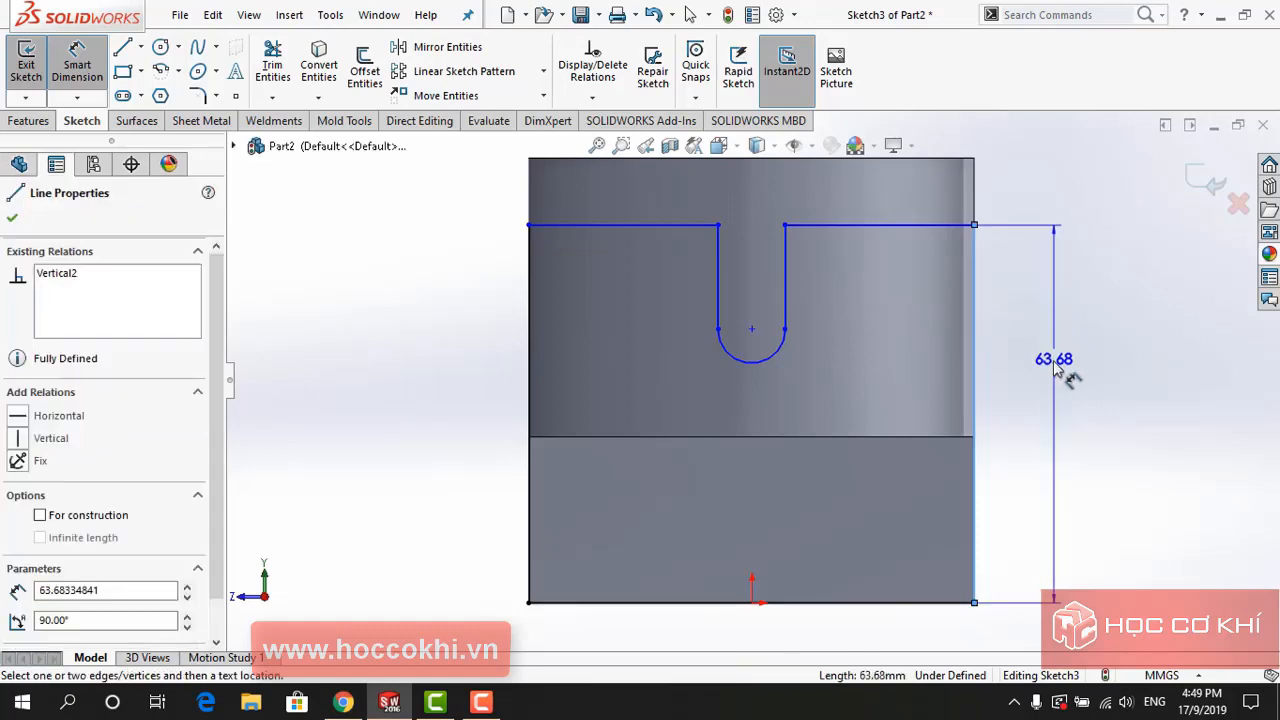
left_click(1053, 369)
type("75.00mm")
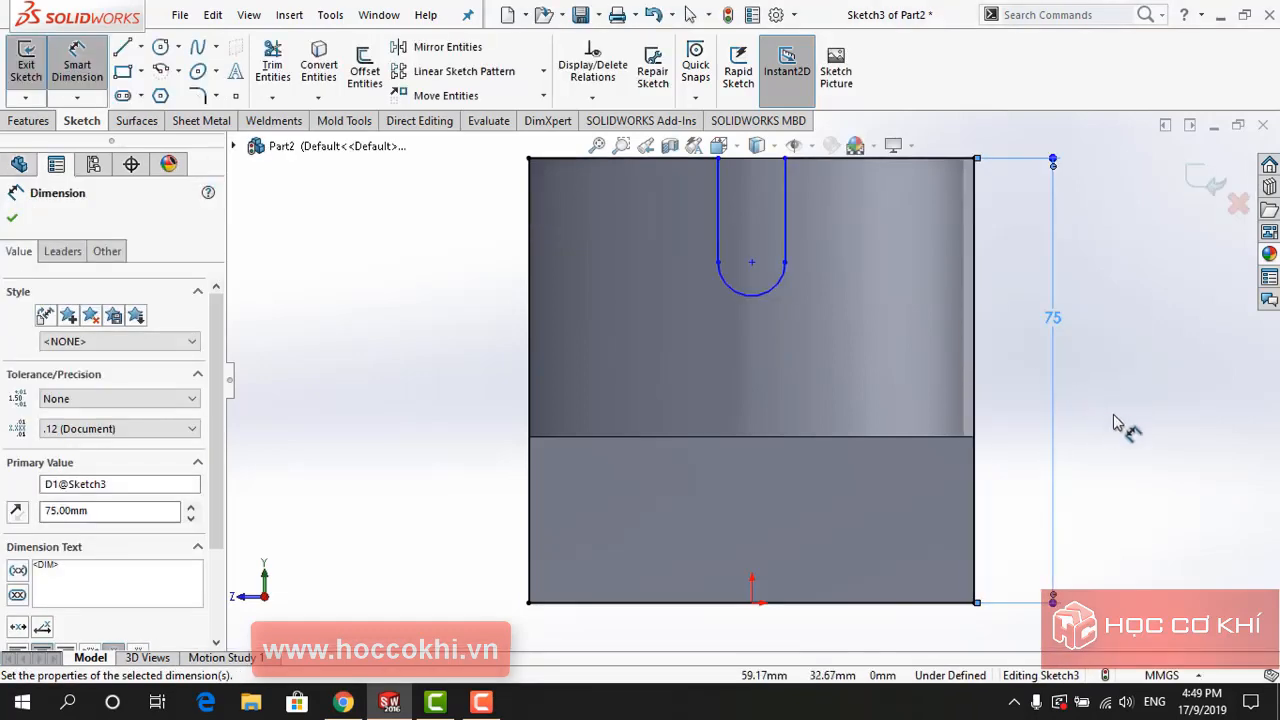
left_click(1114, 418)
Check the slot's radius in the reference drawing and dimension the slot's bottom arc with a 9.5 mm radius
key("alt+Tab")
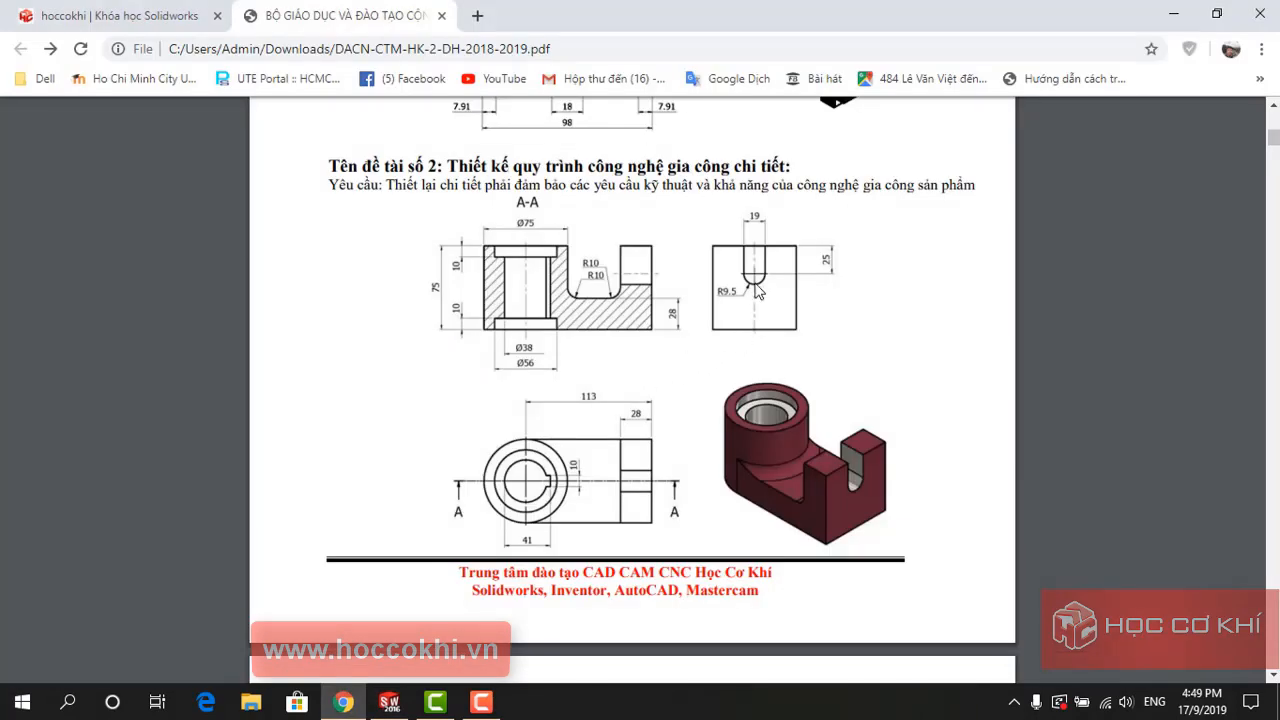
key("alt+Tab")
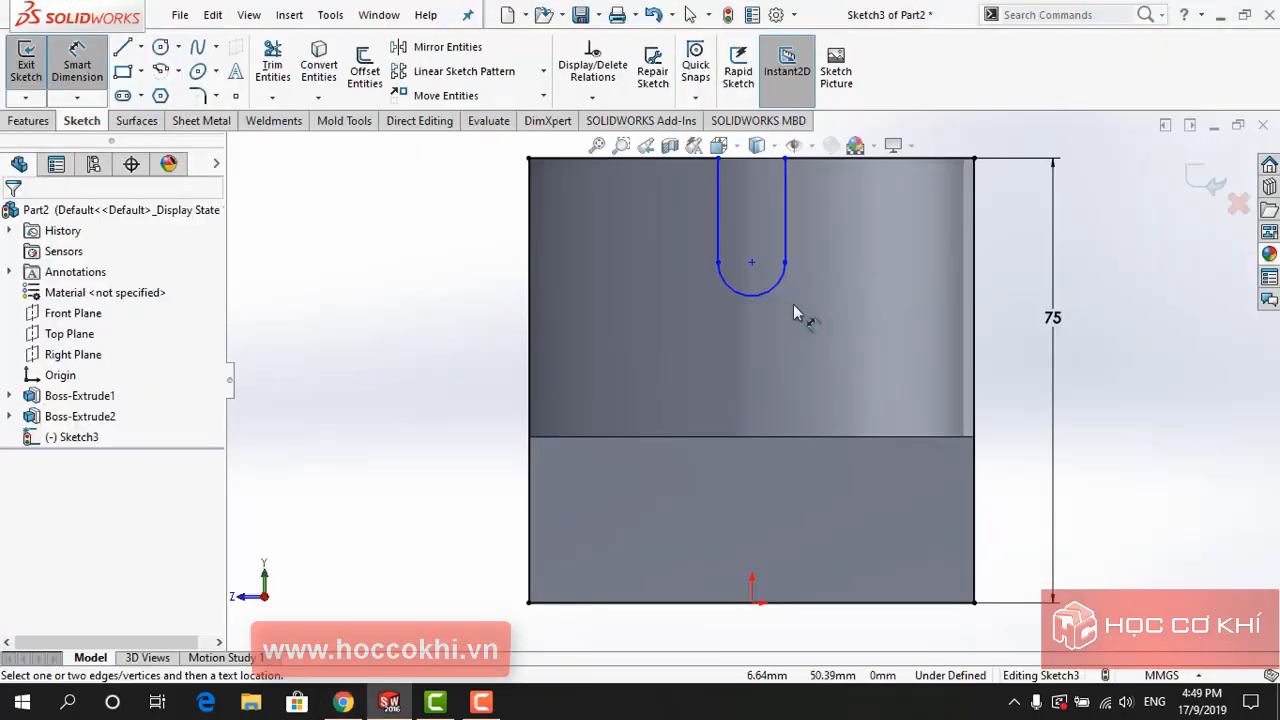
left_click(723, 290)
left_click(675, 337)
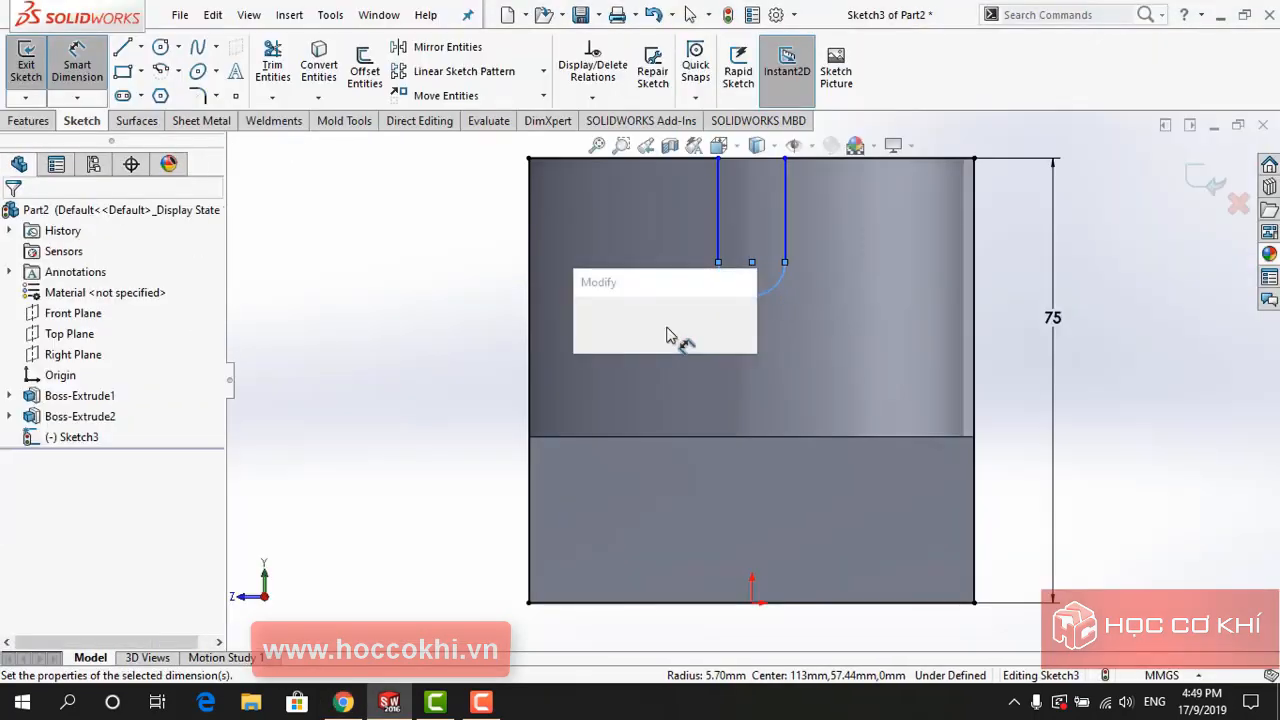
type("9.5")
key("Return")
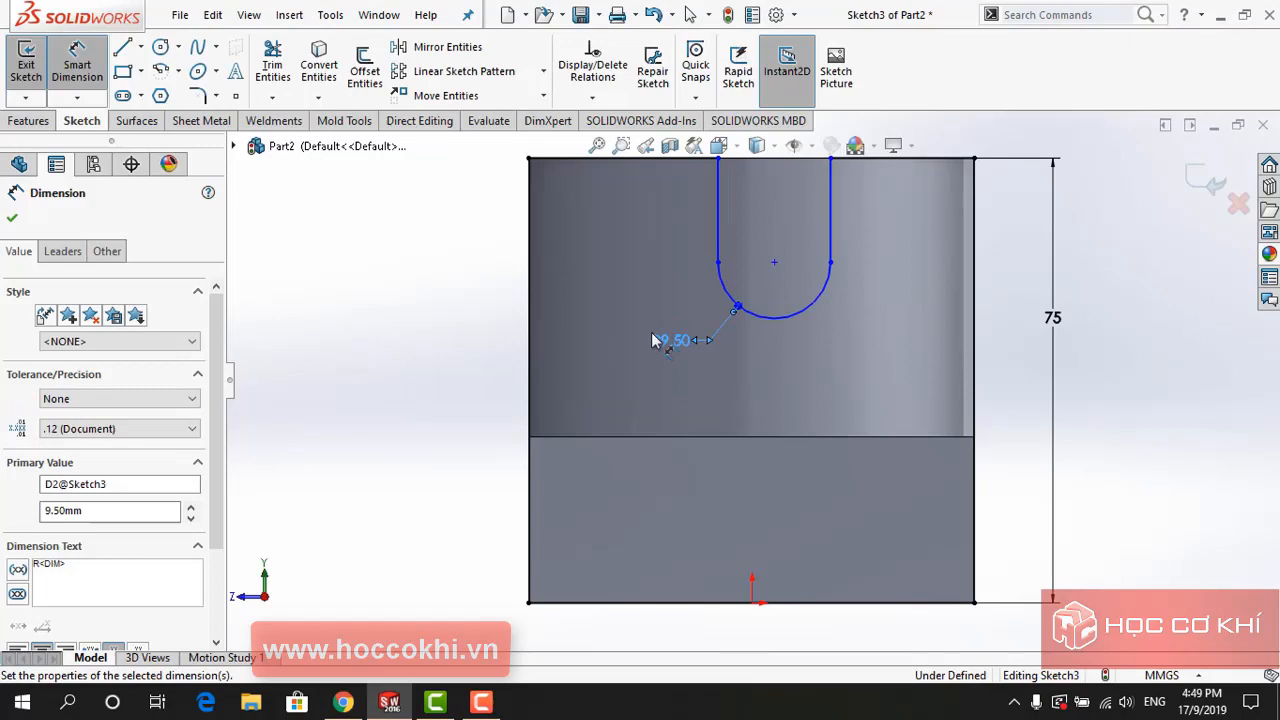
Check the slot's depth in the reference drawing and dimension the slot's straight vertical side as 25 mm
left_click(440, 318)
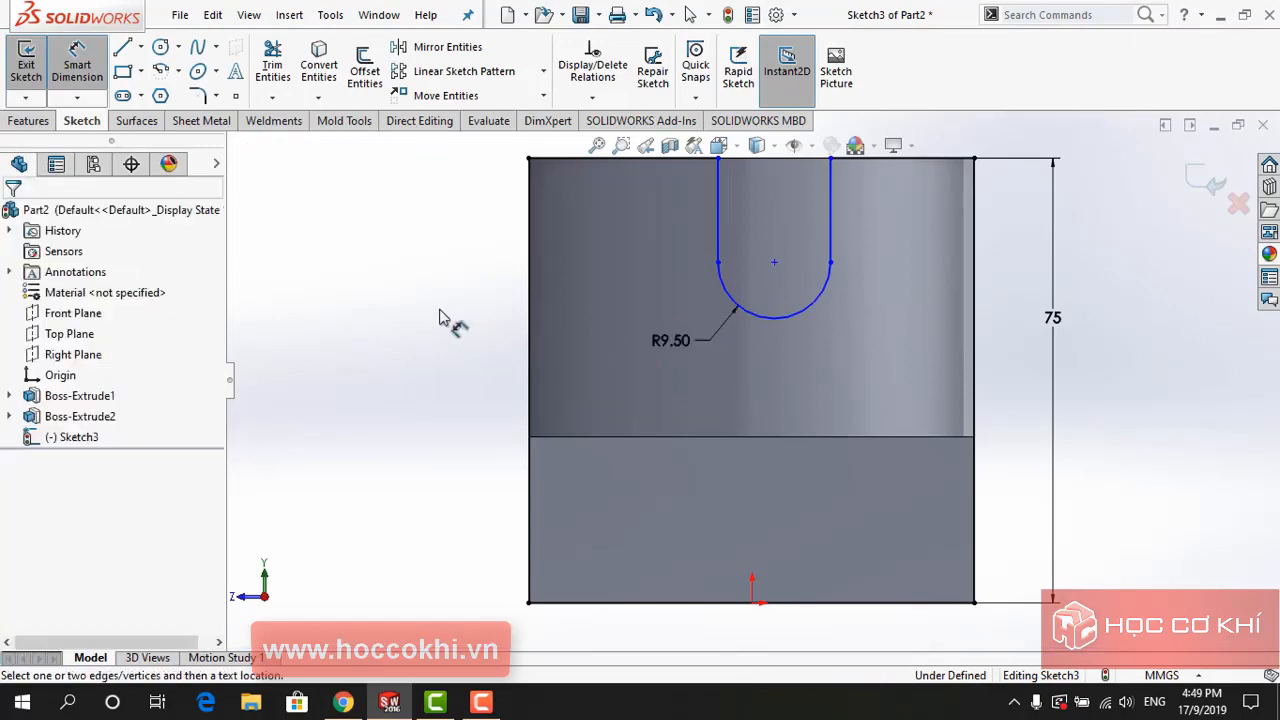
key("alt+Tab")
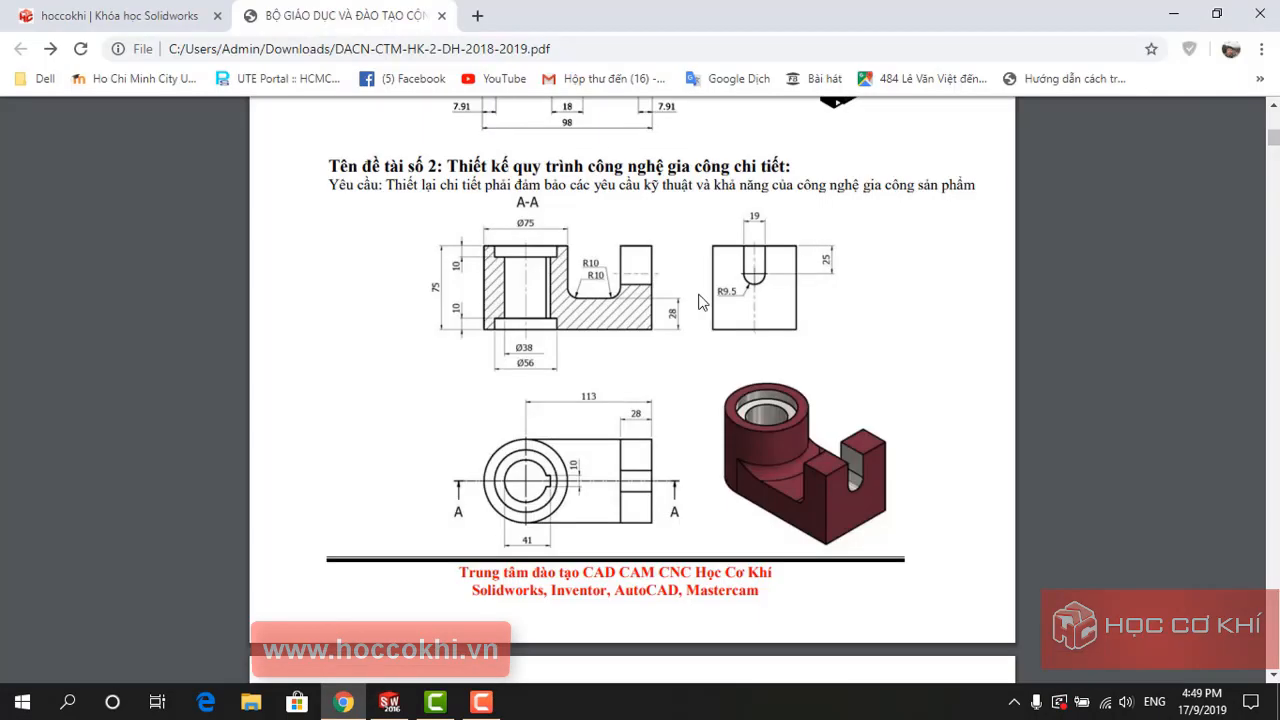
key("alt+Tab")
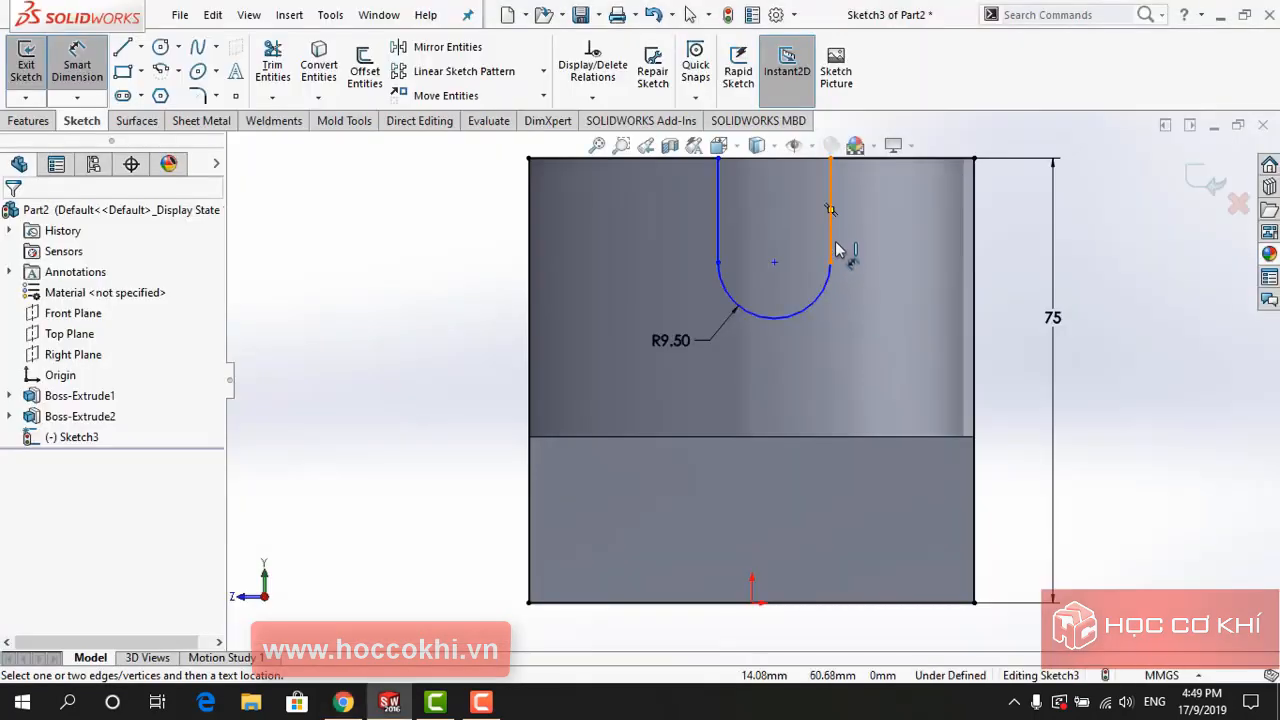
left_click(831, 250)
left_click(880, 240)
type("25")
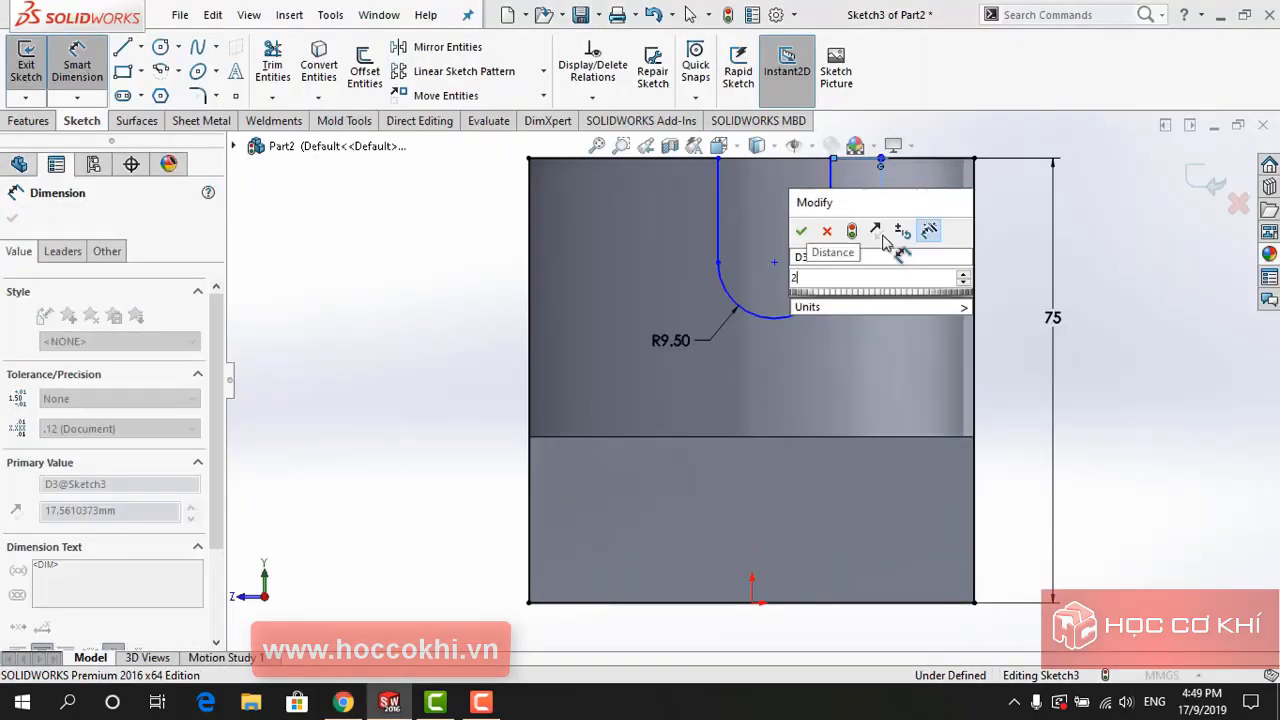
key("Return")
key("Escape")
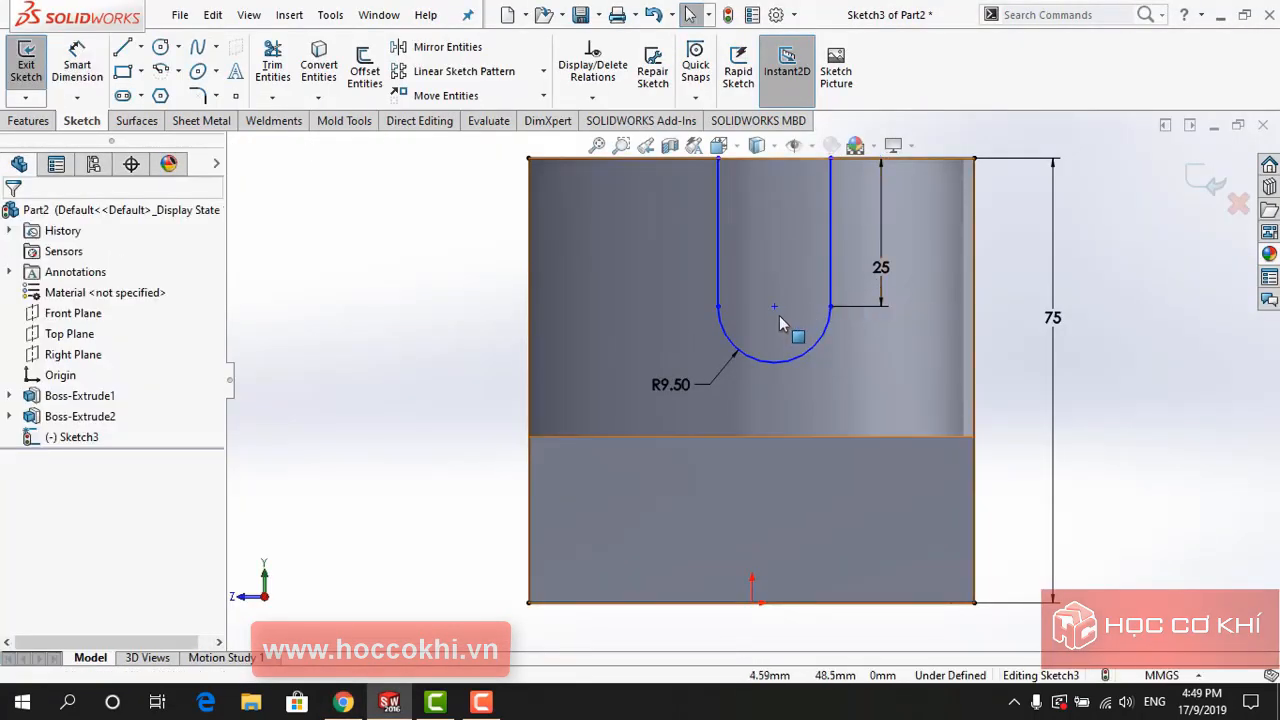
Align the centre of the slot's bottom arc vertically with the origin
left_click(777, 308)
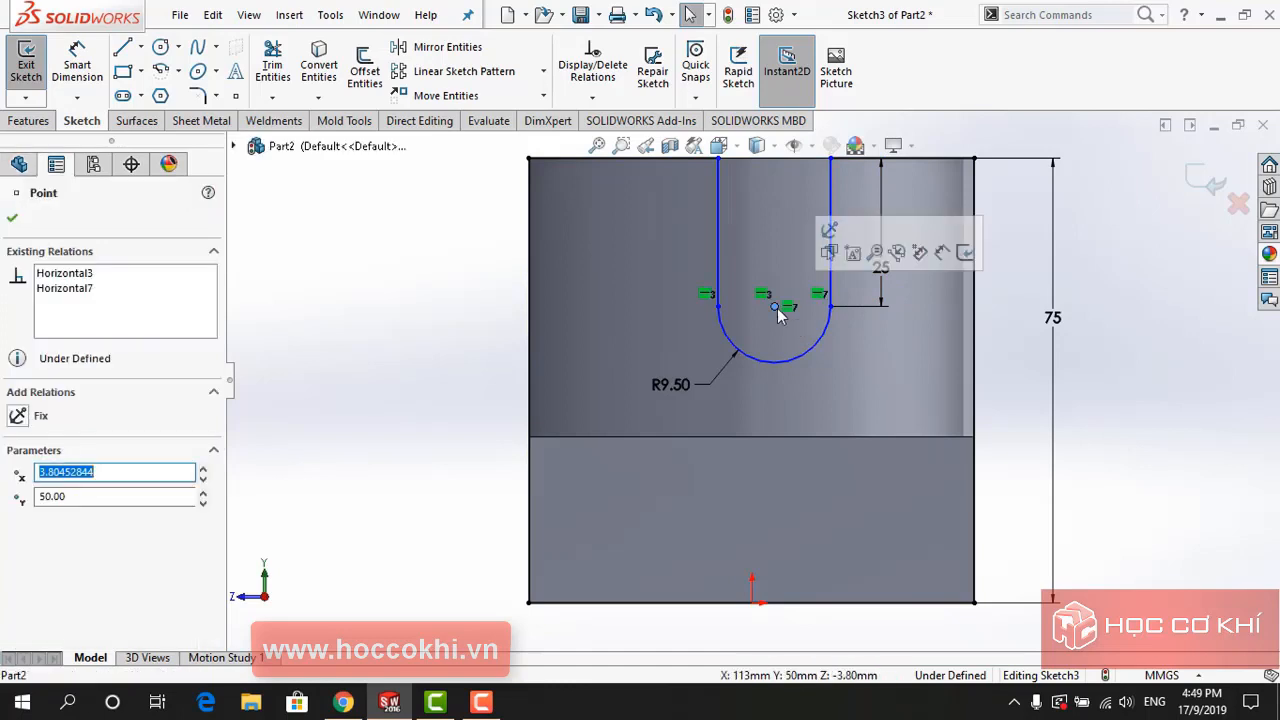
left_click(753, 603, "ctrl")
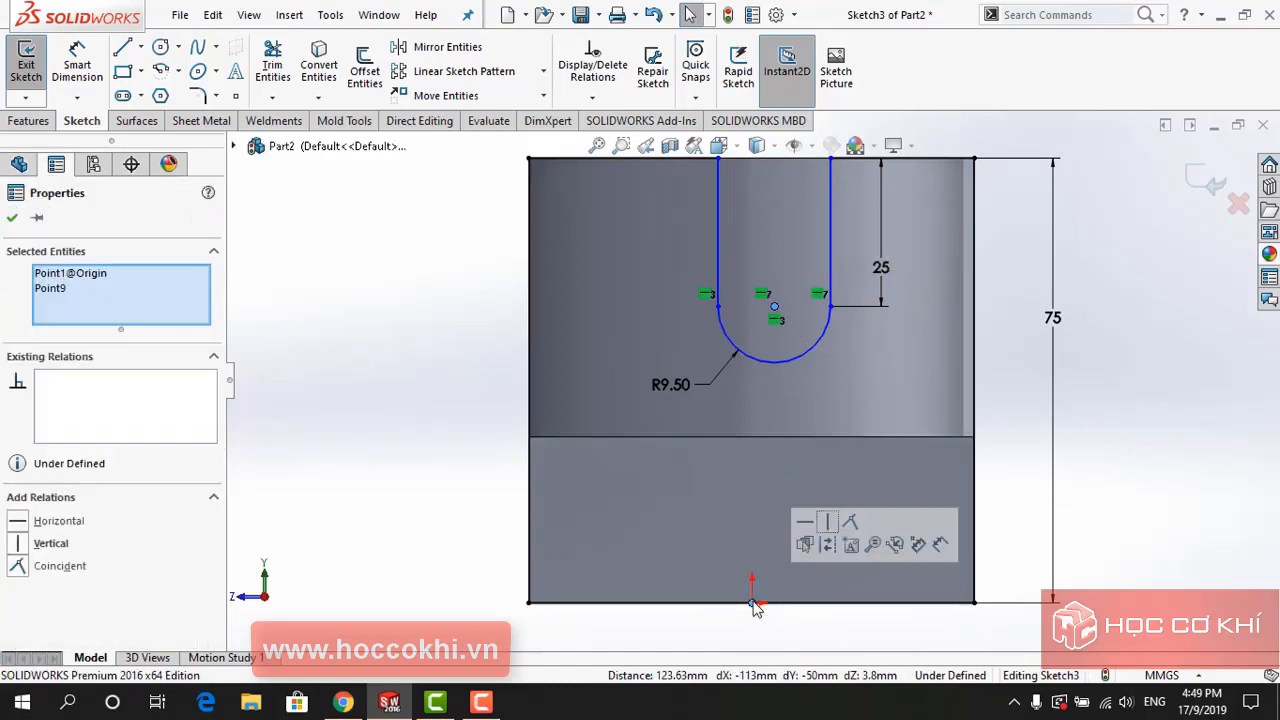
left_click(827, 521)
left_click(433, 461)
key("f")
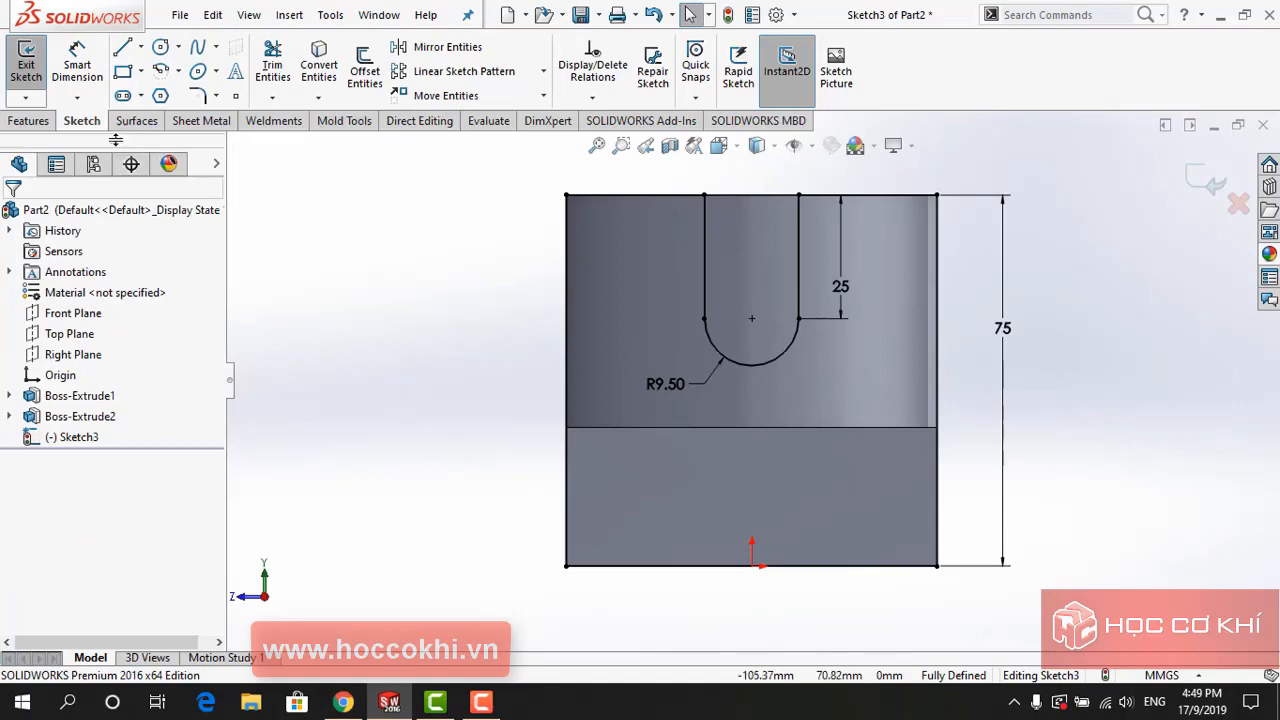
Extrude the slotted upright profile 28 mm as a blind boss, reversed toward the cylinder and merged with the arm
left_click(15, 121)
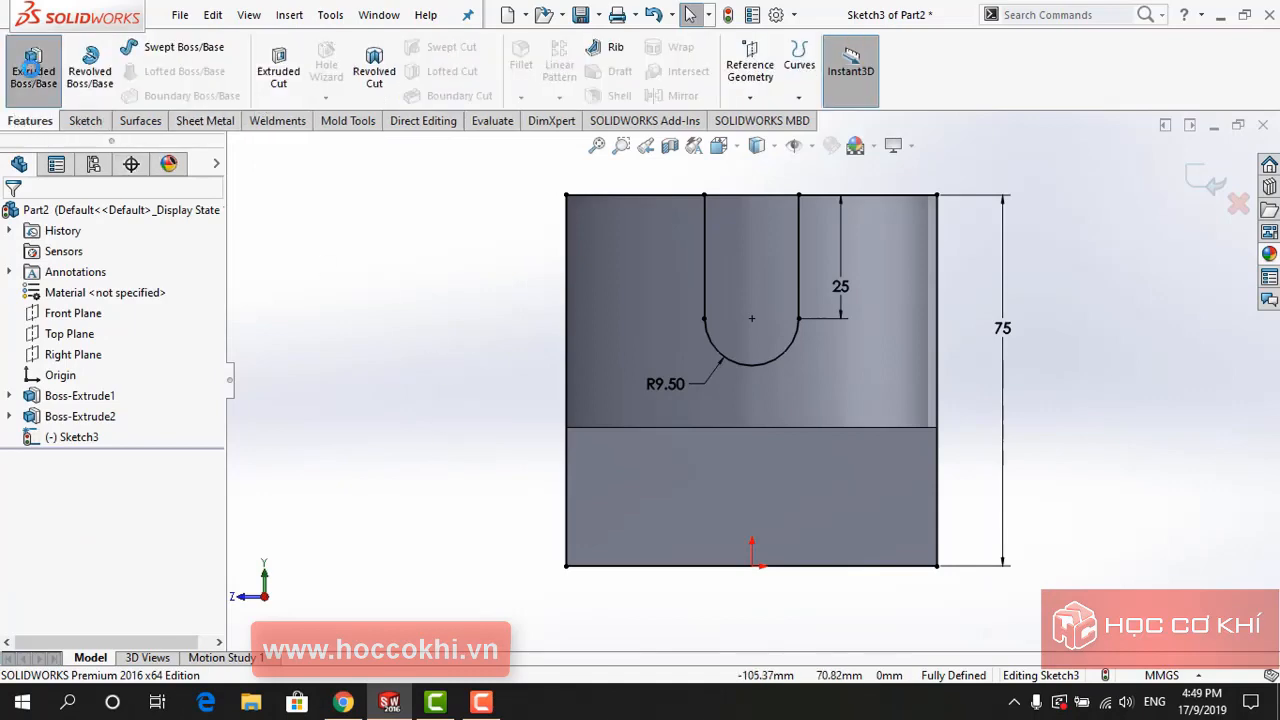
left_click(33, 68)
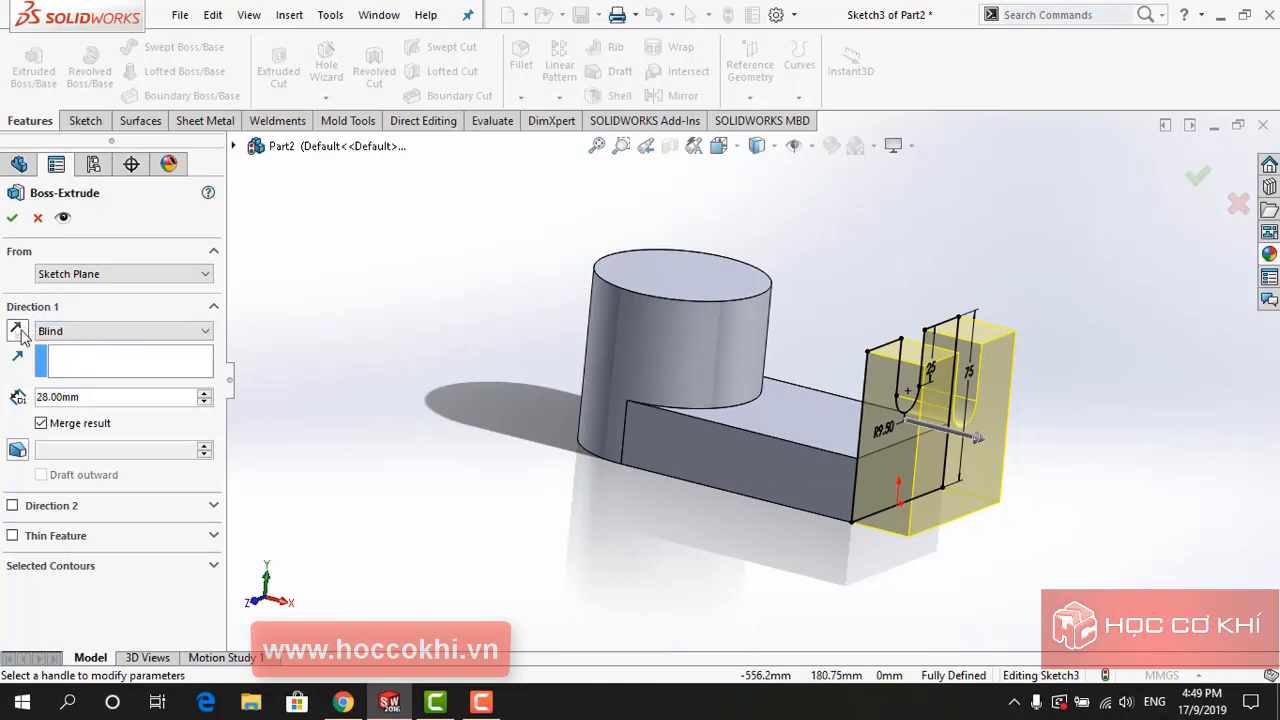
left_click(18, 331)
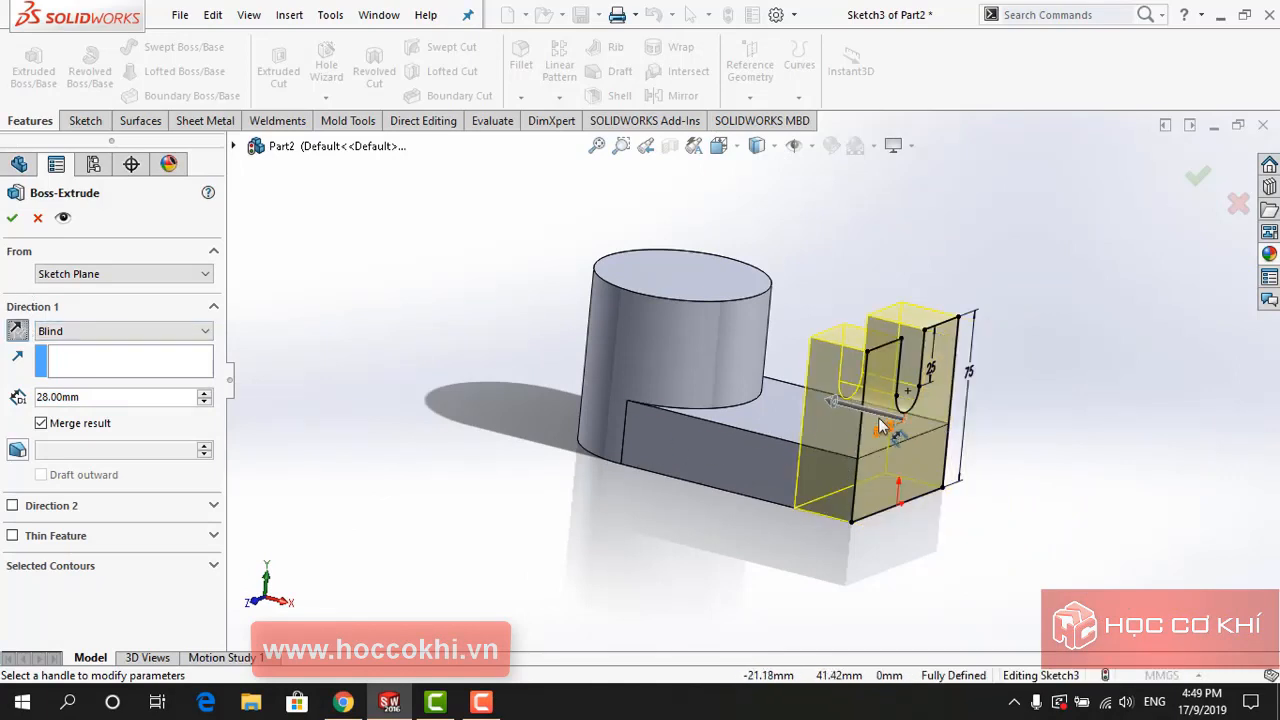
left_click(14, 219)
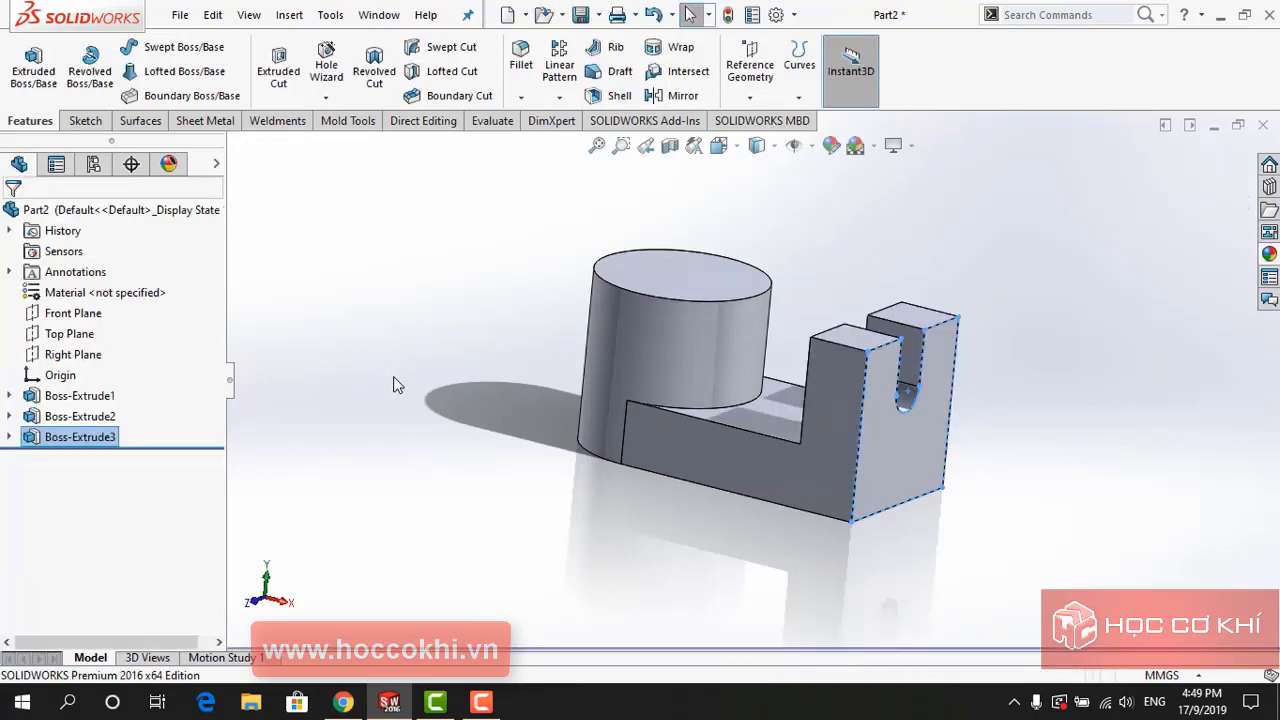
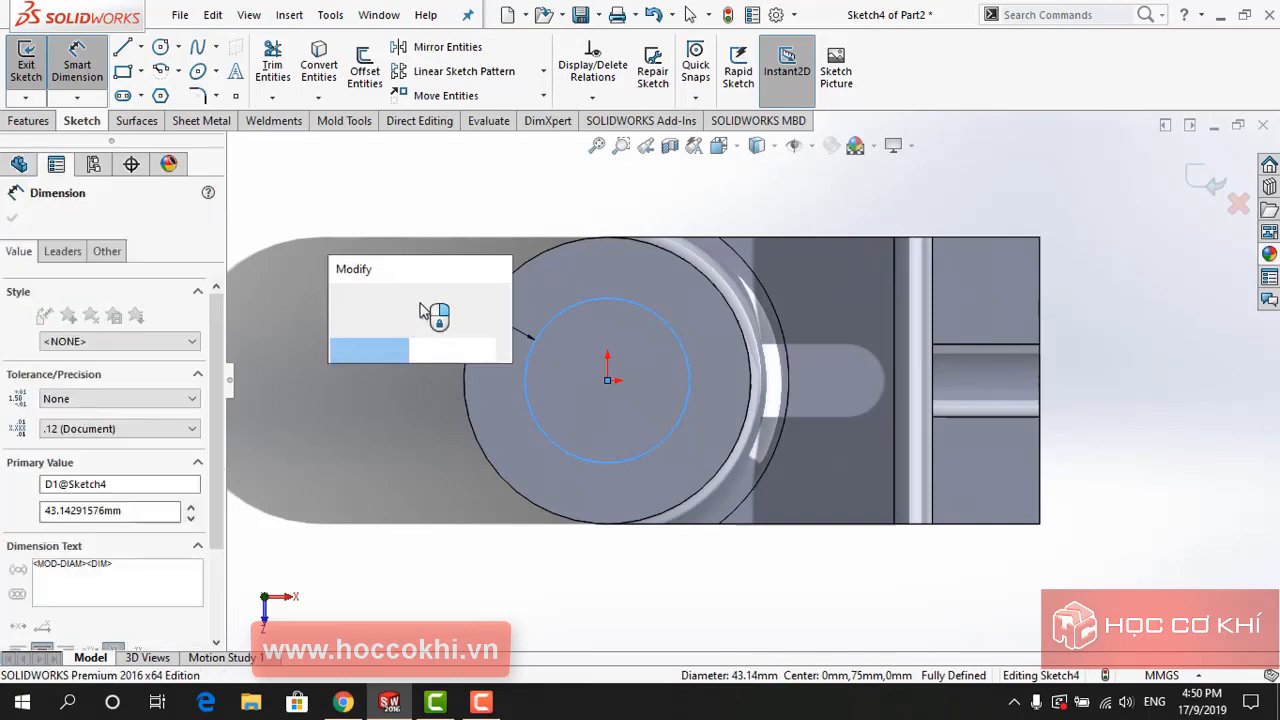
Set the diameter of the circle on the cylinder's top face to 38 mm
key("BackSpace")
type("38")
key("Return")
key("Escape")
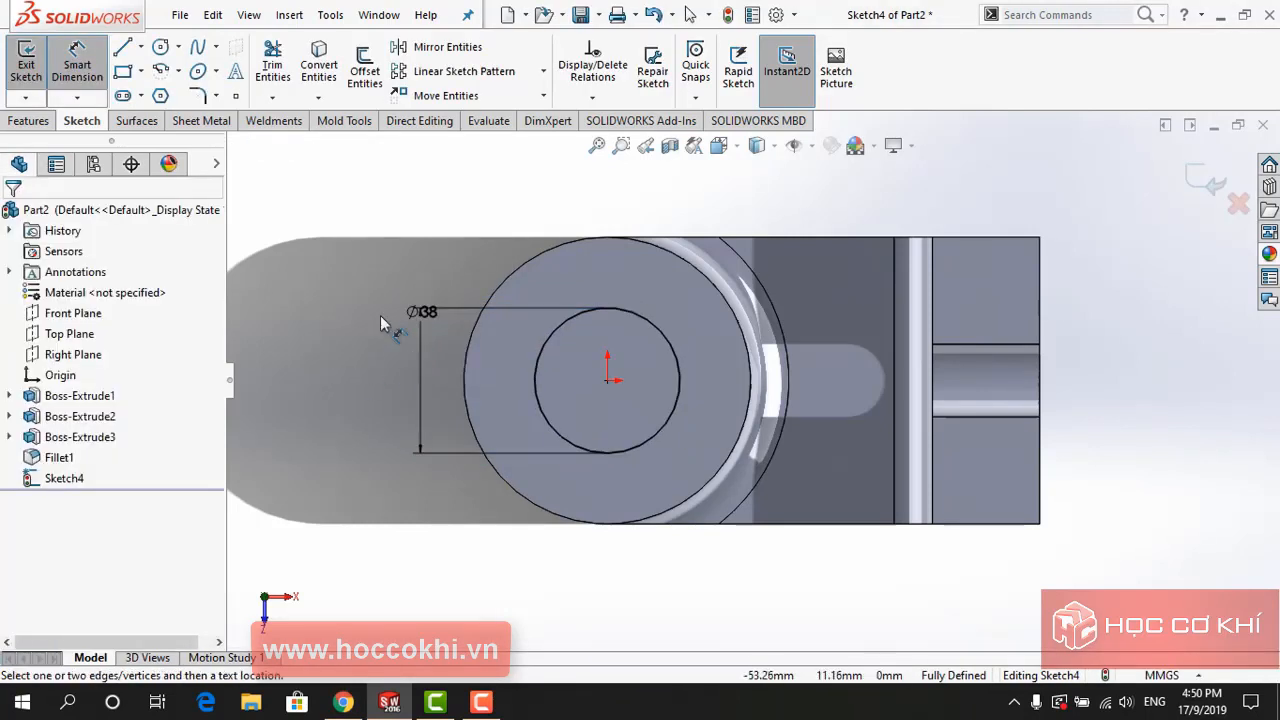
Sketch a corner rectangle about 5.6 mm wide and 16 mm tall for the keyway, starting on the 38 mm circle's side facing the upright
left_click(122, 71)
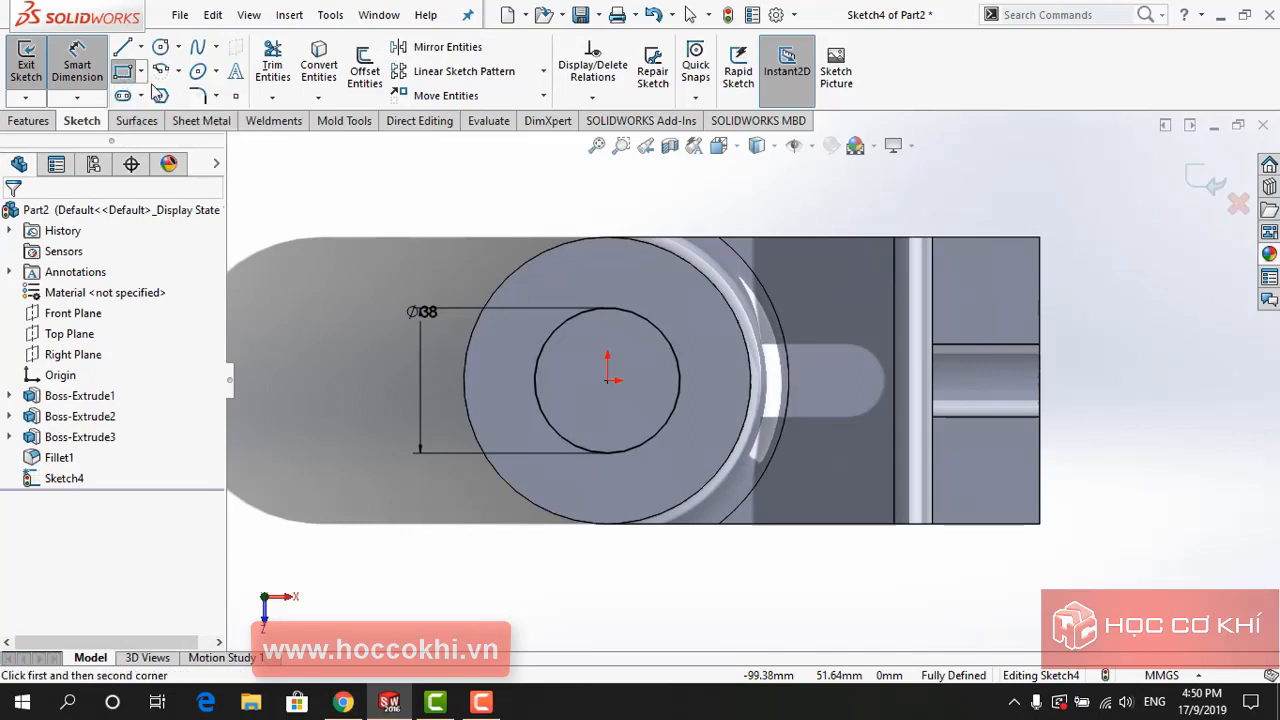
left_click(675, 360)
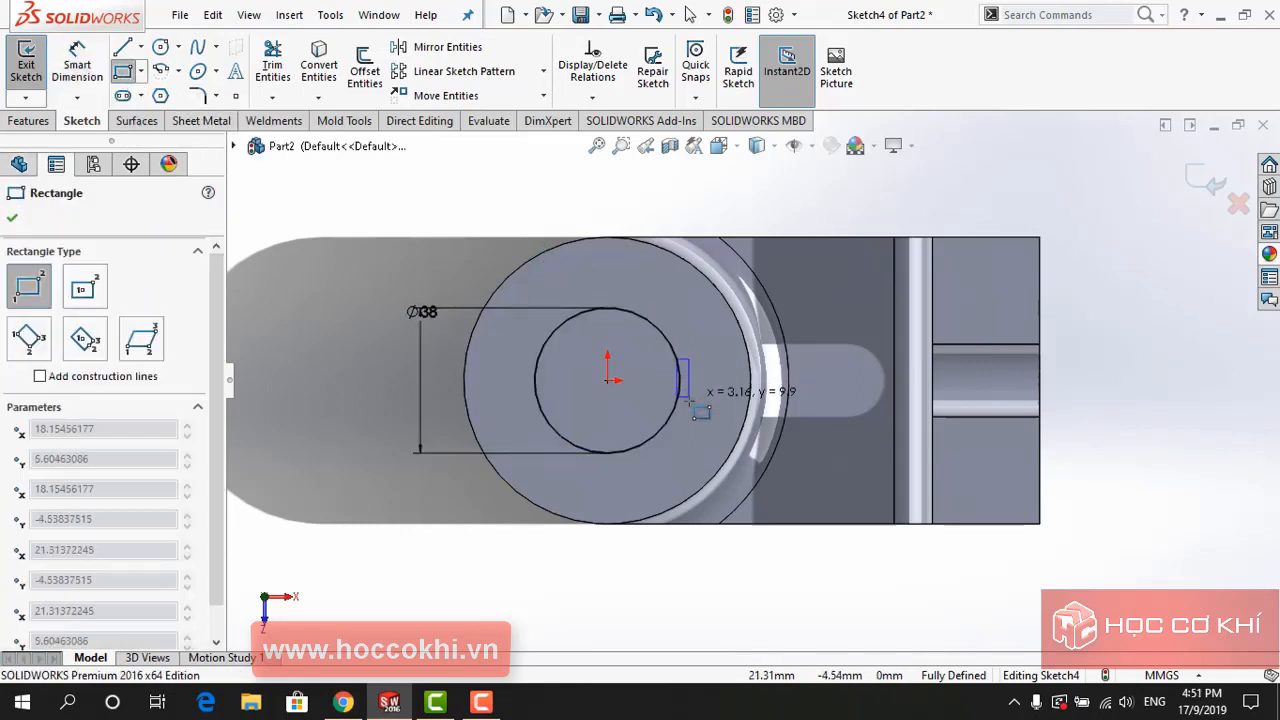
left_click(698, 420)
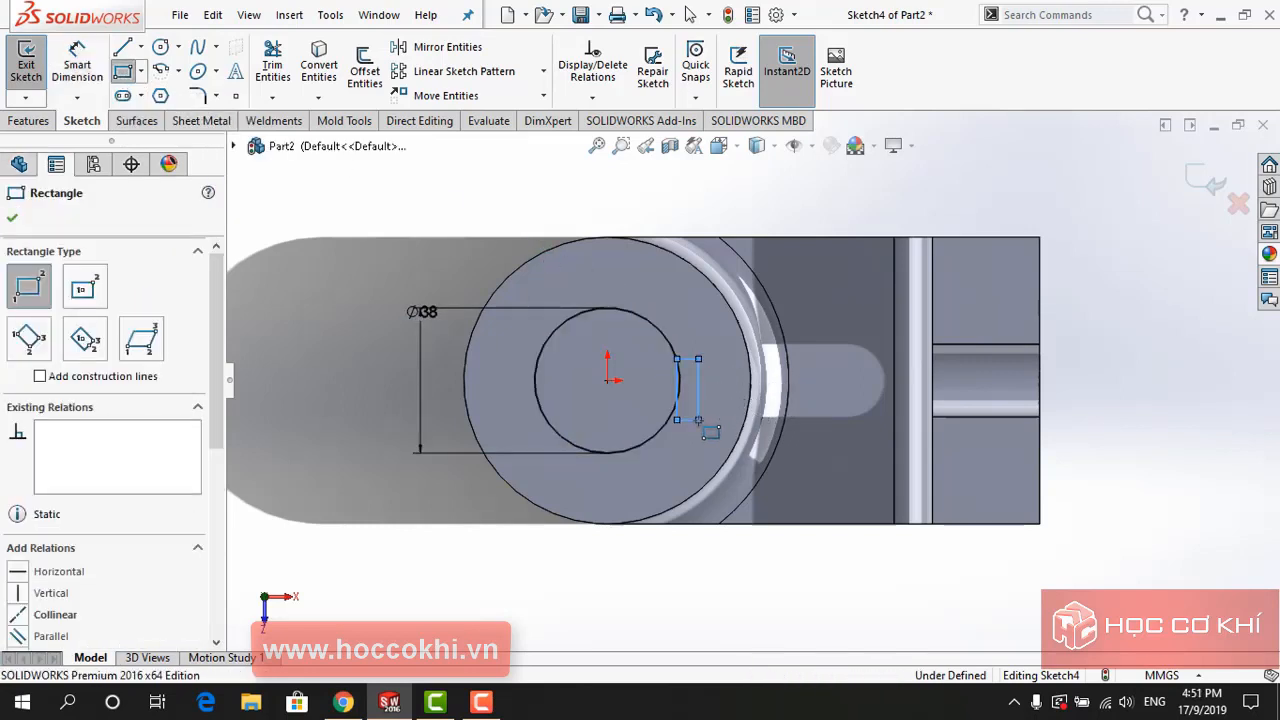
key("Escape")
Make the rectangle's lower inner corner coincident with the 38 mm circle
scroll(689, 426, "down", 6)
left_click(676, 400)
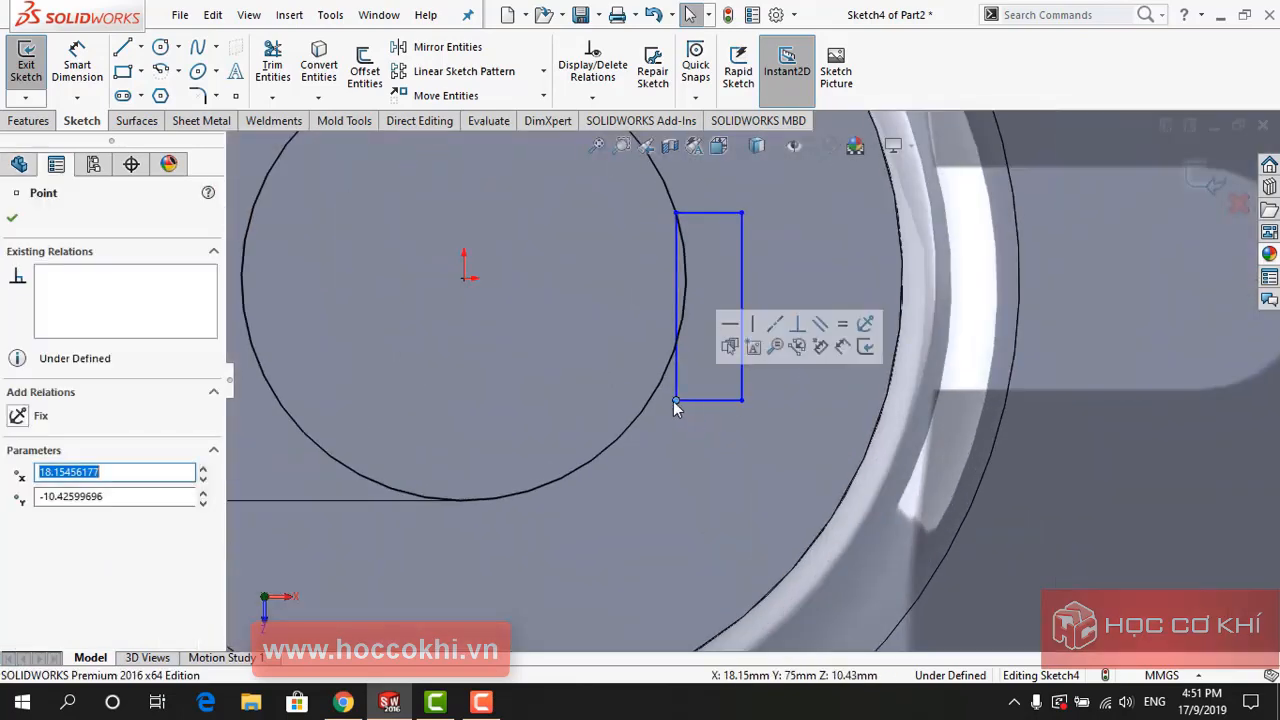
left_click(667, 392, "ctrl")
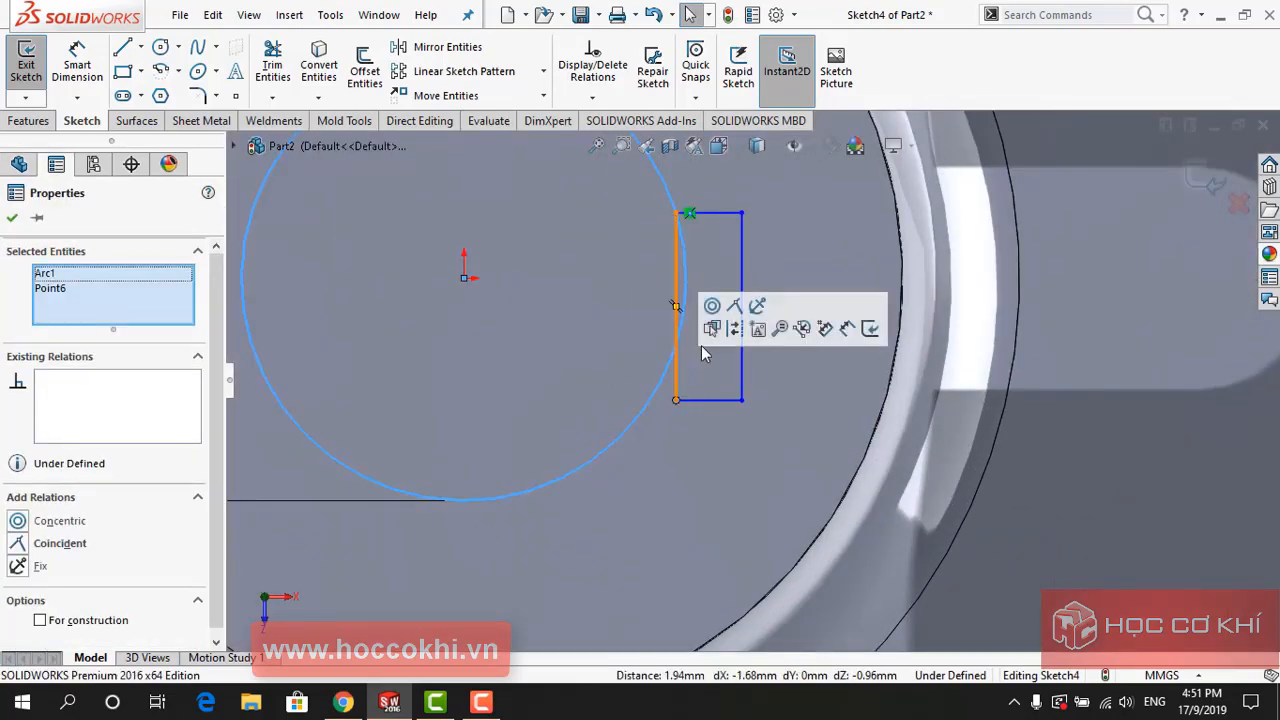
left_click(734, 305)
scroll(725, 480, "up", 6)
key("Escape")
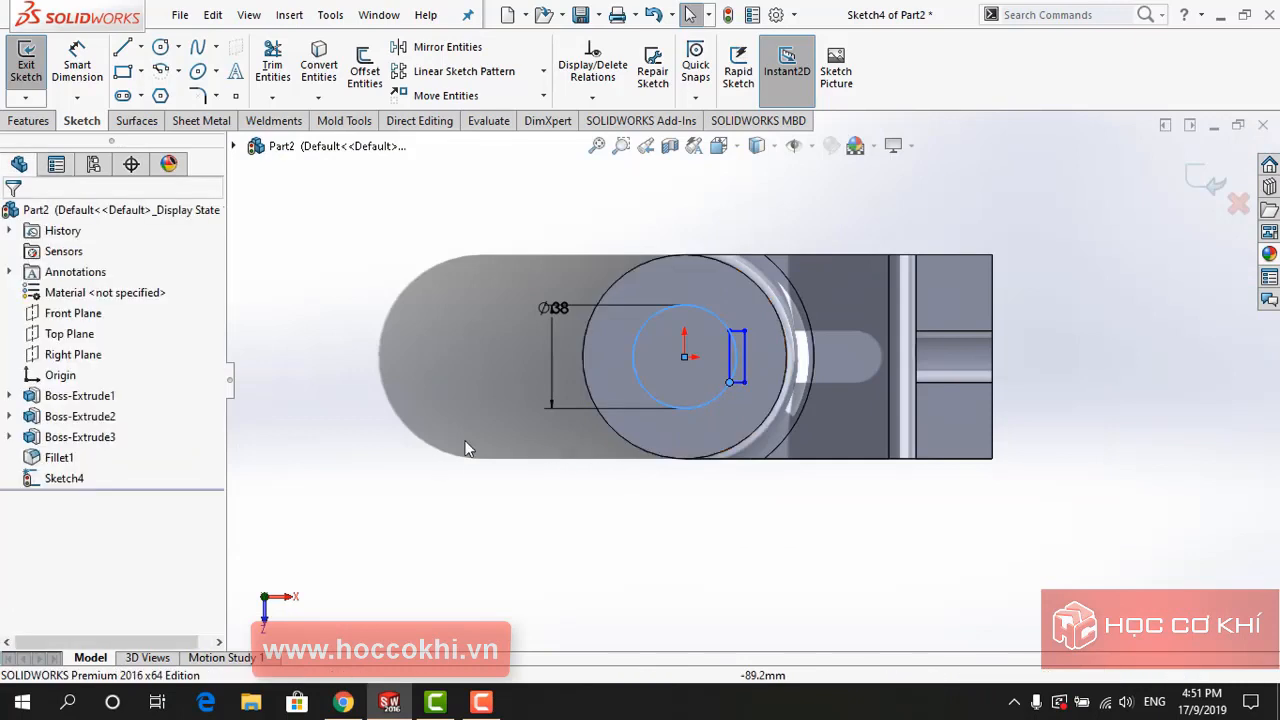
Trim the rectangle's inner vertical side and the circle's arc inside the rectangle to open the keyway into the bore
scroll(746, 298, "down", 4)
left_click(272, 62)
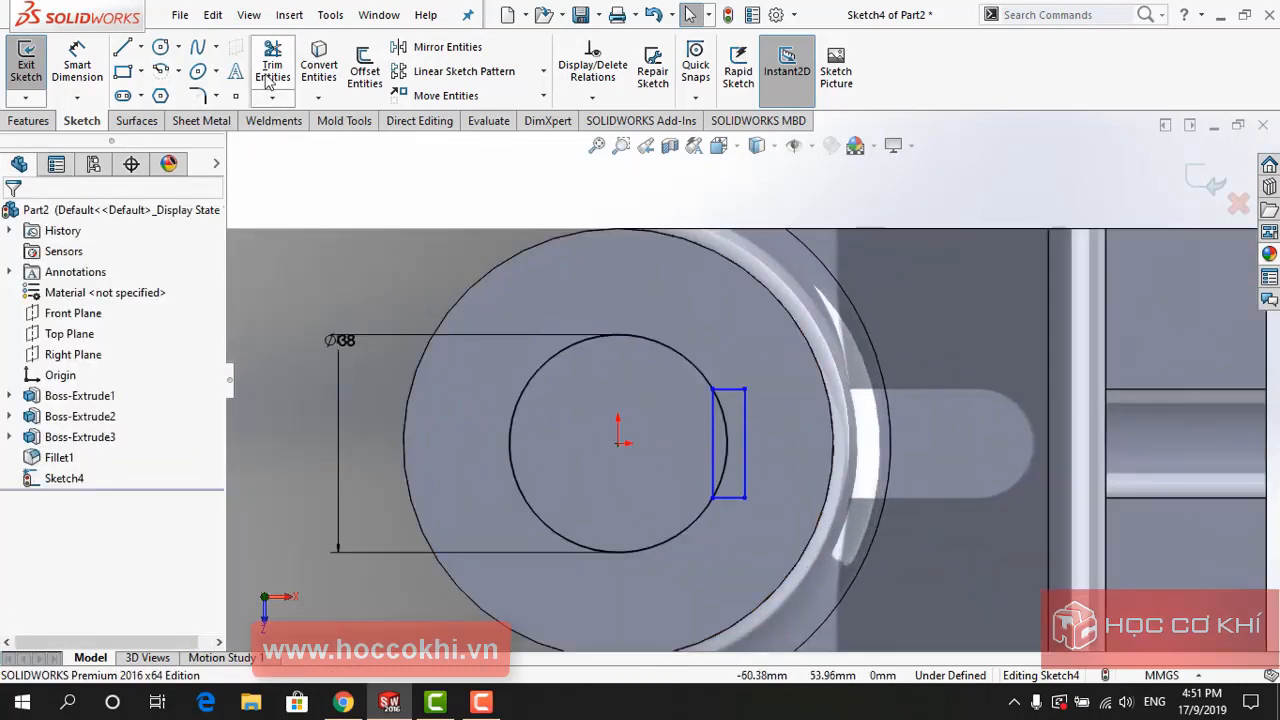
left_click_drag(712, 425, 727, 446)
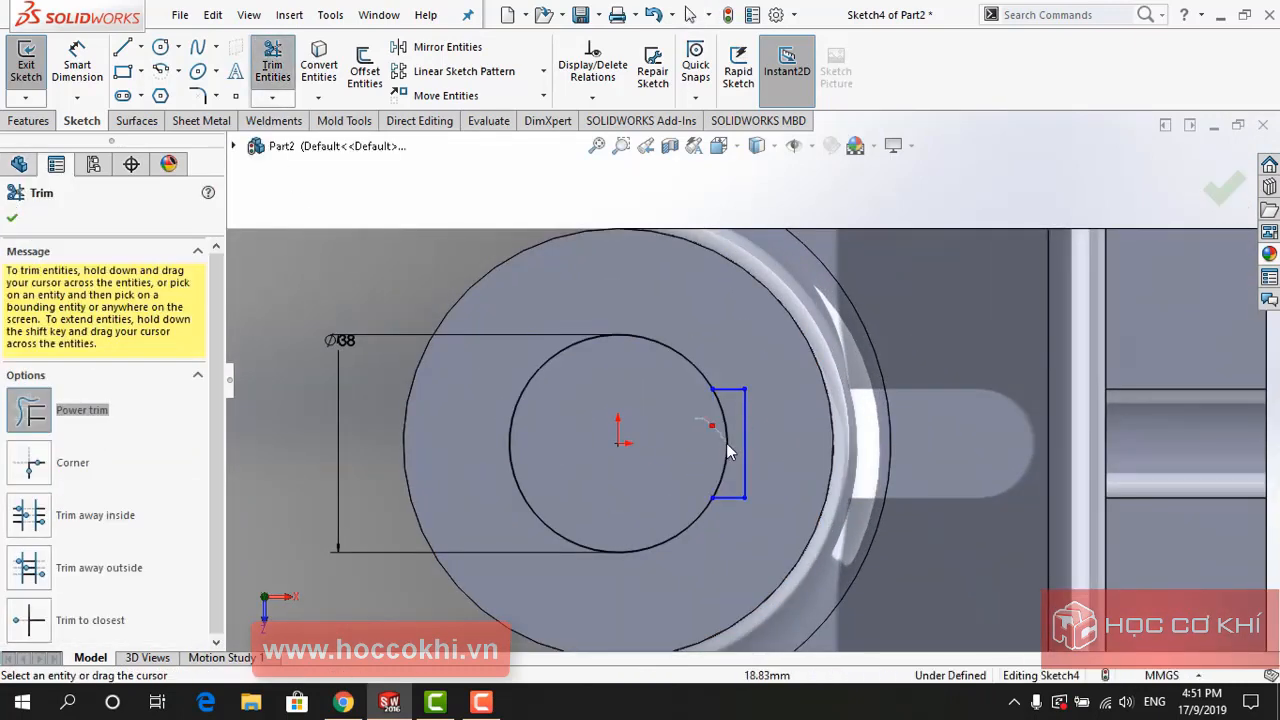
key("Escape")
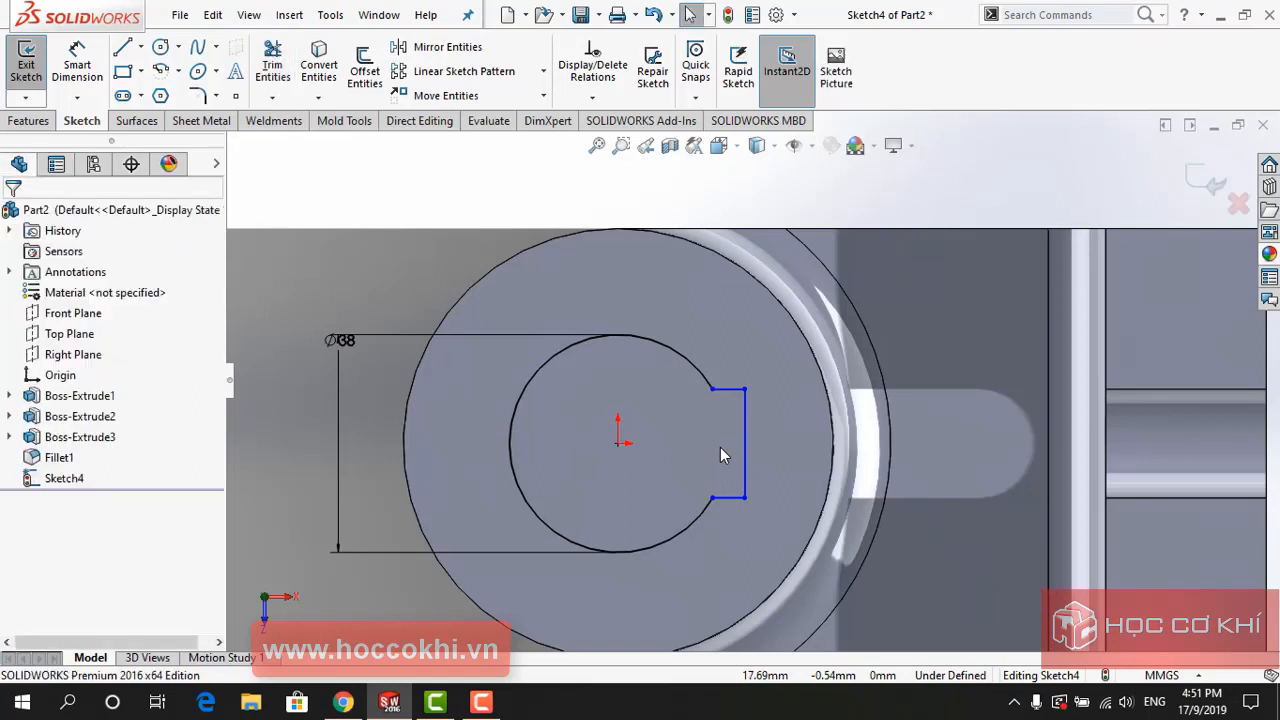
Make the keyway's two horizontal edges equal in length
left_click(736, 398)
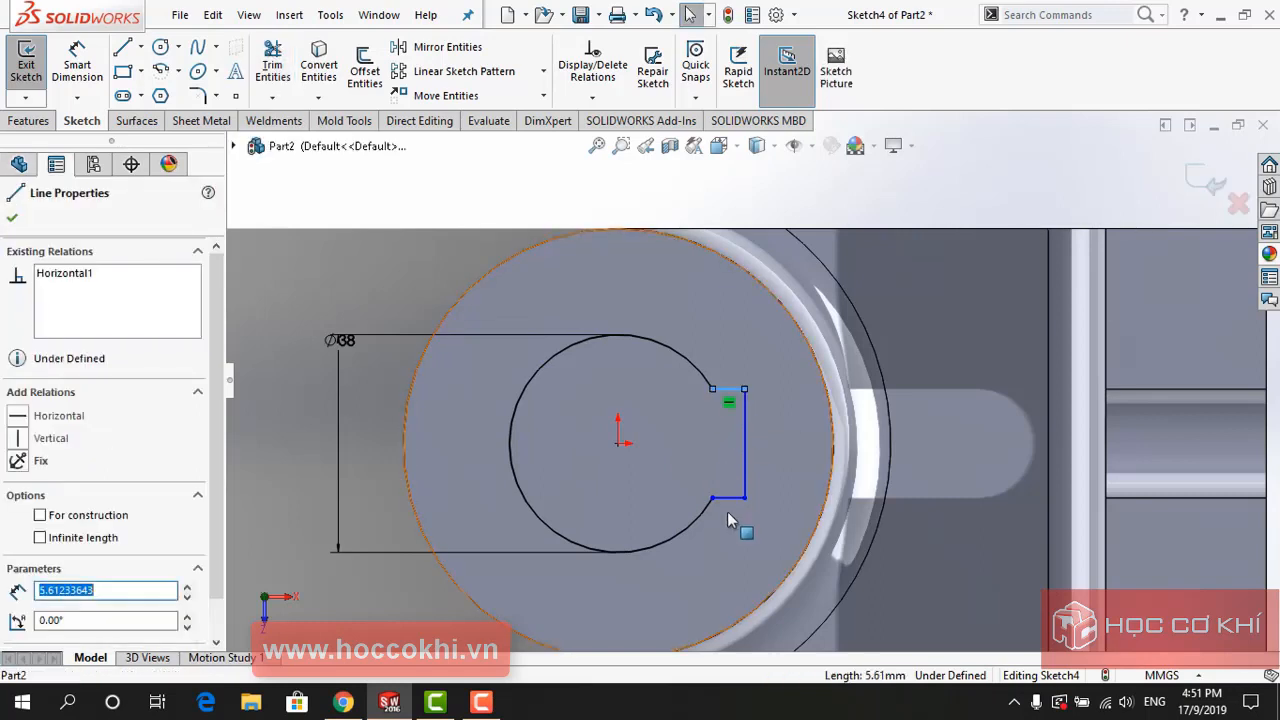
left_click(736, 503, "ctrl")
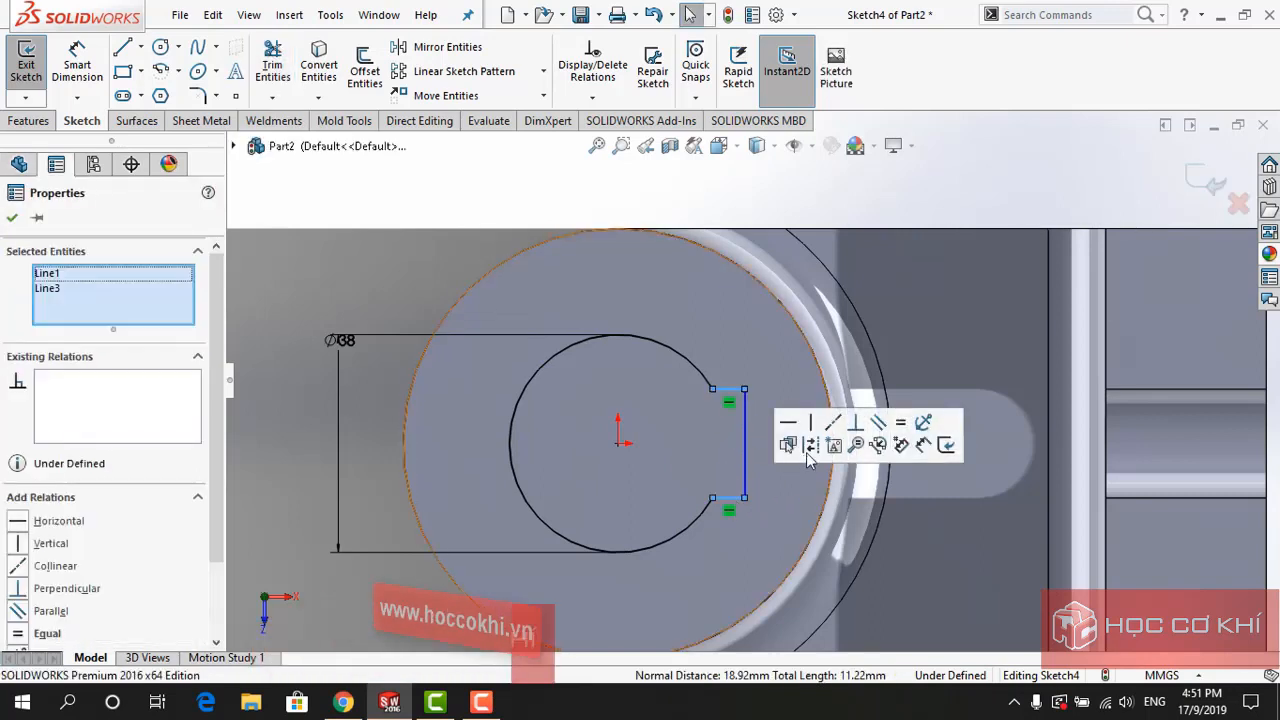
left_click(900, 422)
scroll(709, 544, "up", 2)
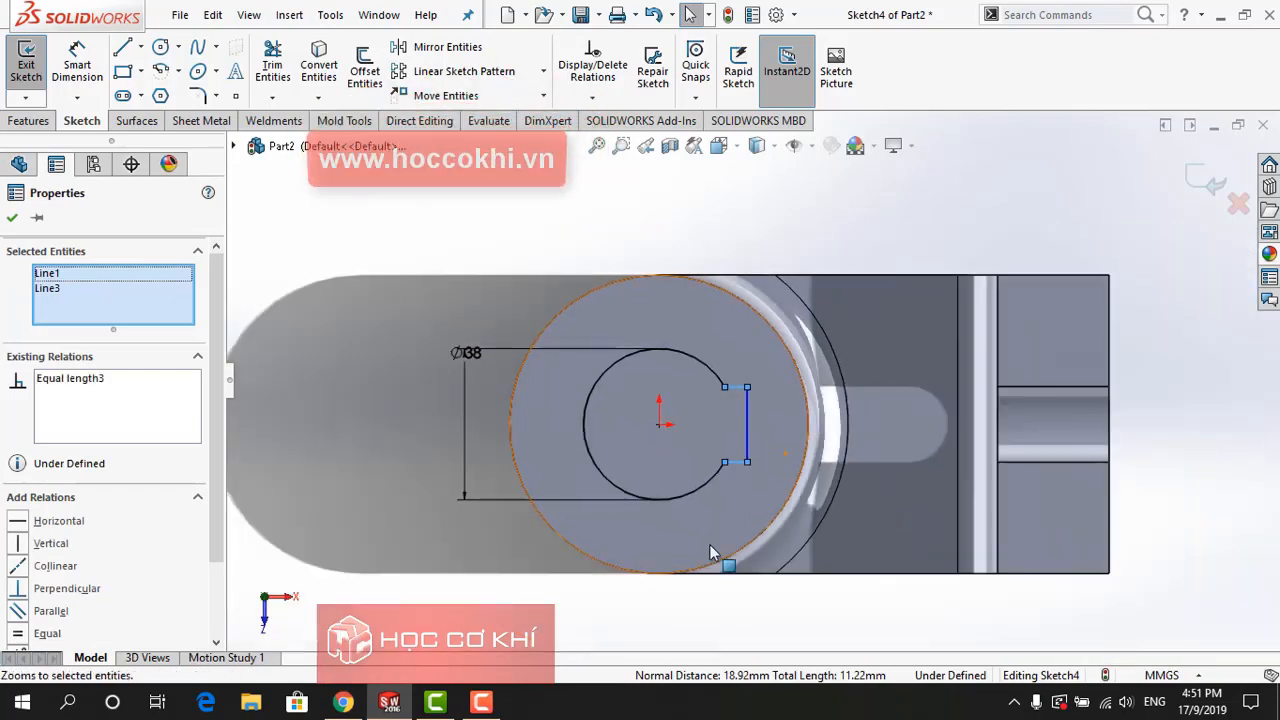
left_click(336, 347)
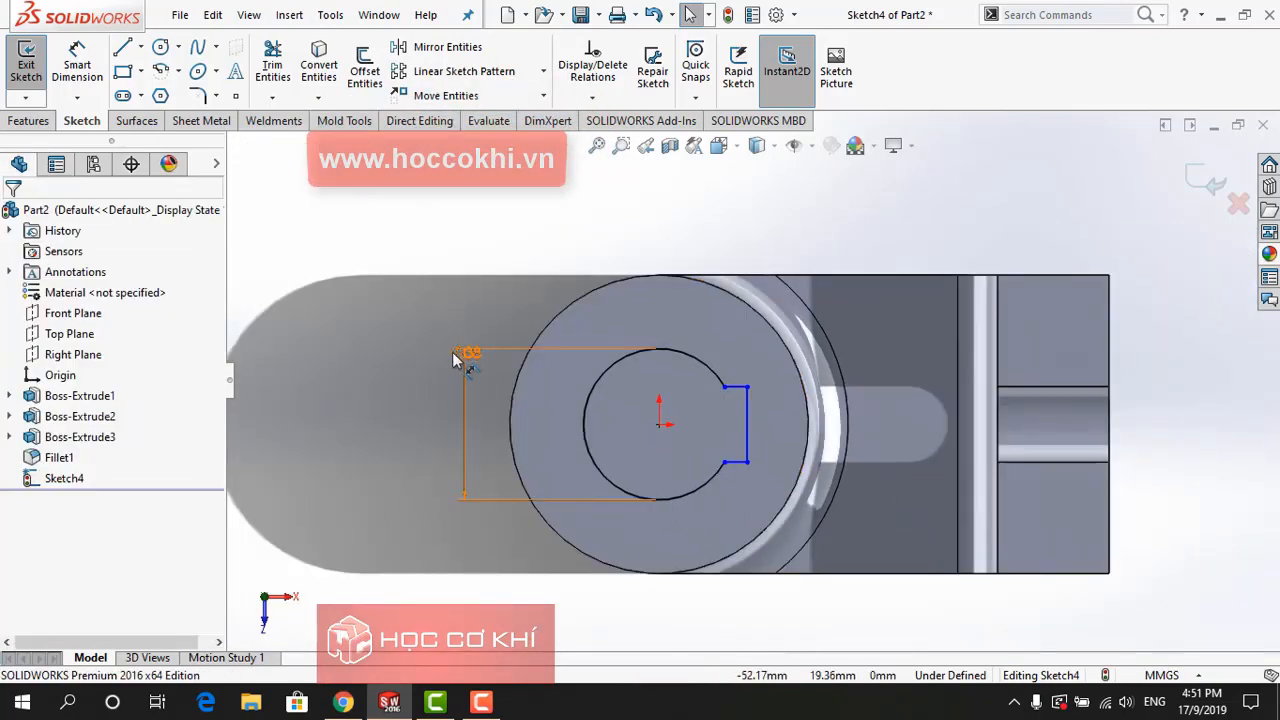
Check the keyway's depth in the reference drawing and dimension from the bore's far side to the keyway's outer edge as 41 mm
key("alt+Tab")
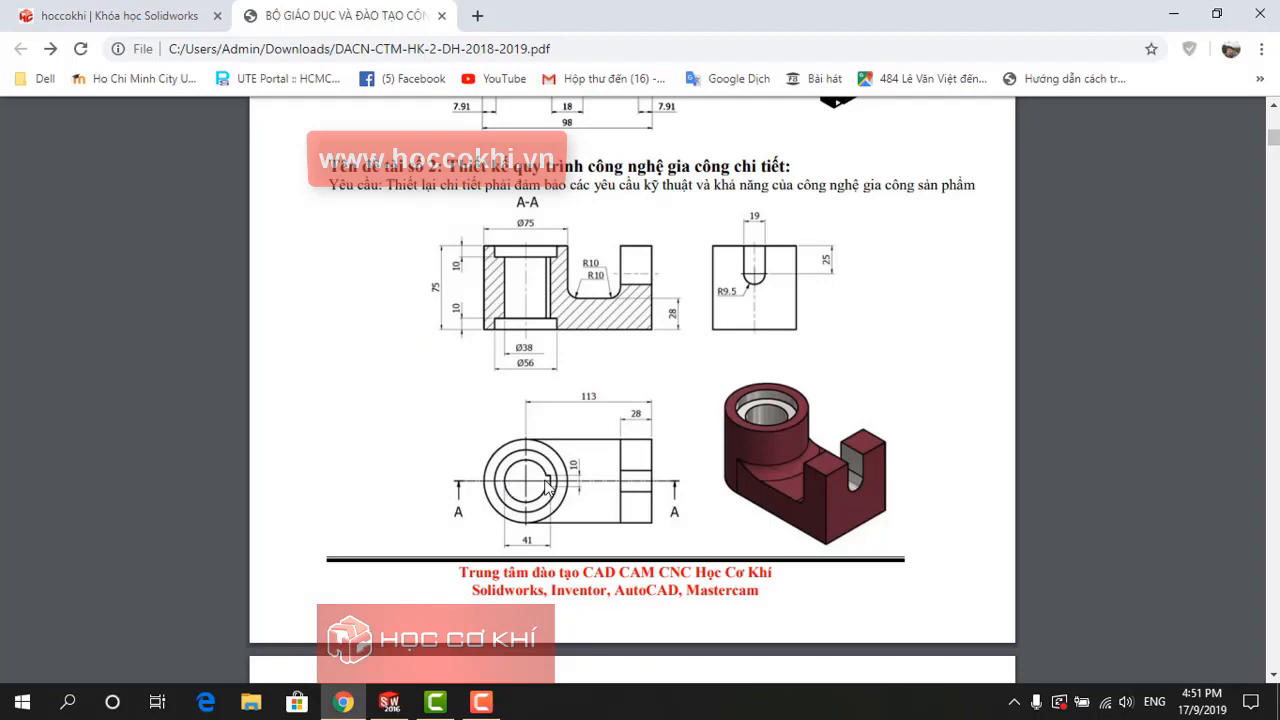
key("alt+Tab")
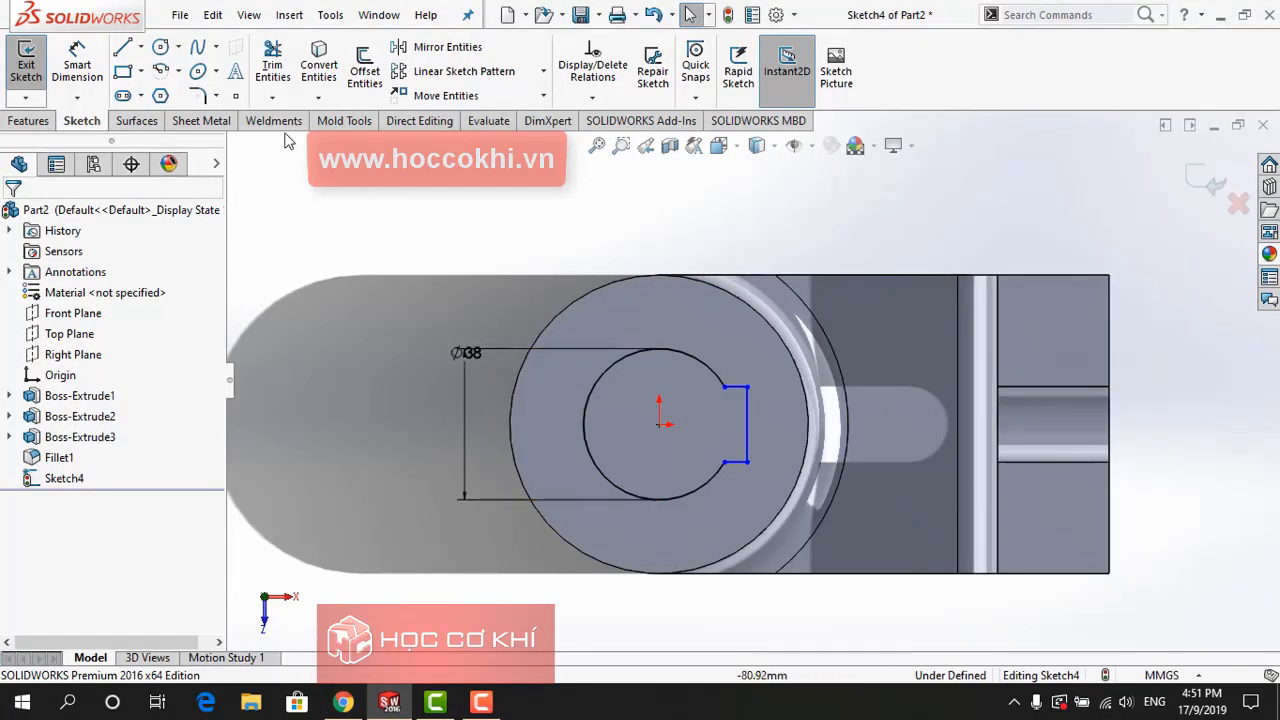
left_click(78, 62)
left_click(585, 425)
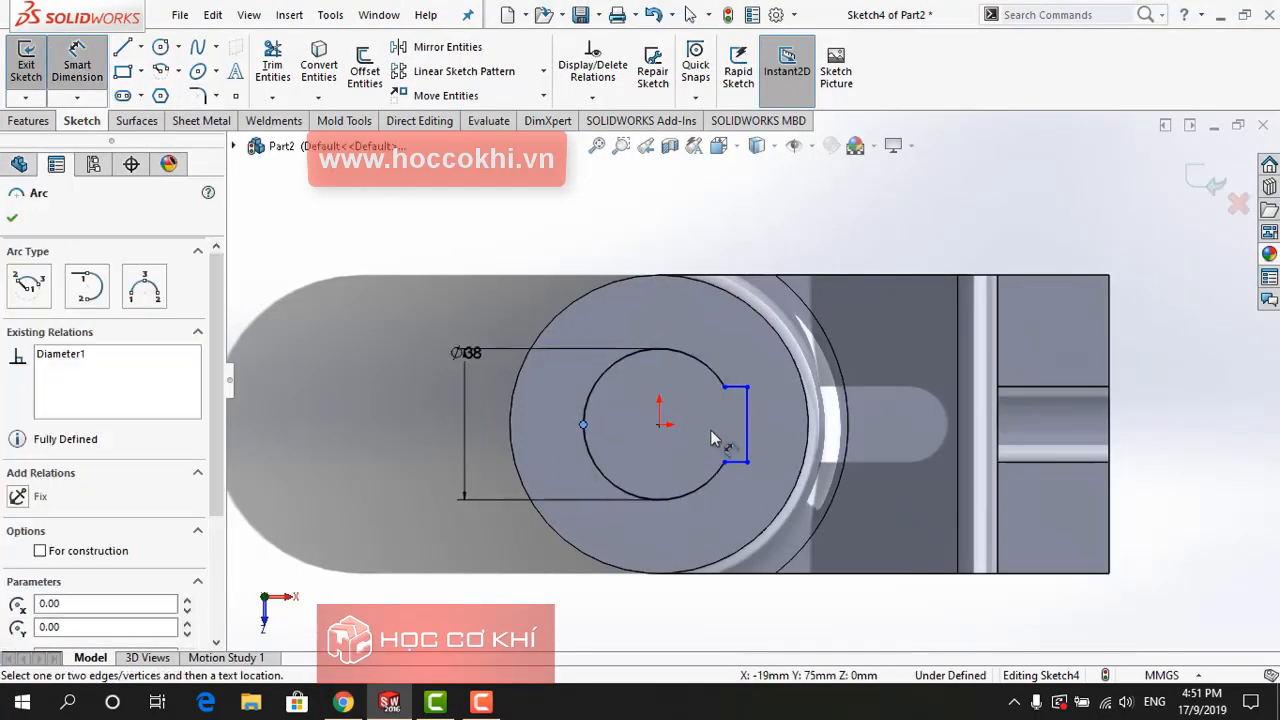
left_click(748, 428)
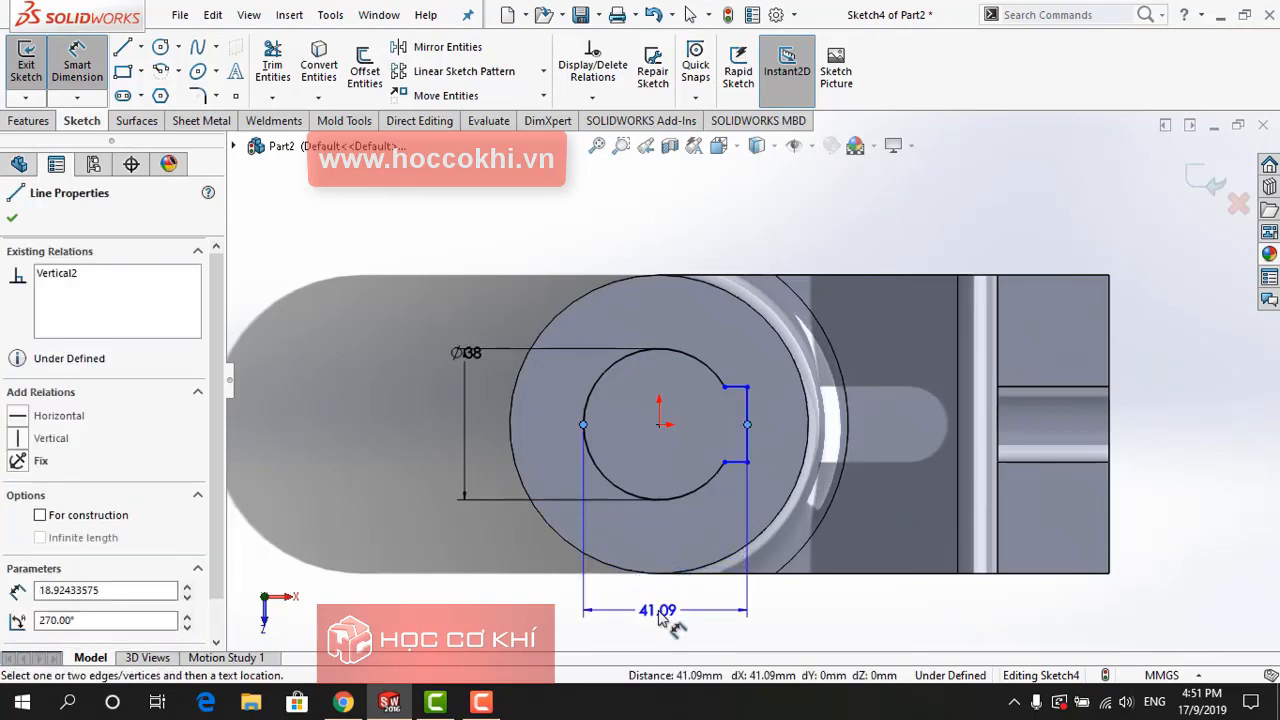
left_click(663, 615)
type("41")
key("Return")
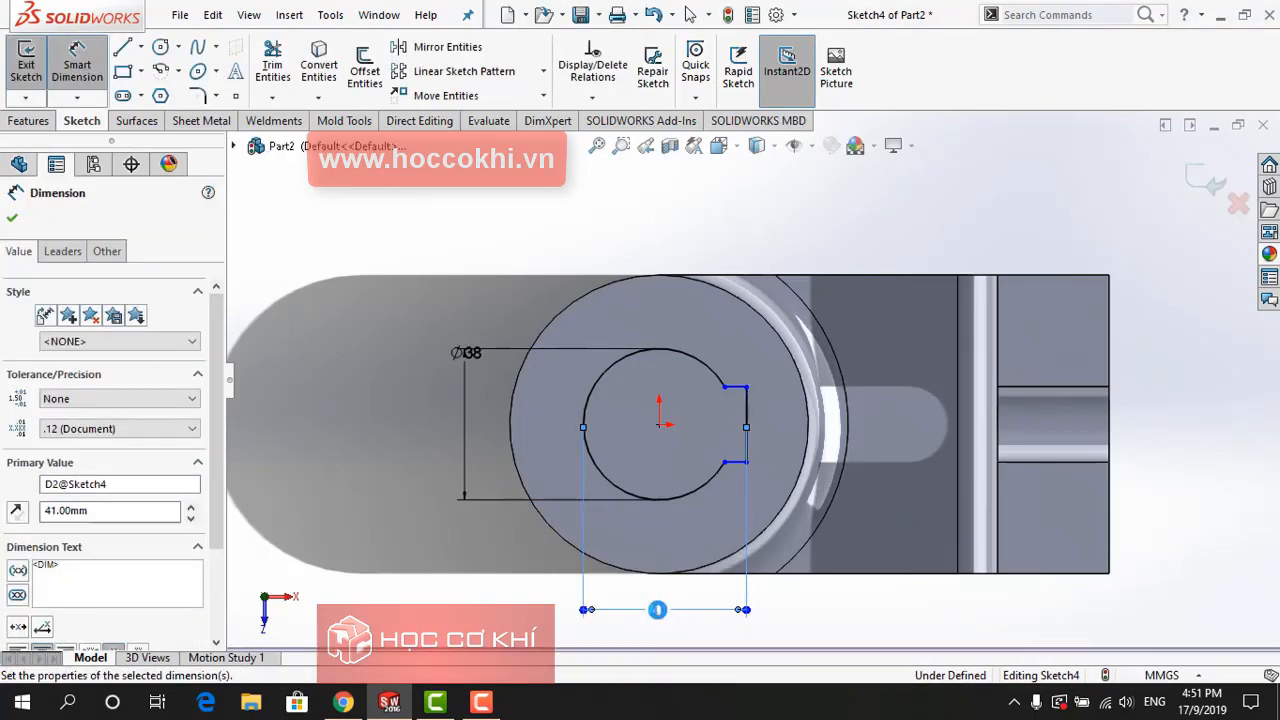
Check the keyway's width in the reference drawing and dimension the keyway's outer vertical edge as 10 mm
key("alt+Tab")
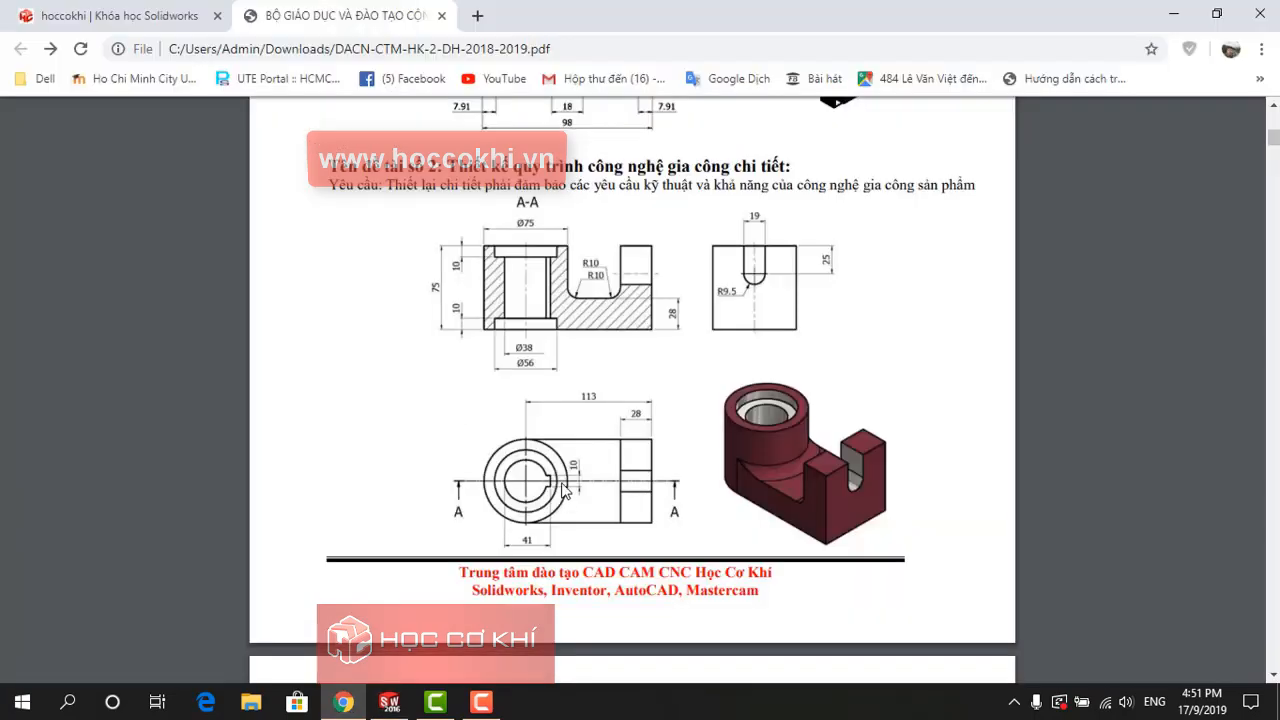
key("alt+Tab")
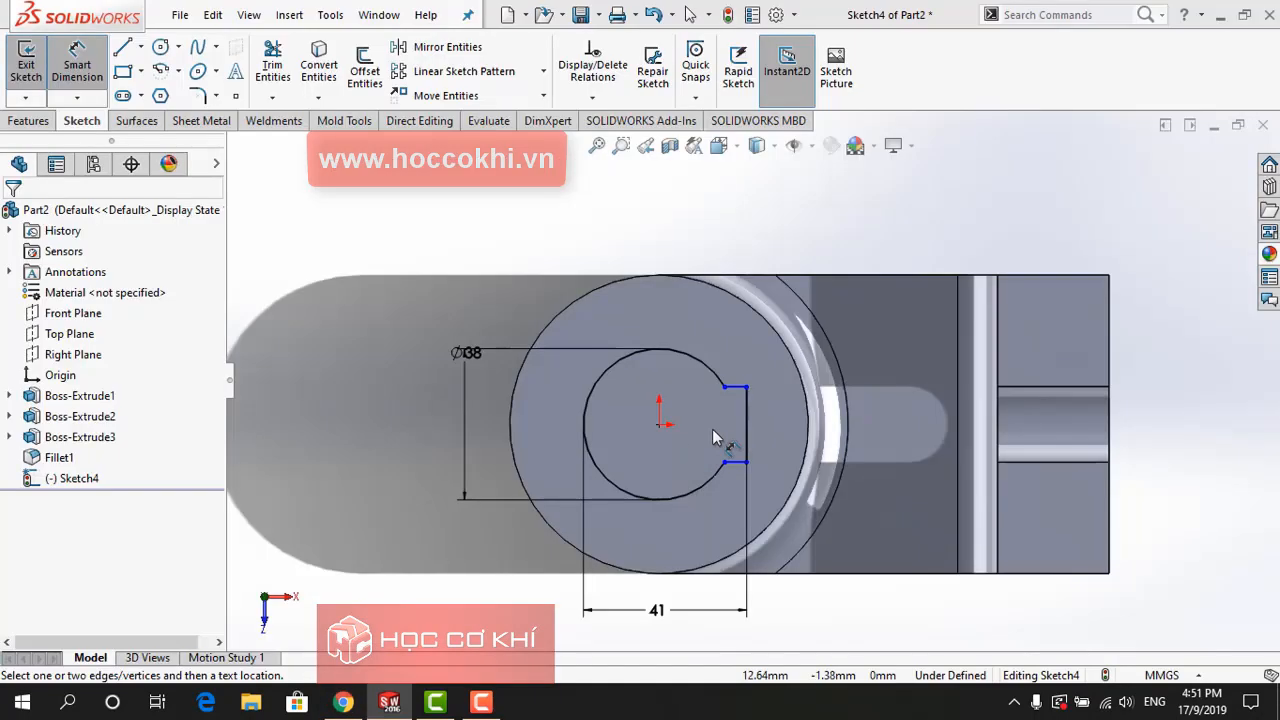
left_click(747, 421)
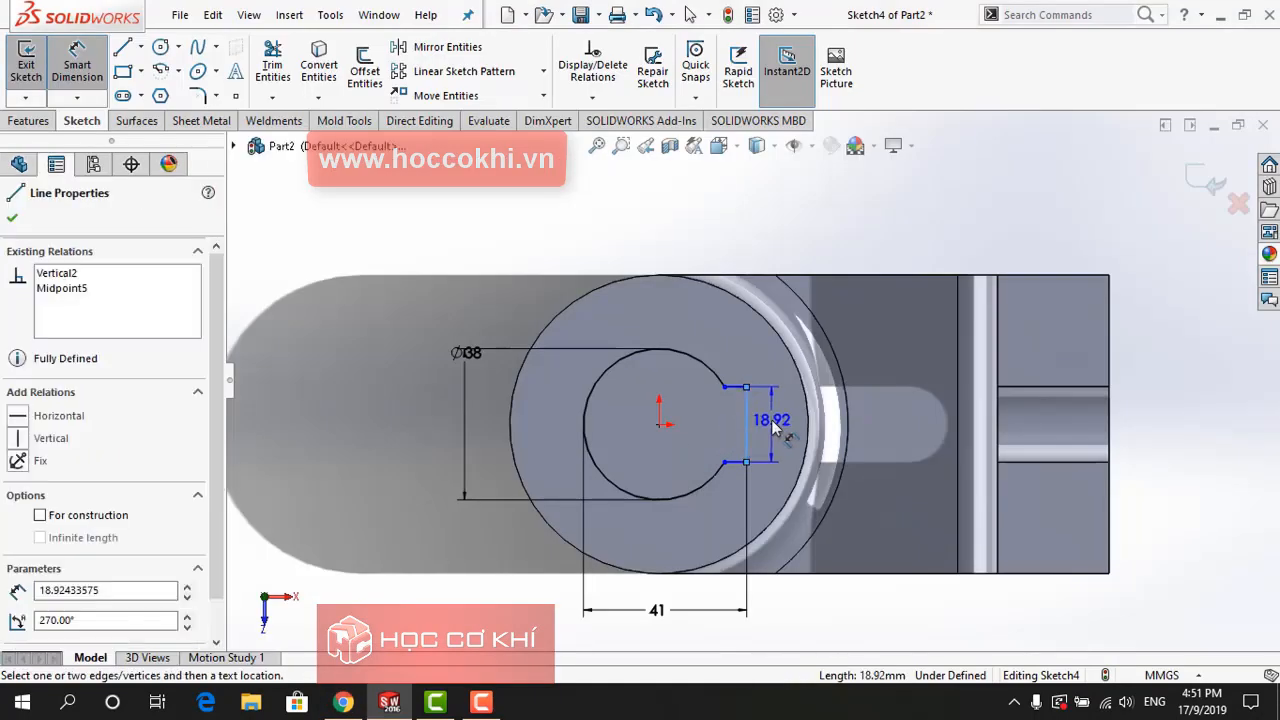
left_click(776, 425)
key("Return")
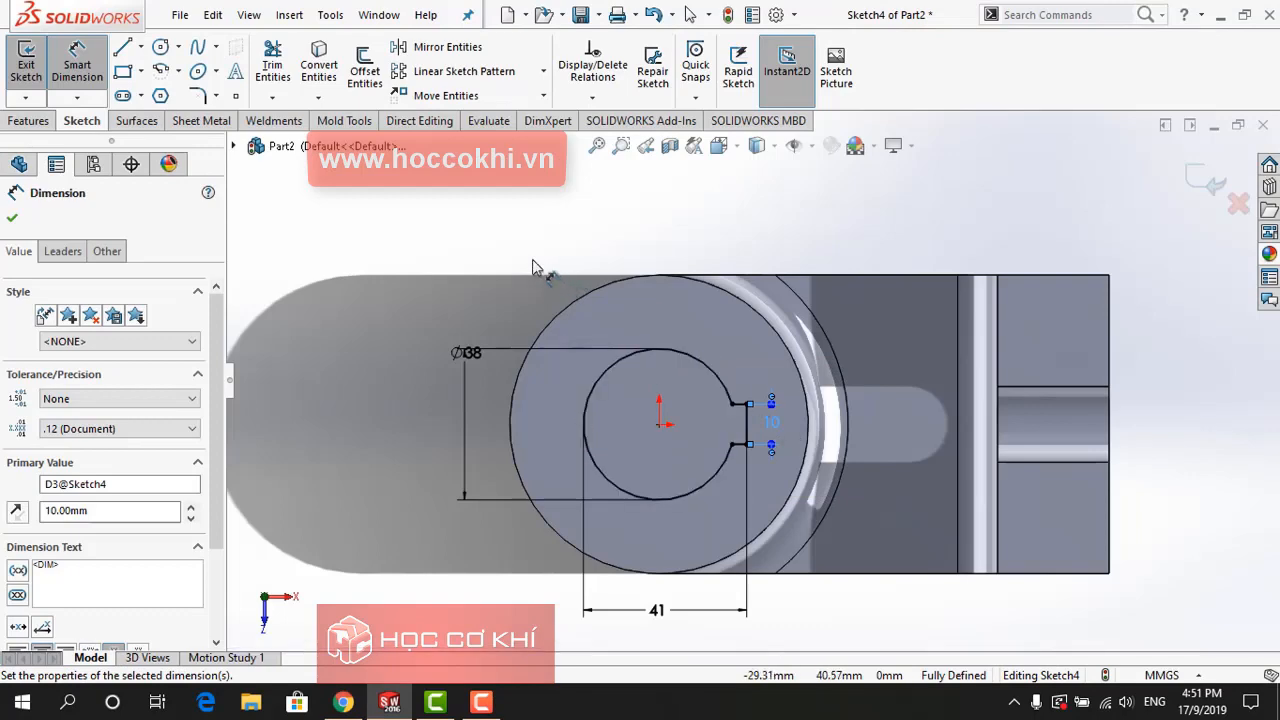
left_click(520, 255)
Cut the keyed bore profile through the entire cylinder with an Extruded Cut set to Through All
left_click(30, 121)
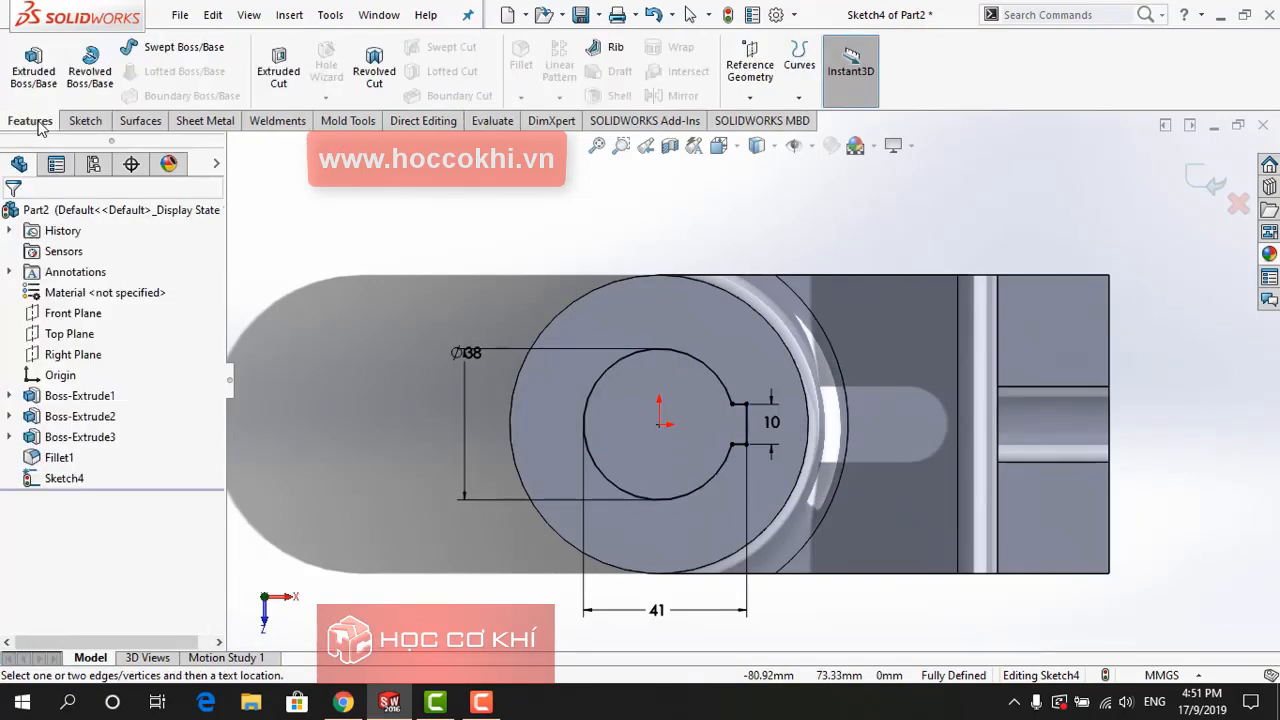
left_click(272, 66)
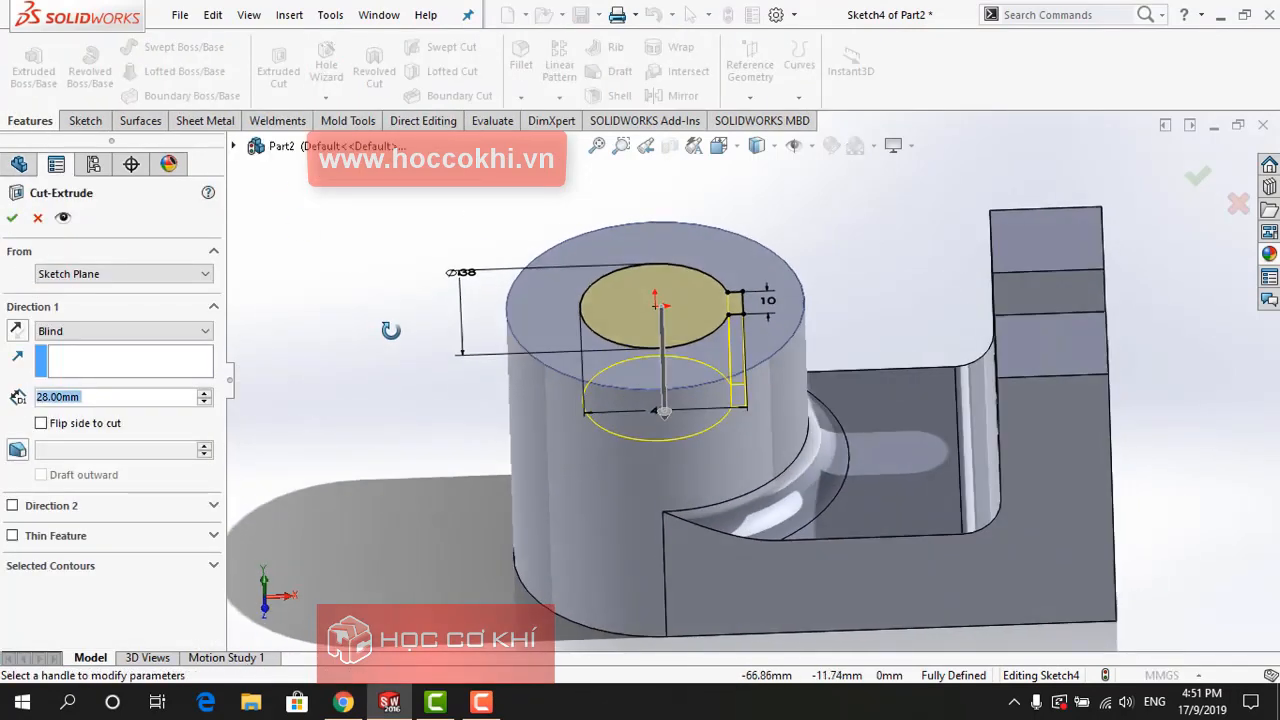
left_click(96, 330)
left_click(86, 356)
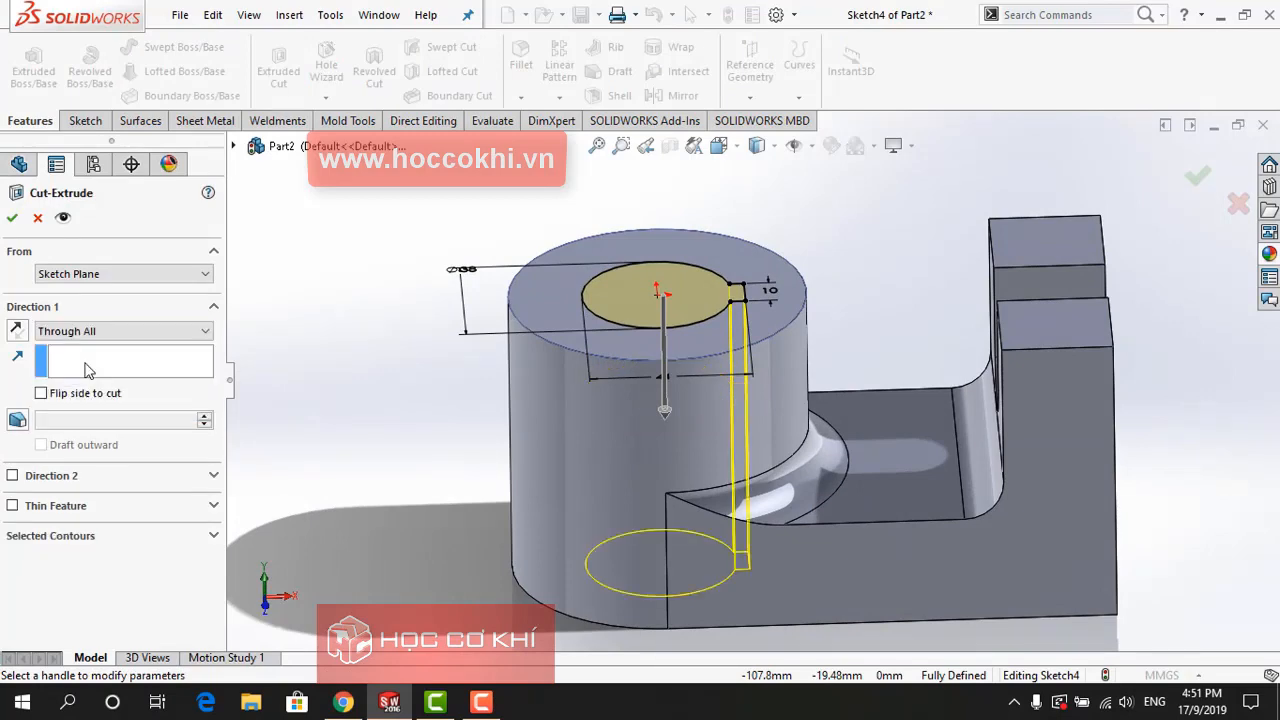
left_click(15, 220)
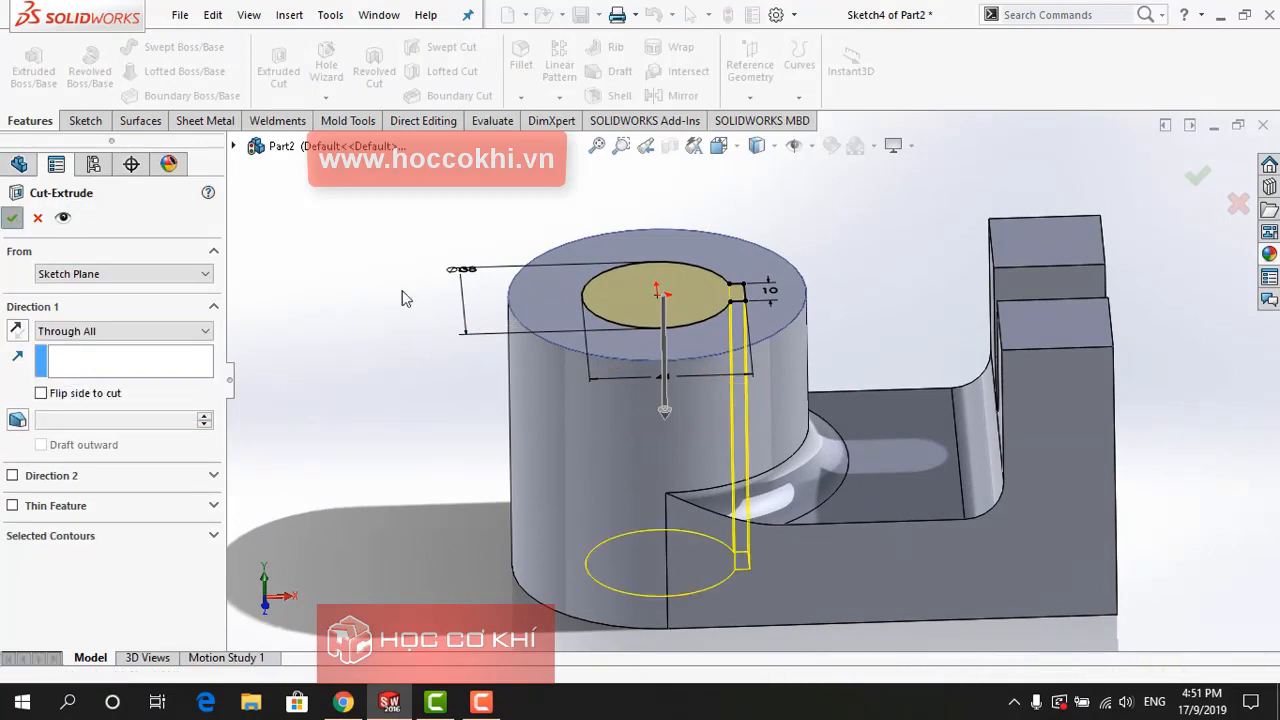
Check the counterbore in the reference drawing and sketch a circle about 53 mm in diameter, centred on the origin, on the cylinder's top face
mouse_move(394, 316)
middle_mouse_down()
mouse_move(394, 477)
mouse_move(418, 436)
middle_mouse_up()
key("alt+Tab")
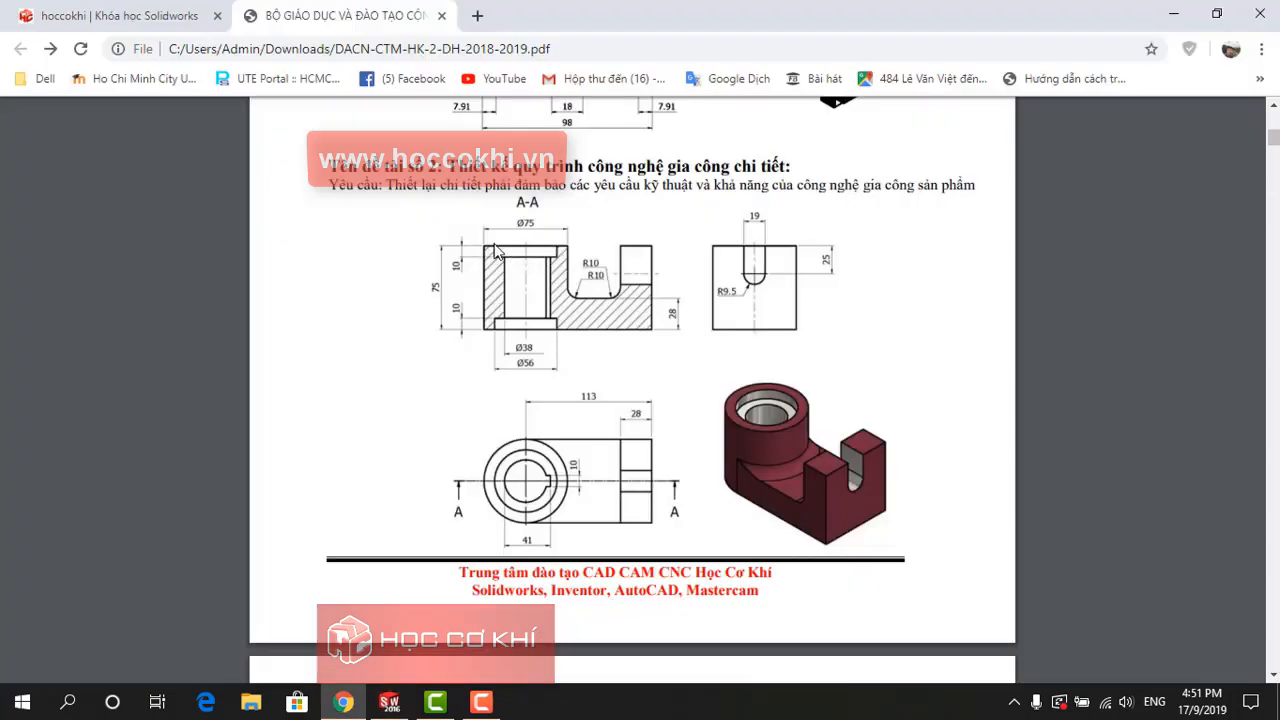
key("alt+Tab")
key("alt+Tab")
key("alt+Tab")
left_click(605, 414)
left_click(652, 333)
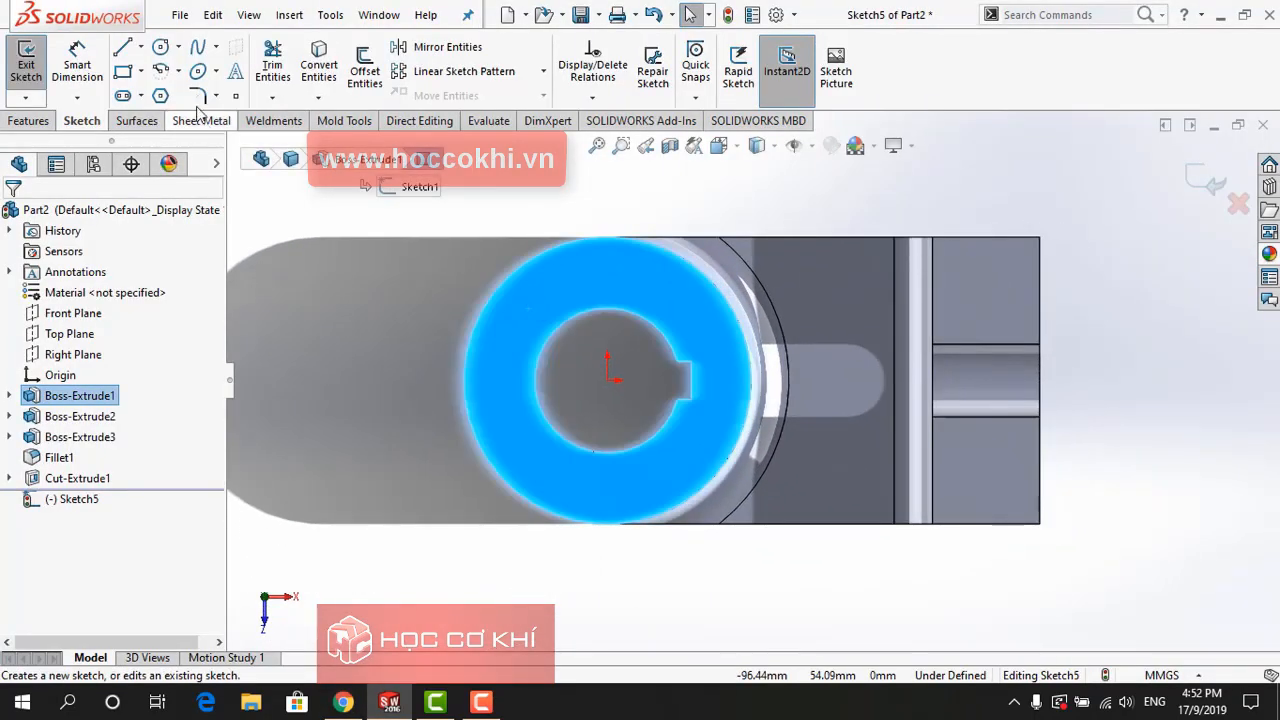
left_click(160, 50)
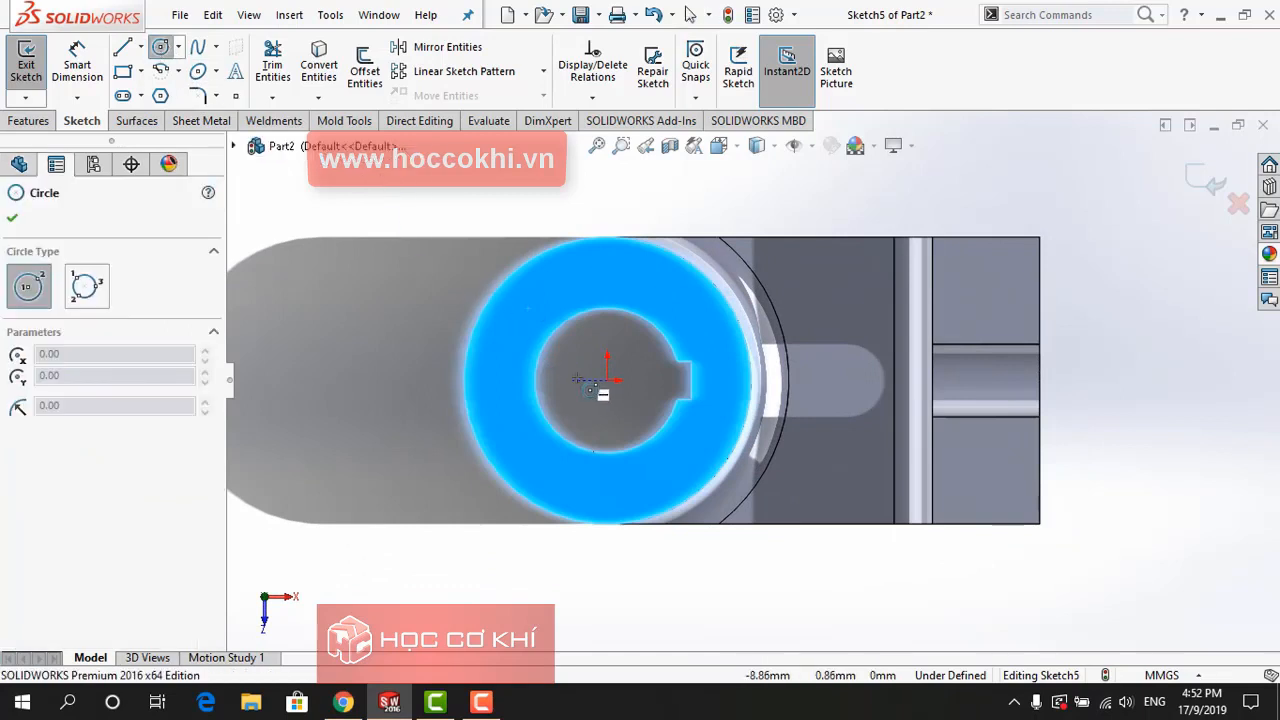
left_click(607, 380)
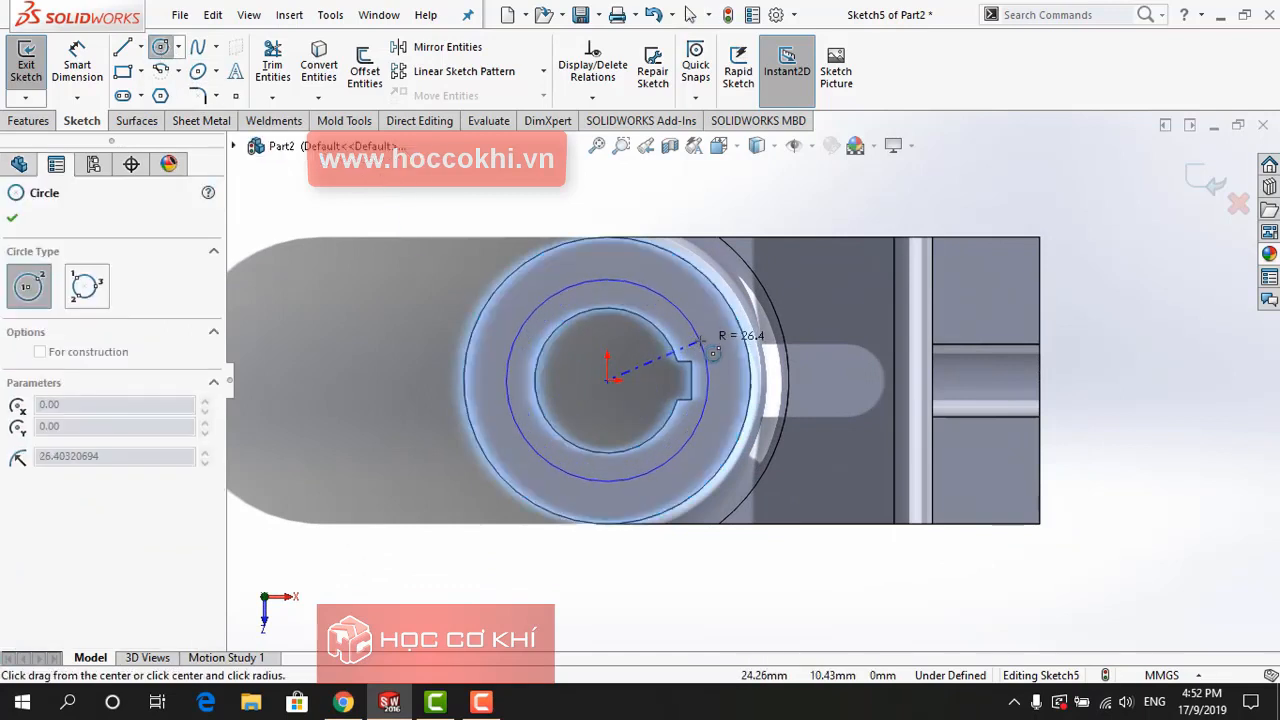
left_click(698, 336)
key("Escape")
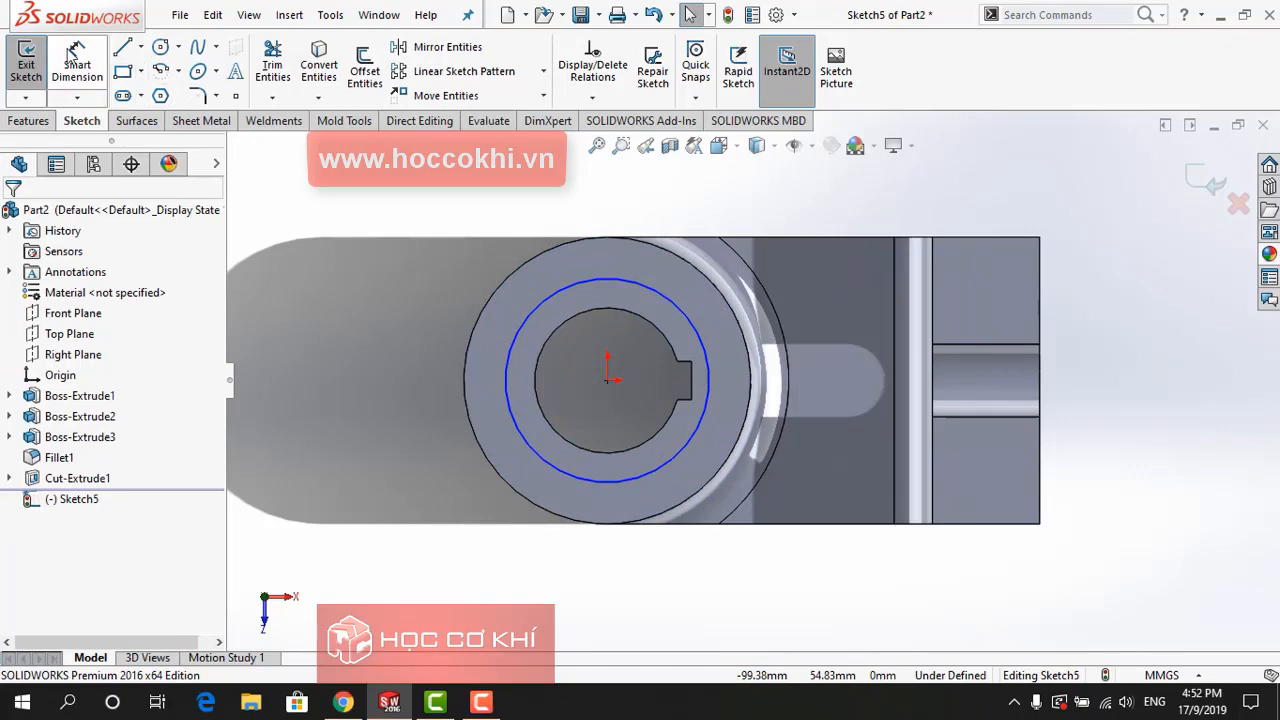
Dimension the circle on the cylinder's top face to a diameter of 56 mm
left_click(77, 64)
left_click(548, 306)
left_click(450, 252)
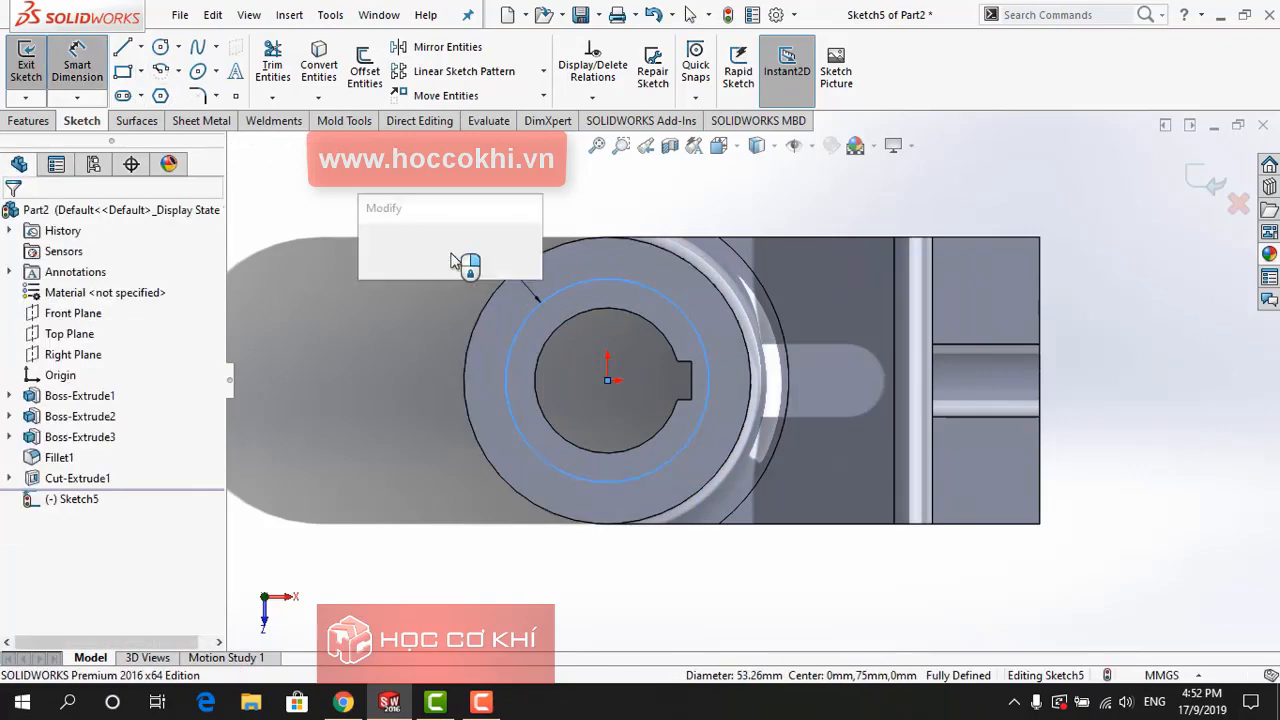
type("56")
key("Return")
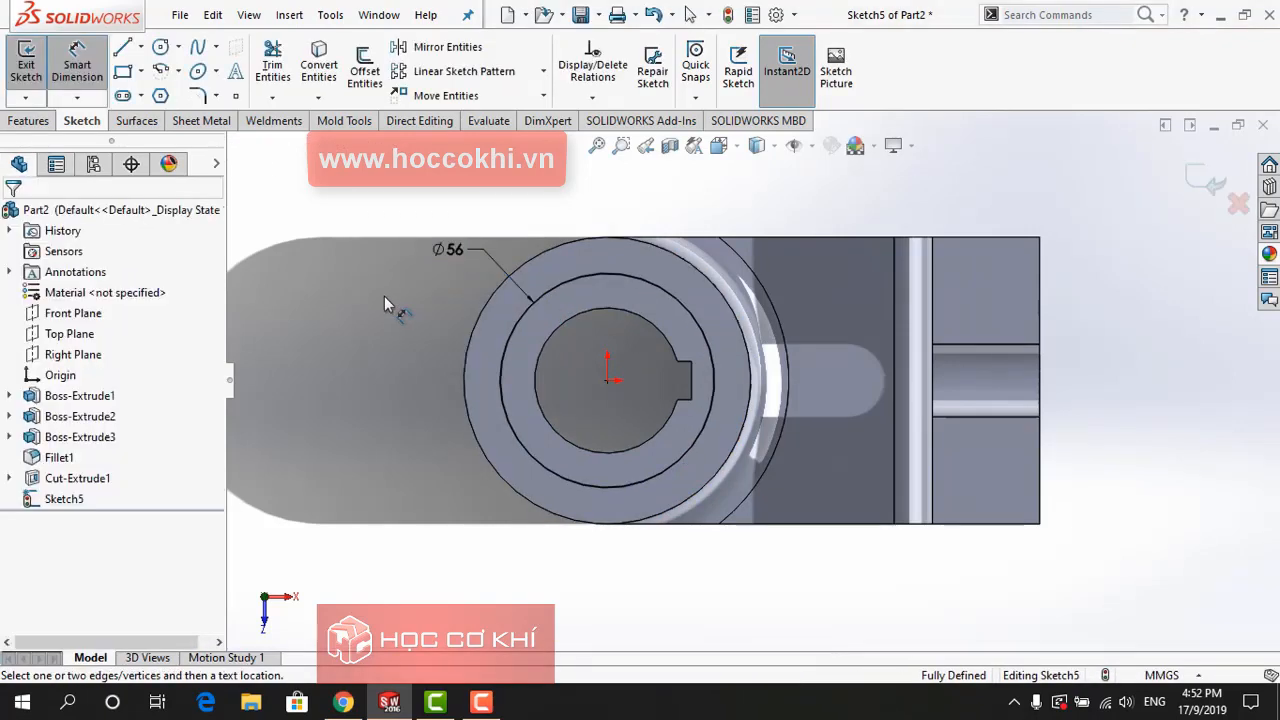
Cut the 56 mm circle into the cylinder's top face as a Blind Extruded Cut 10 mm deep
left_click(31, 122)
left_click(280, 74)
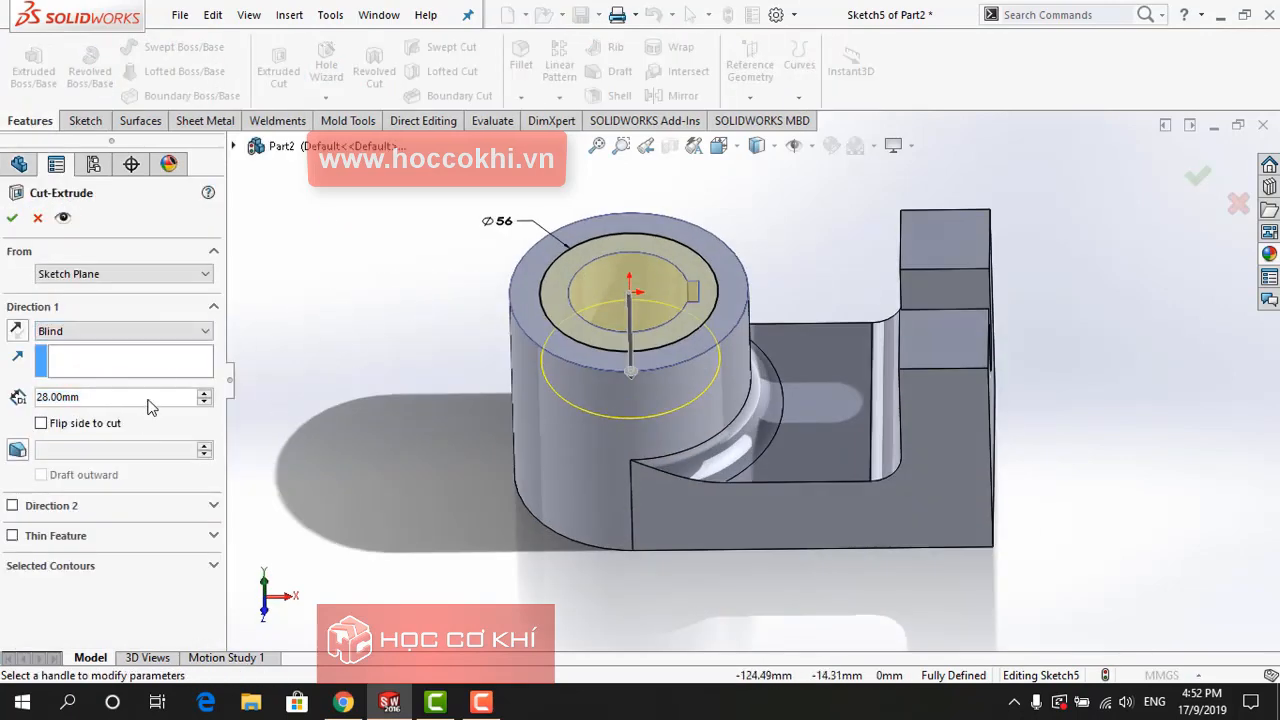
type("10")
key("Return")
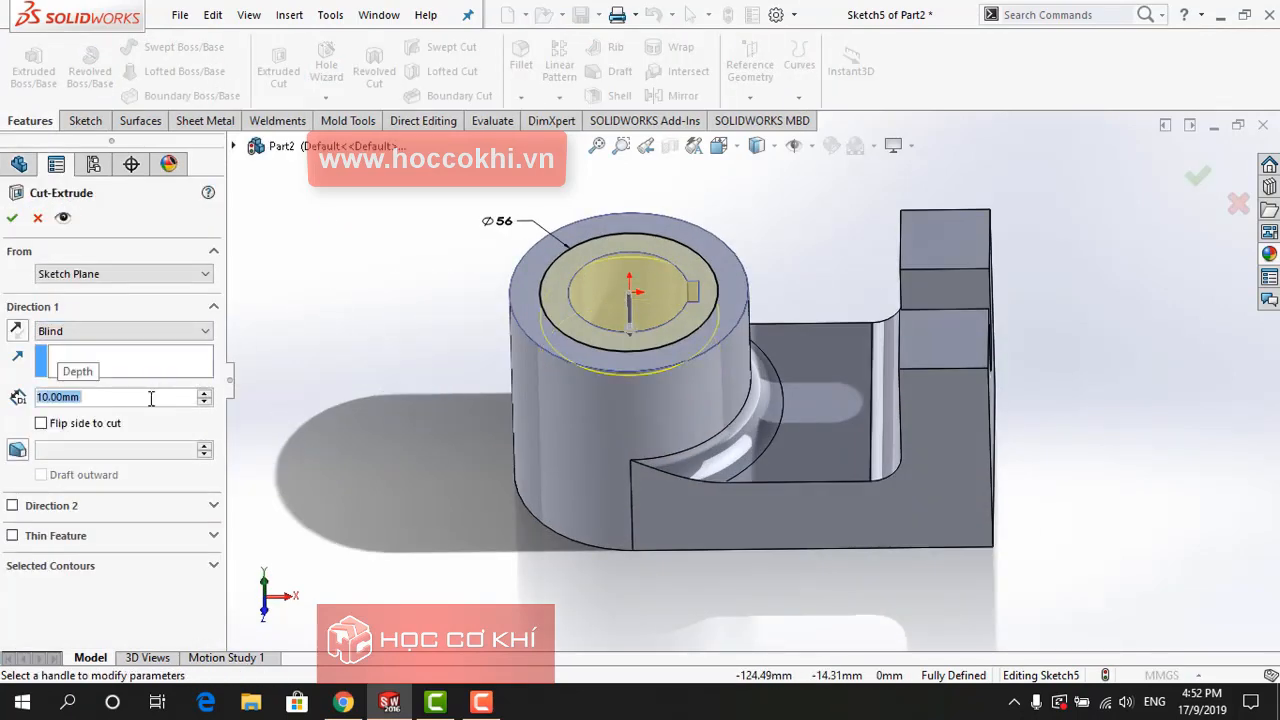
left_click(11, 219)
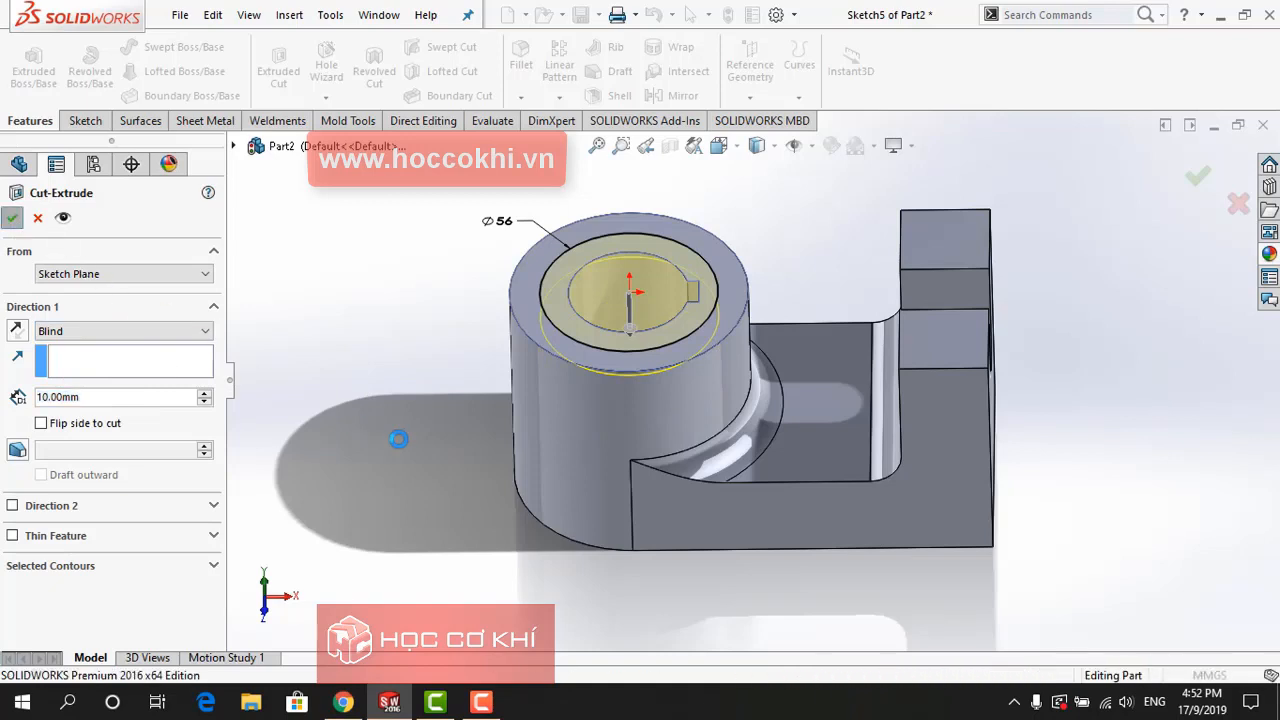
Start a sketch on the part's underside and draw a circle about 56 mm in diameter centred on the origin
middle_click_drag(441, 579, 550, 468)
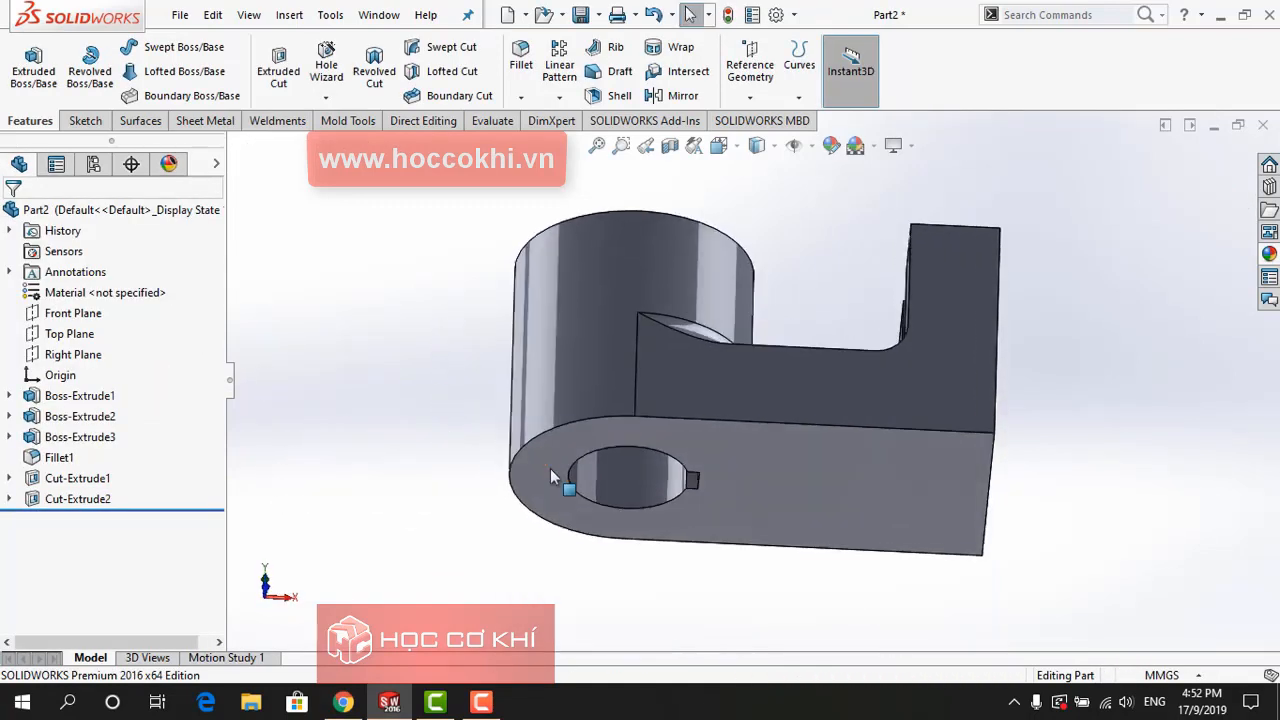
left_click(551, 470)
left_click(624, 414)
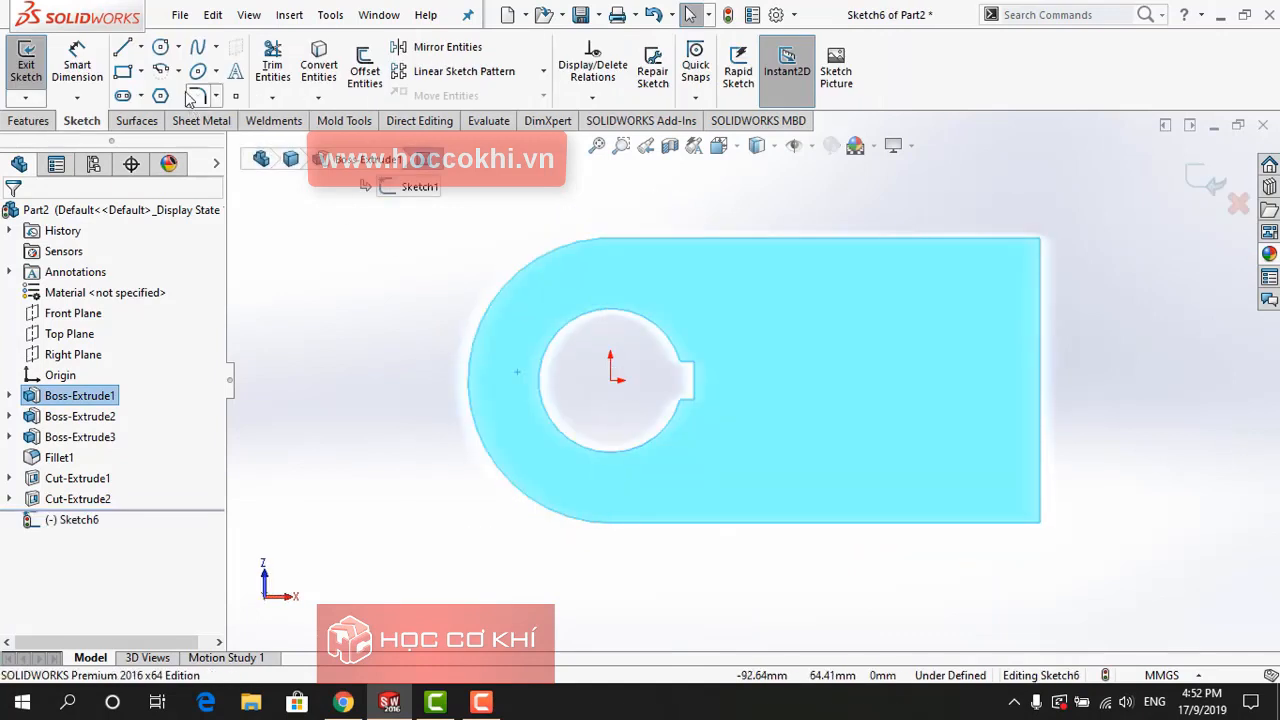
left_click(161, 48)
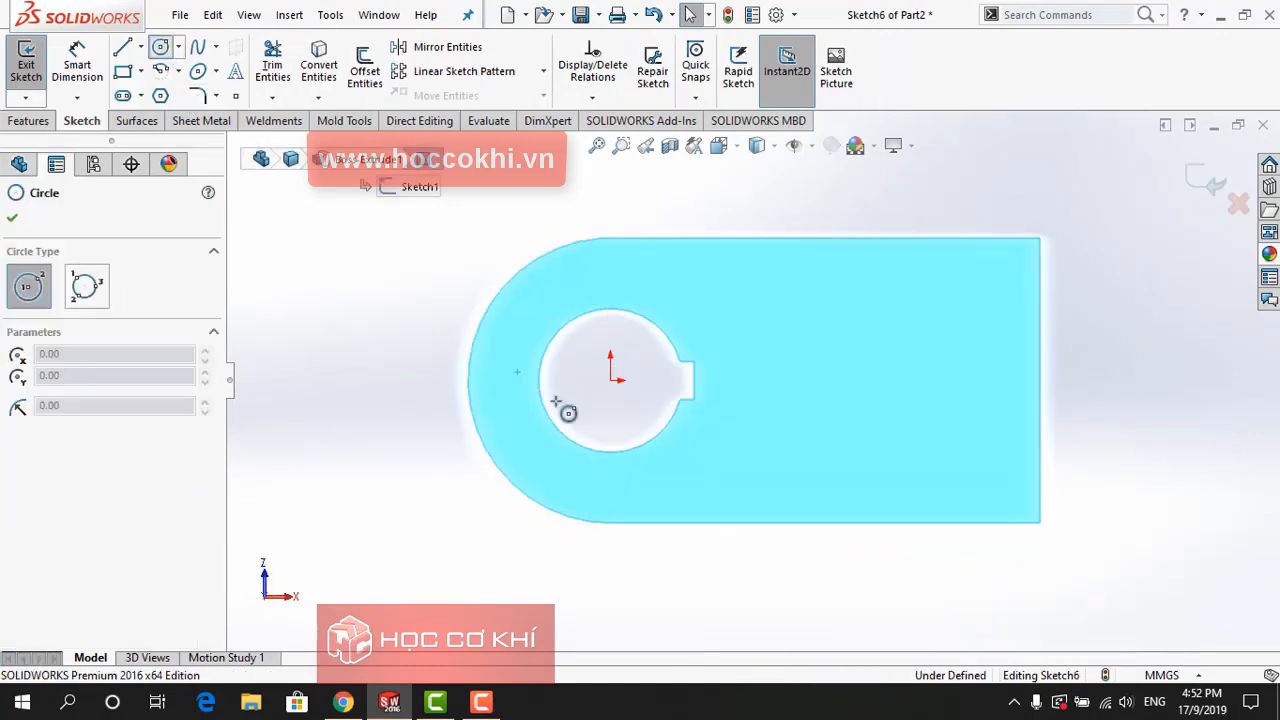
left_click(611, 381)
left_click(718, 372)
key("Escape")
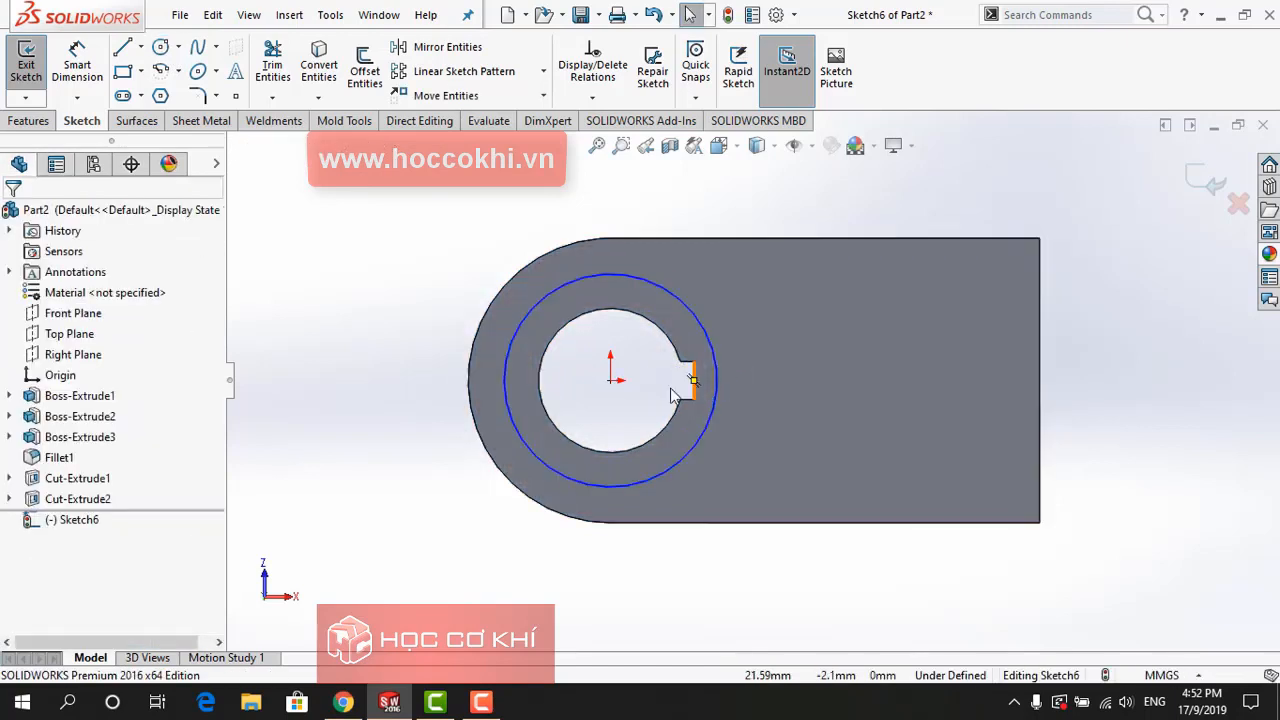
Dimension the circle on the underside to a diameter of exactly 56 mm
left_click(80, 62)
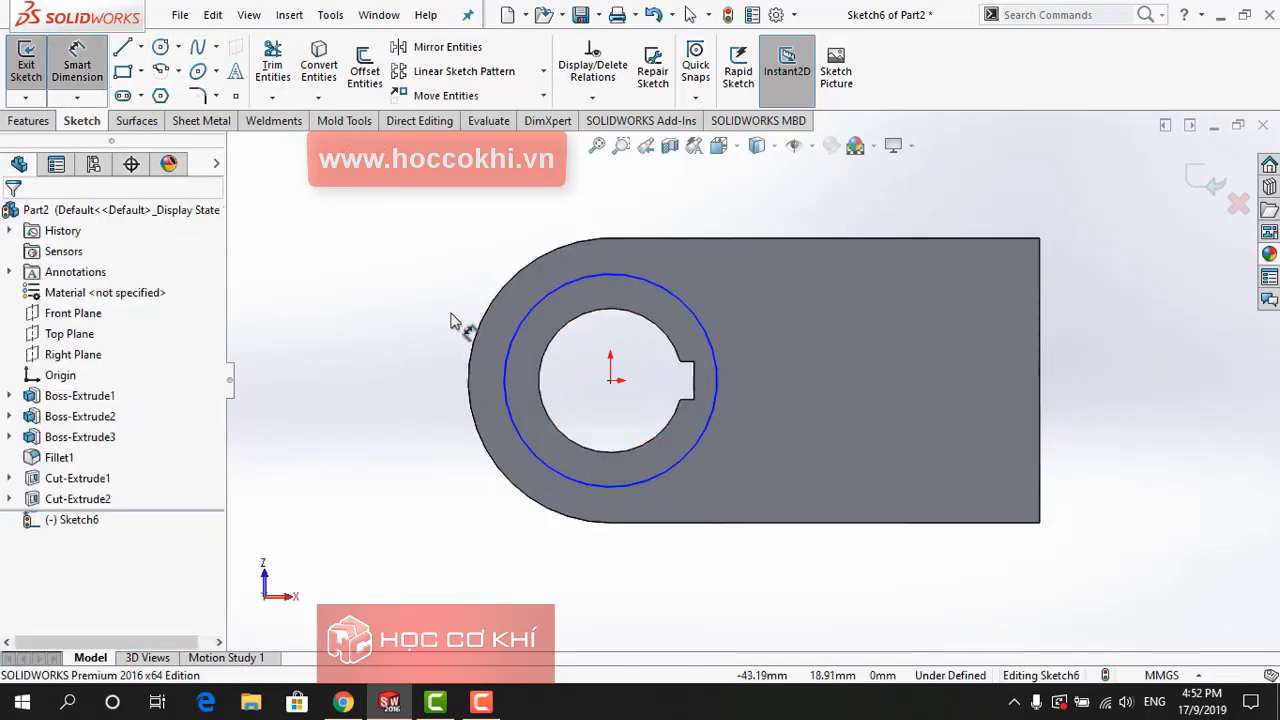
left_click(512, 340)
left_click(432, 320)
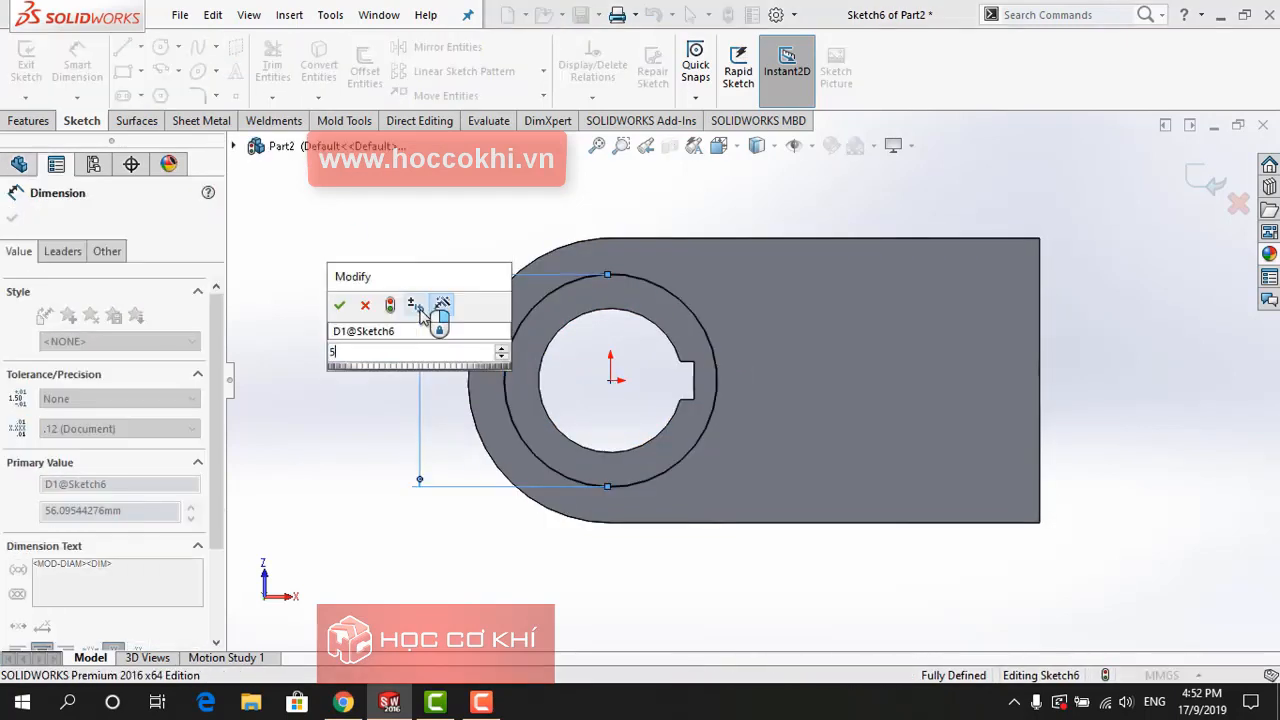
type("56")
key("Return")
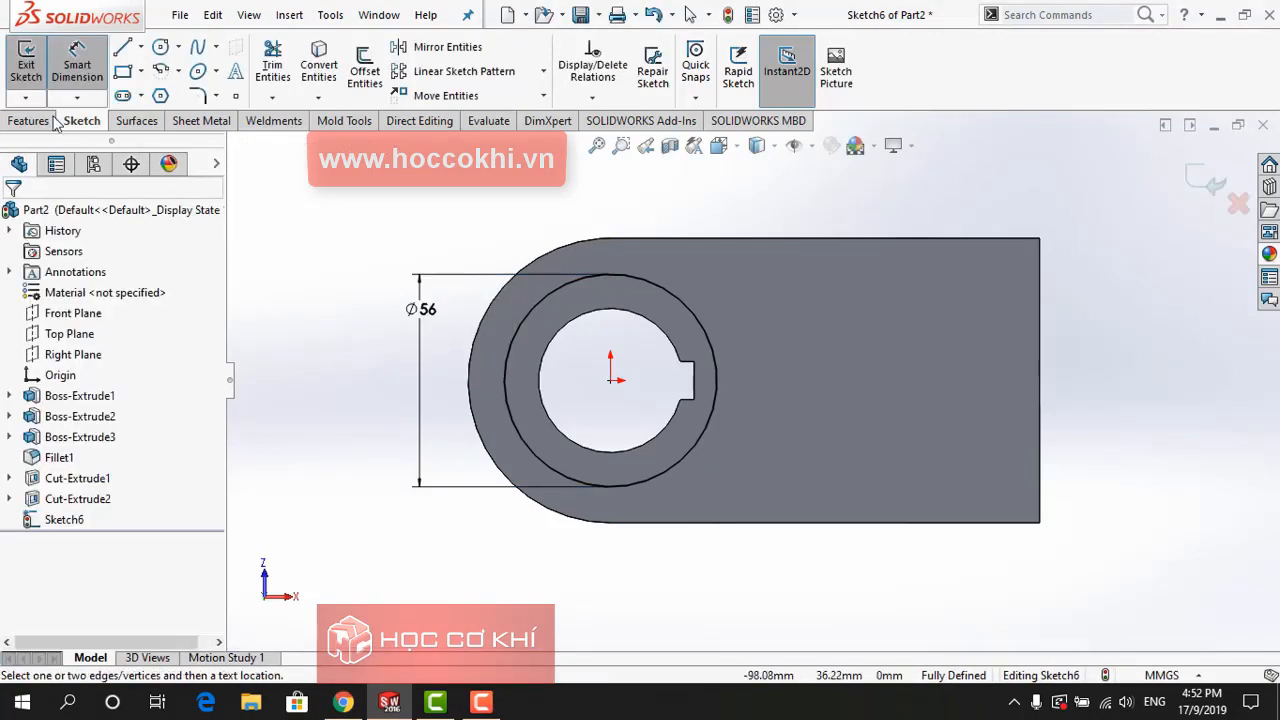
Cut the underside's 56 mm circle into the part as a Blind Extruded Cut 10 mm deep
left_click(27, 120)
left_click(278, 68)
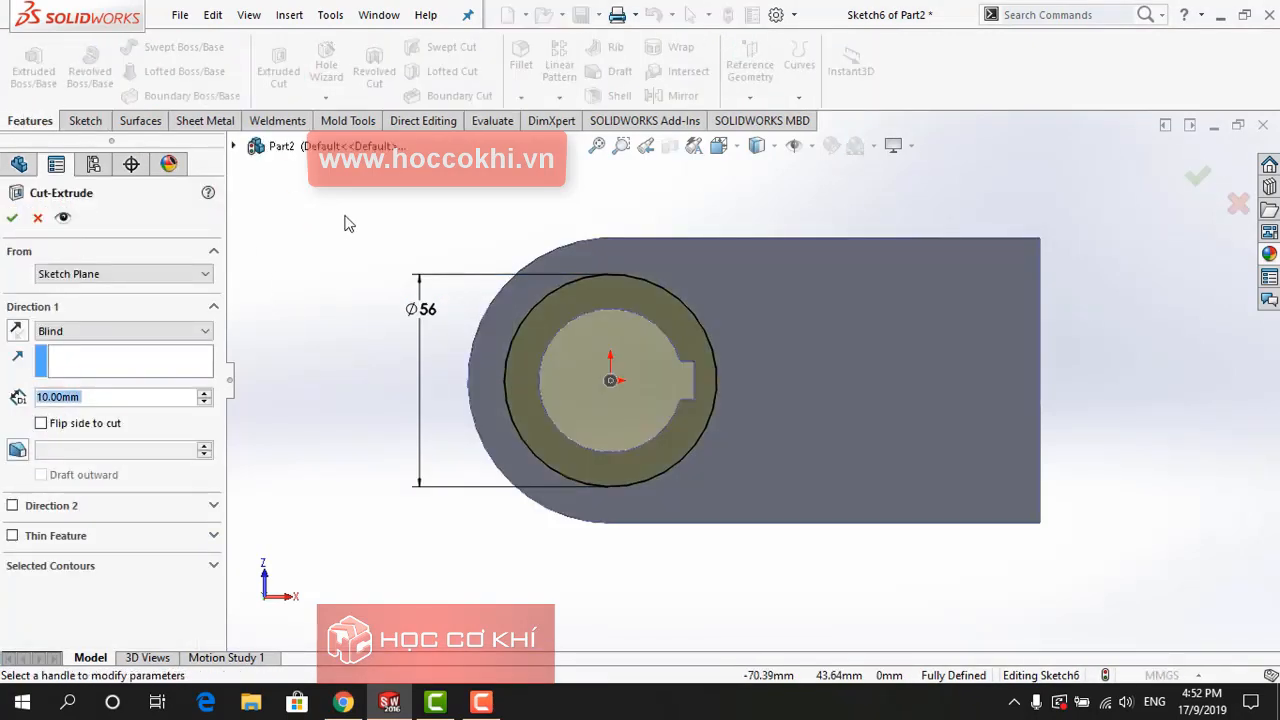
middle_click_drag(343, 368, 321, 477)
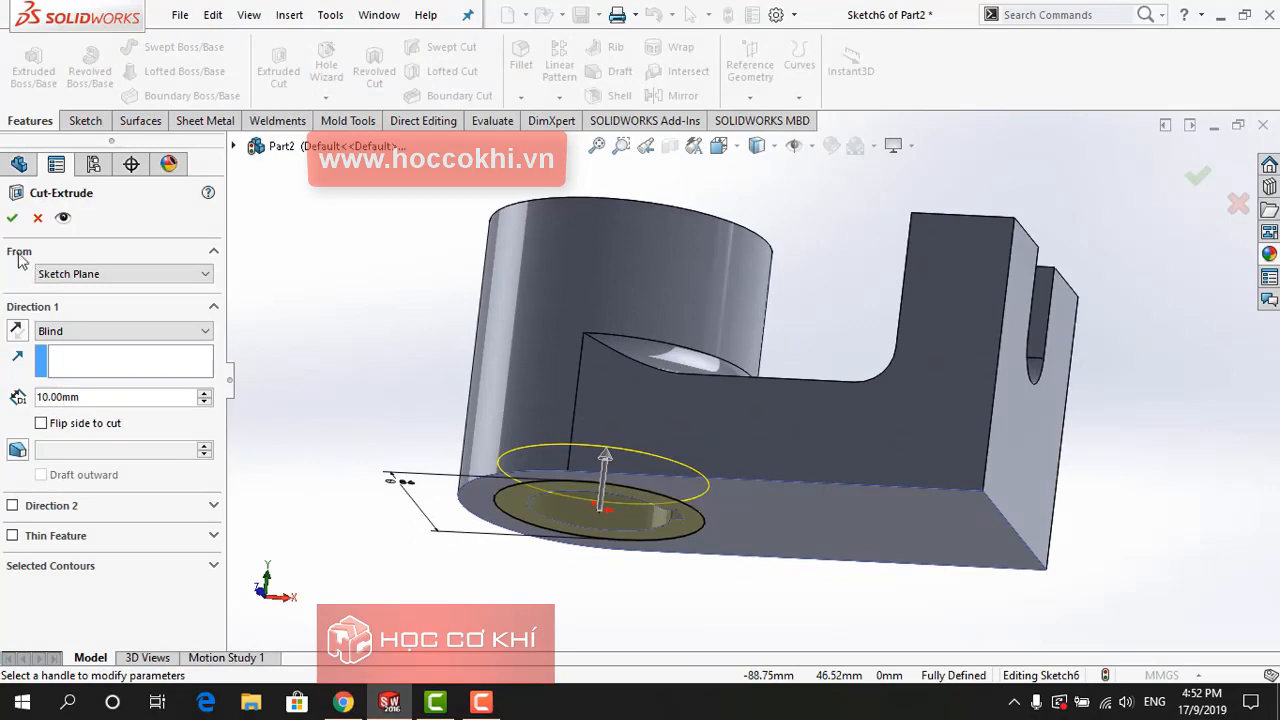
left_click(11, 219)
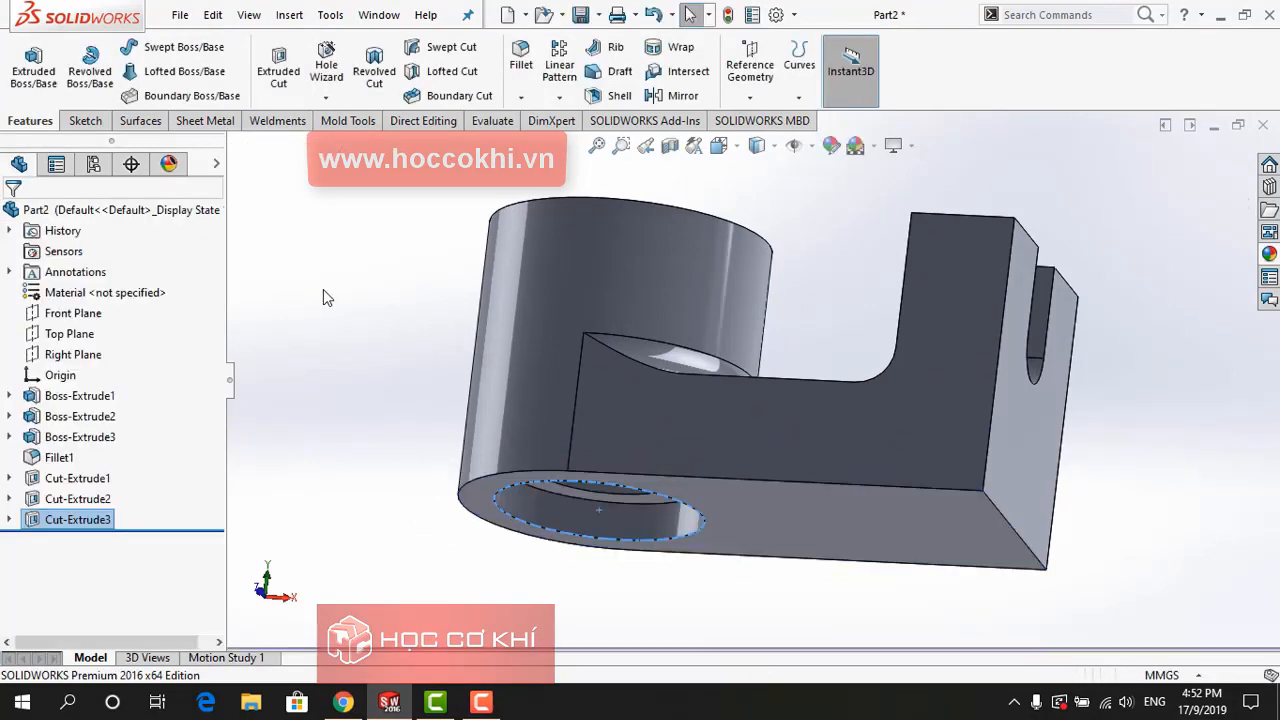
Compare the modelled part with the coloured isometric view in the PDF drawing
middle_click_drag(352, 301, 340, 545)
scroll(807, 321, "up", 1)
scroll(801, 262, "down", 1)
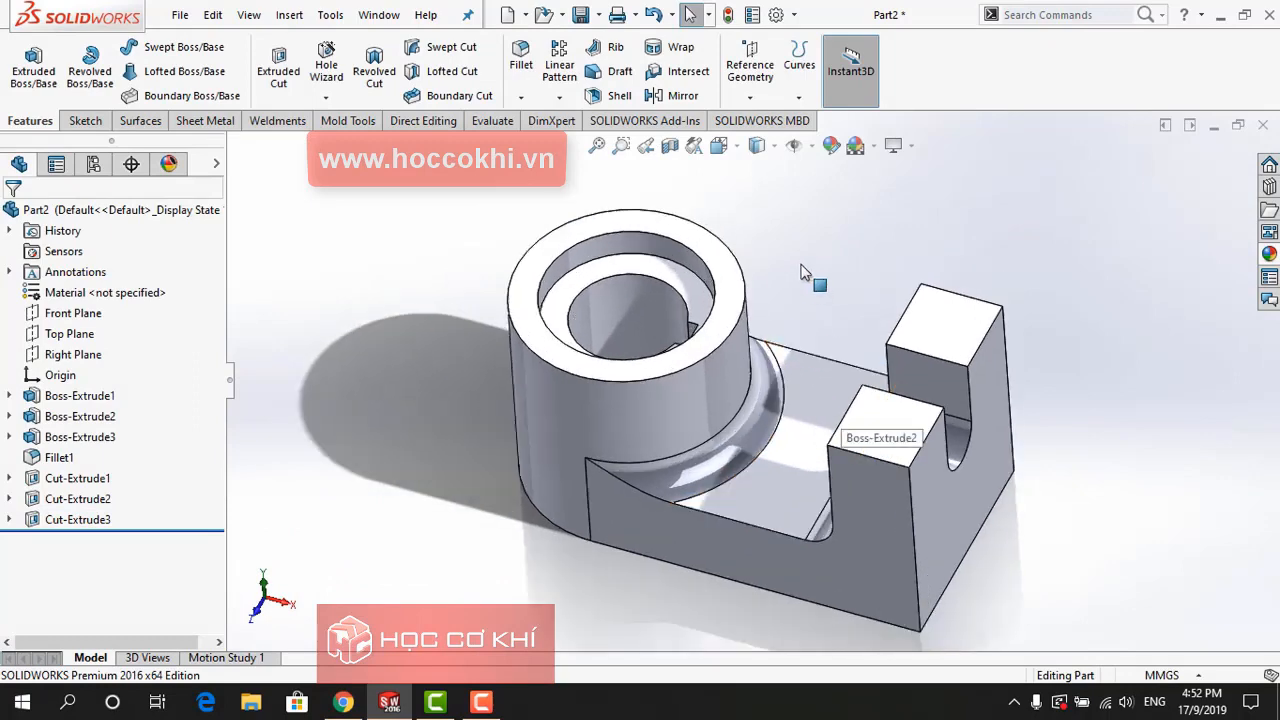
key("alt+Tab")
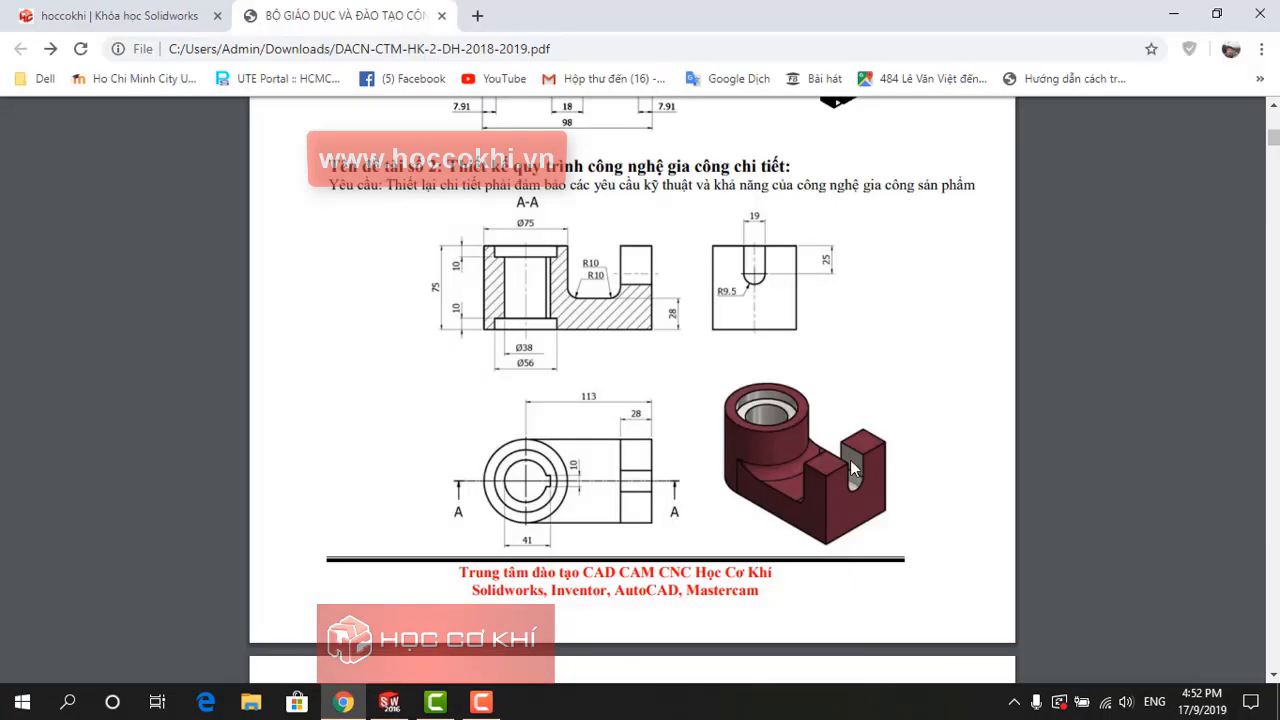
key("alt+Tab")
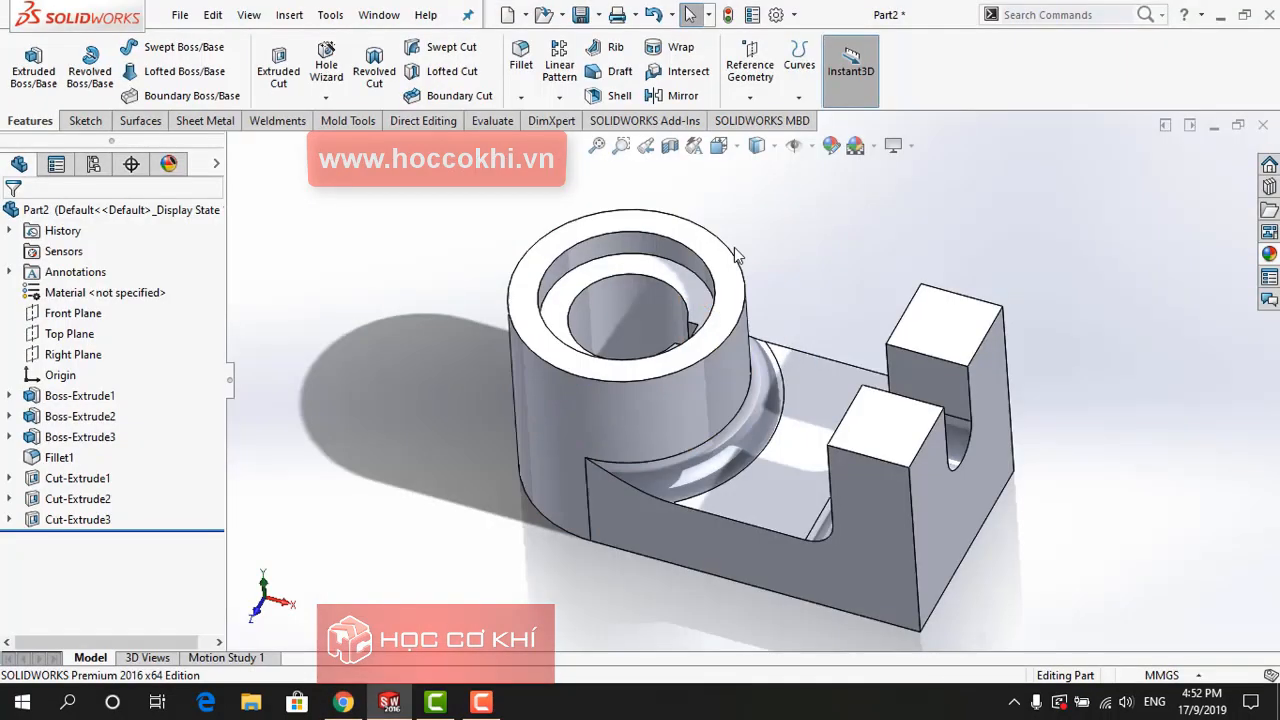
Start editing the colour appearance and remove the whole part from the selected geometry so that individual faces can be chosen
left_click(829, 147)
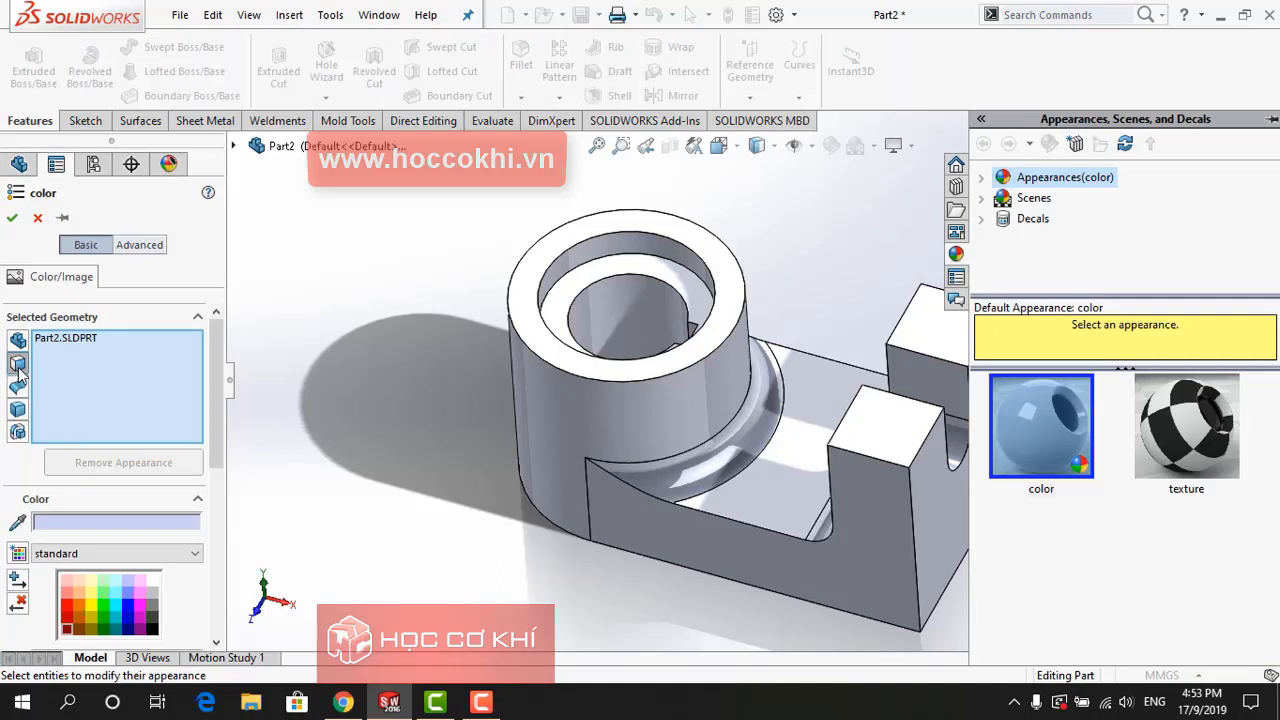
right_click(48, 340)
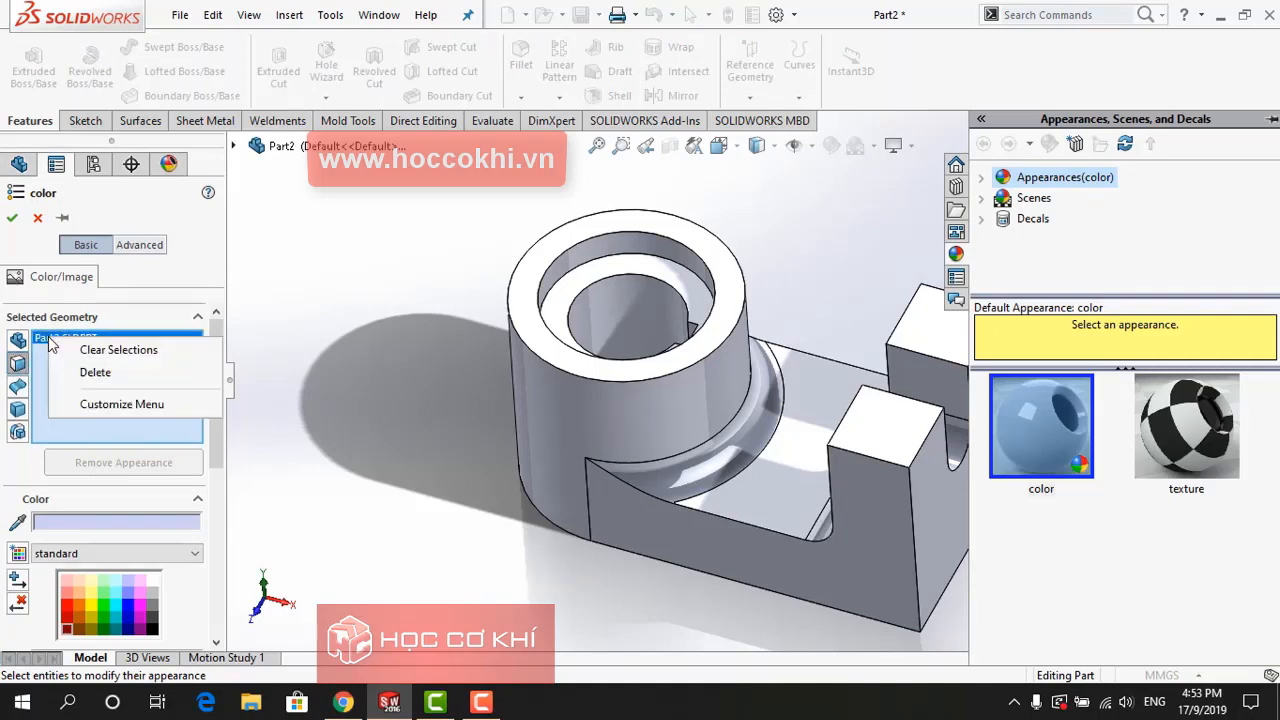
left_click(95, 373)
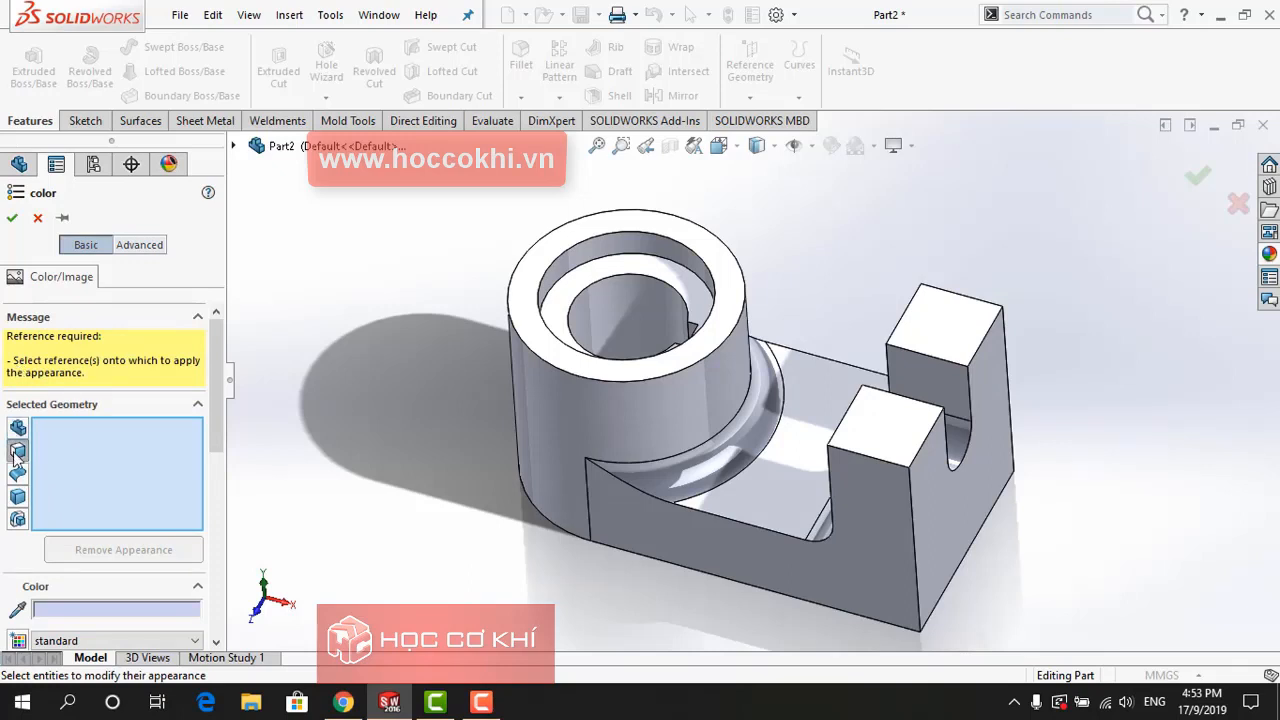
scroll(124, 515, "down", 4)
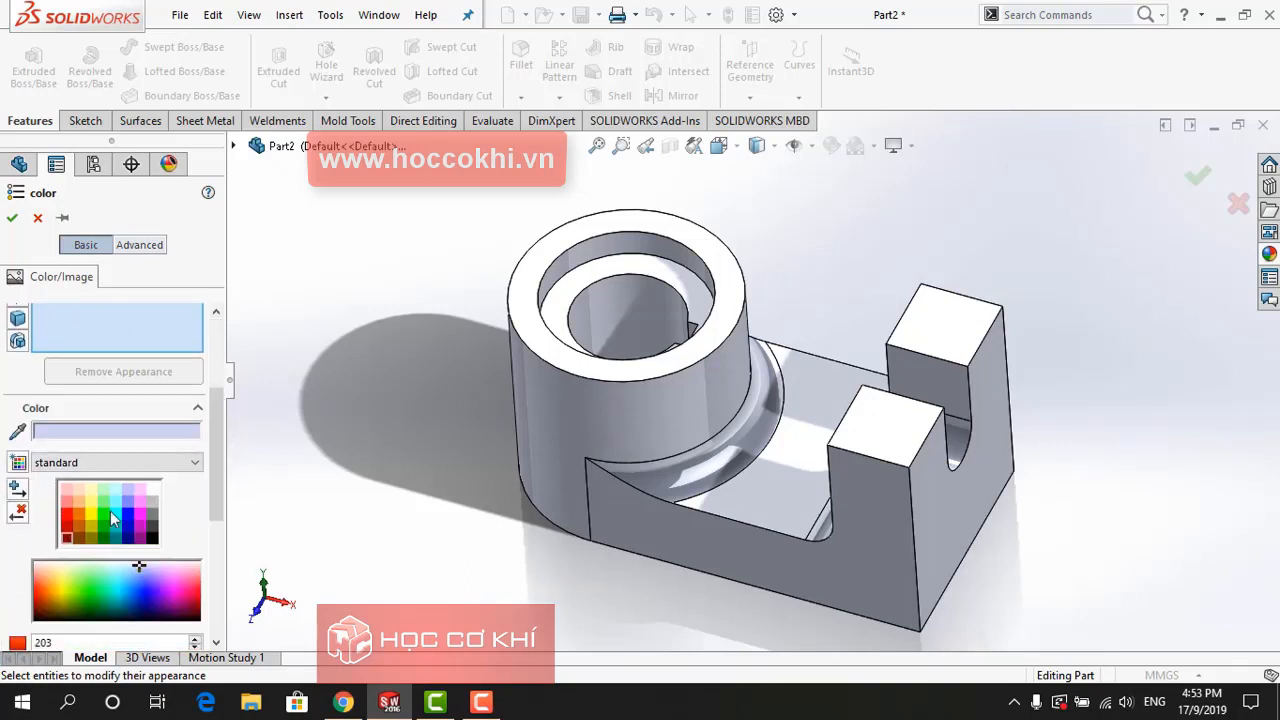
Select the part's outer faces for colouring, including the cylinder, fillets, base, uprights and underside, leaving out the bore, counterbores and slot
left_click(632, 409)
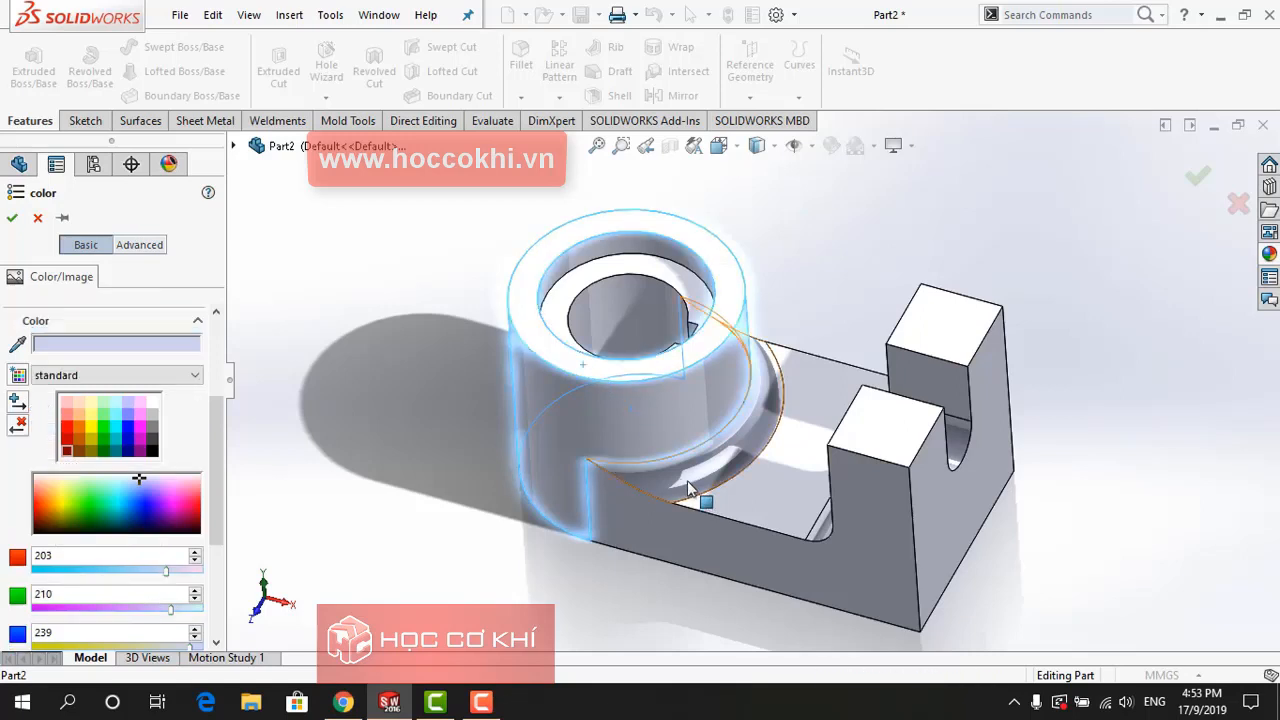
left_click(770, 510)
middle_click_drag(774, 517, 840, 515)
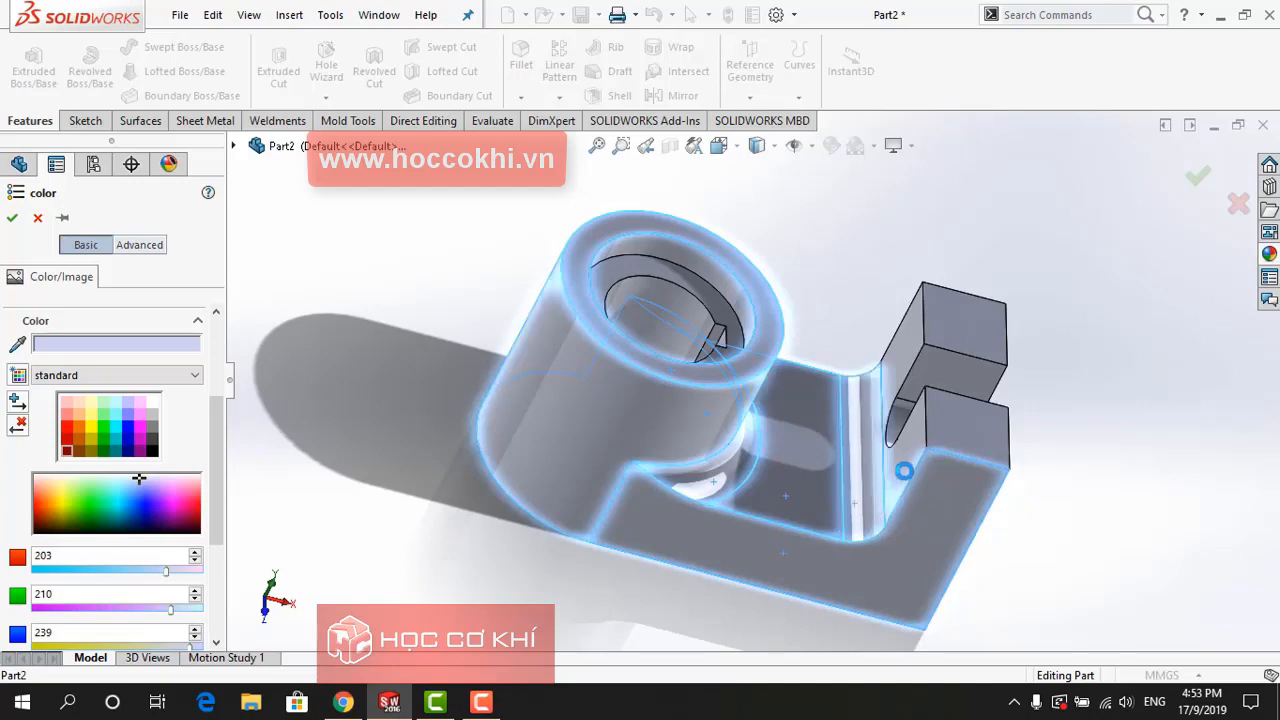
left_click(893, 396)
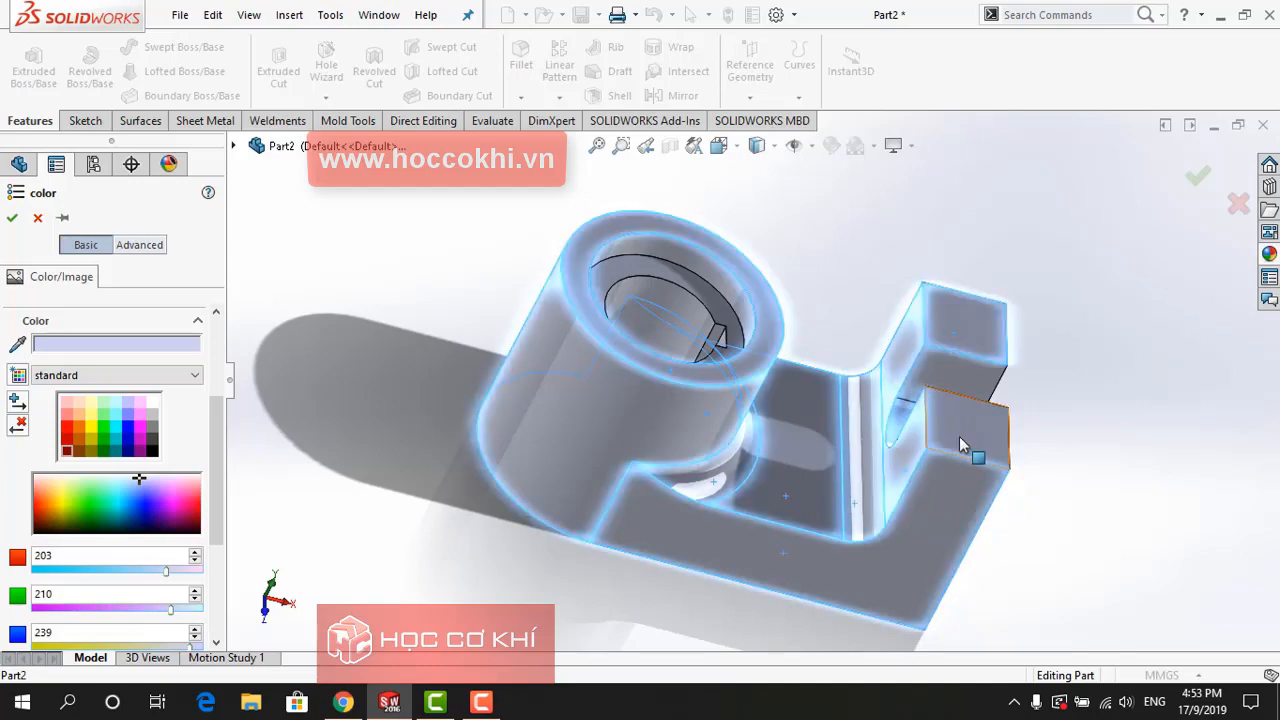
middle_click_drag(1066, 434, 787, 447)
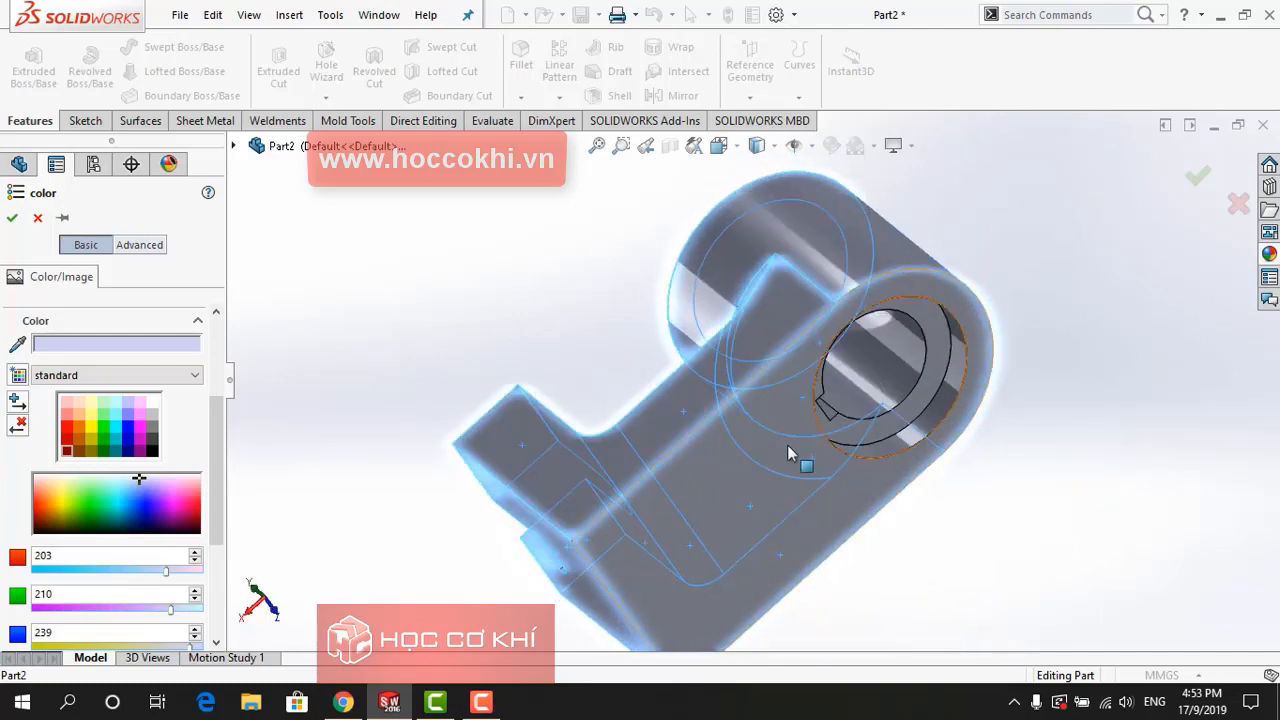
middle_click_drag(752, 374, 885, 336)
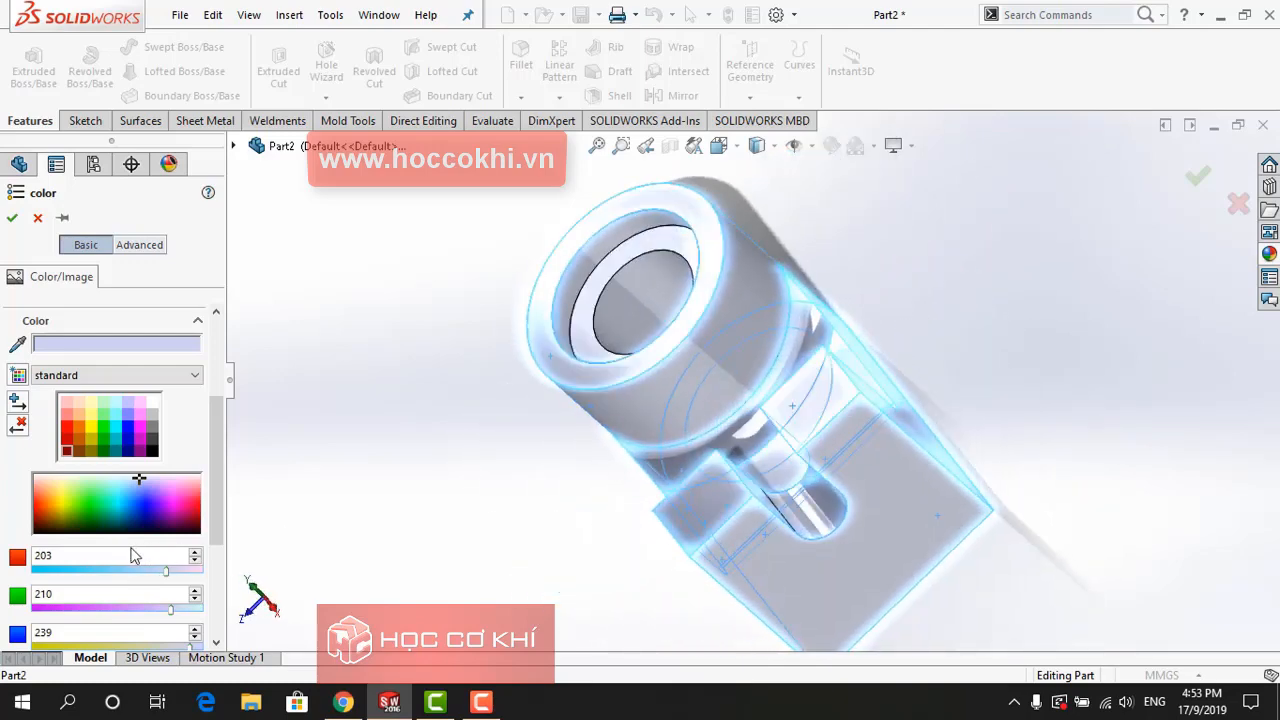
Apply the dark red colour from the standard palette to the selected outer faces
left_click(66, 452)
middle_click_drag(480, 569, 654, 552)
left_click(13, 219)
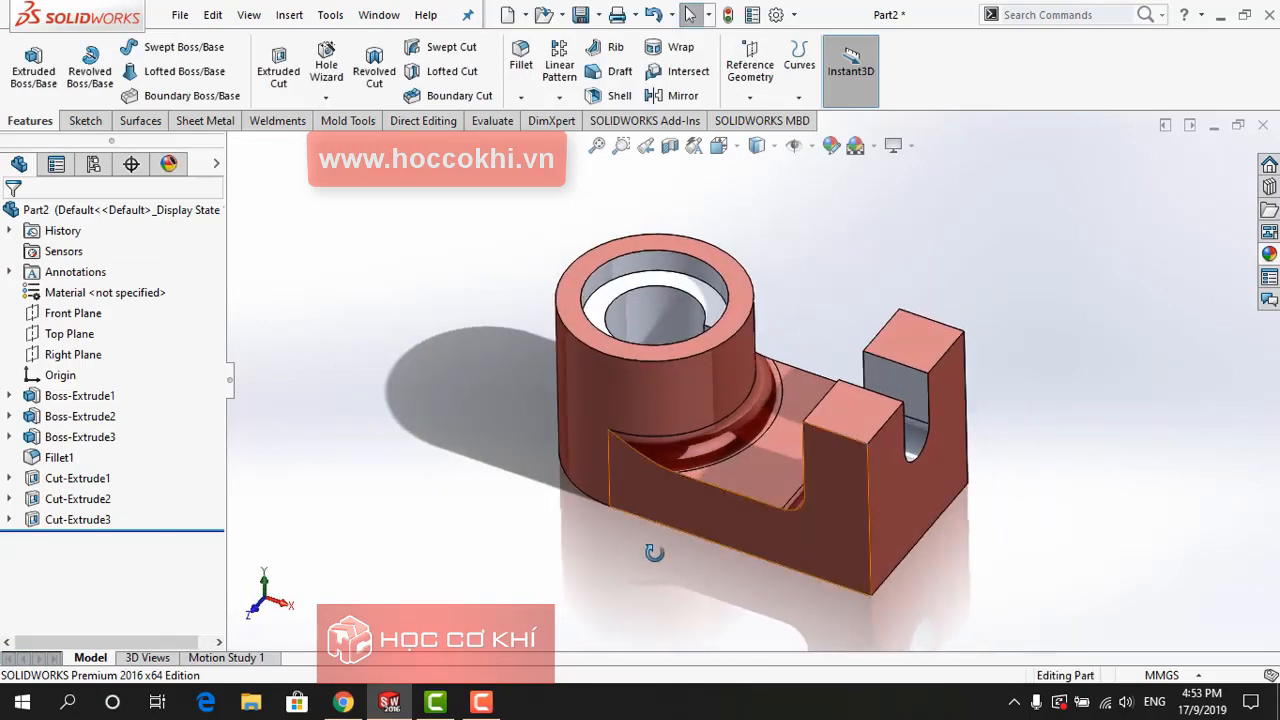
Show the coloured part in isometric view and compare it with the PDF drawing
key("ctrl+7")
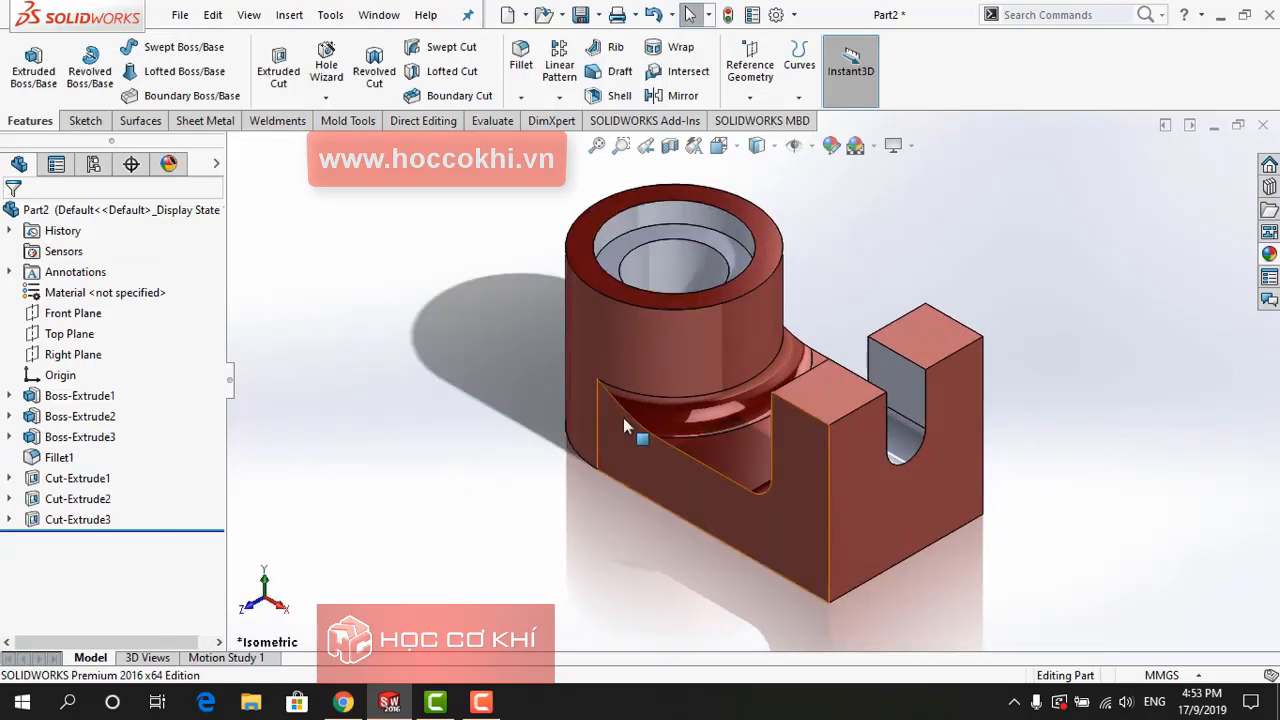
key("alt+Tab")
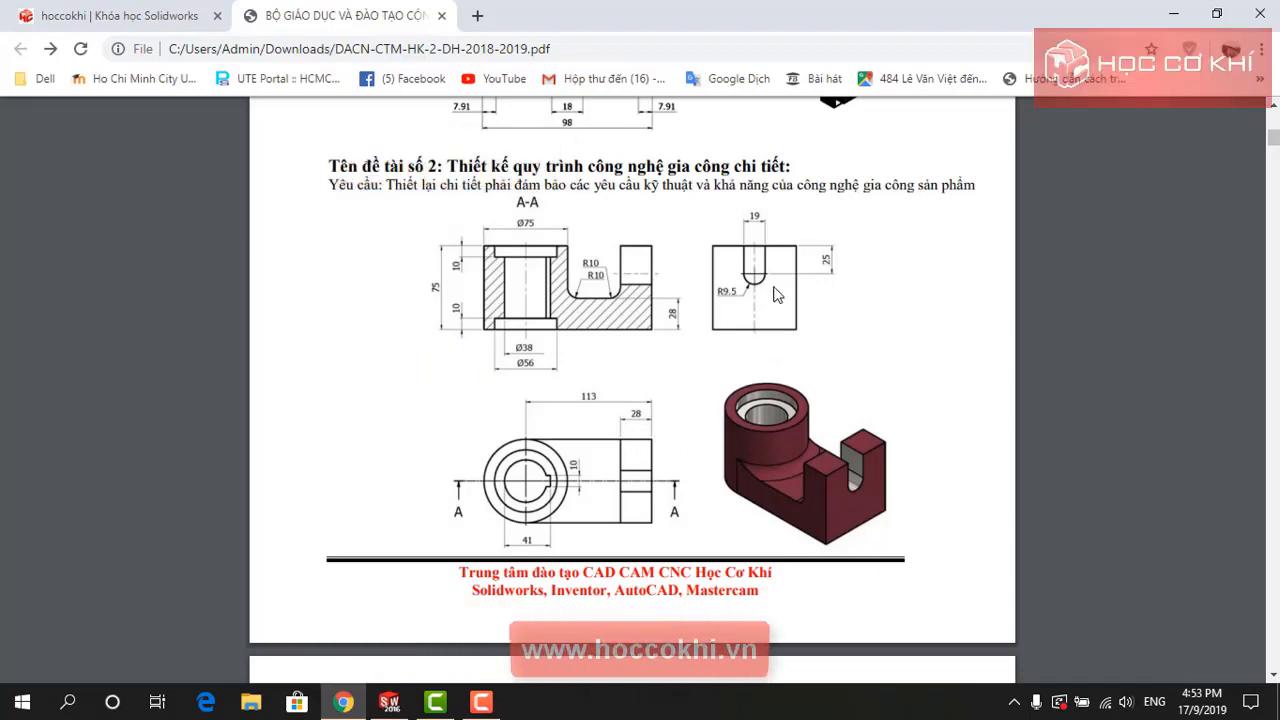
key("alt+Tab")
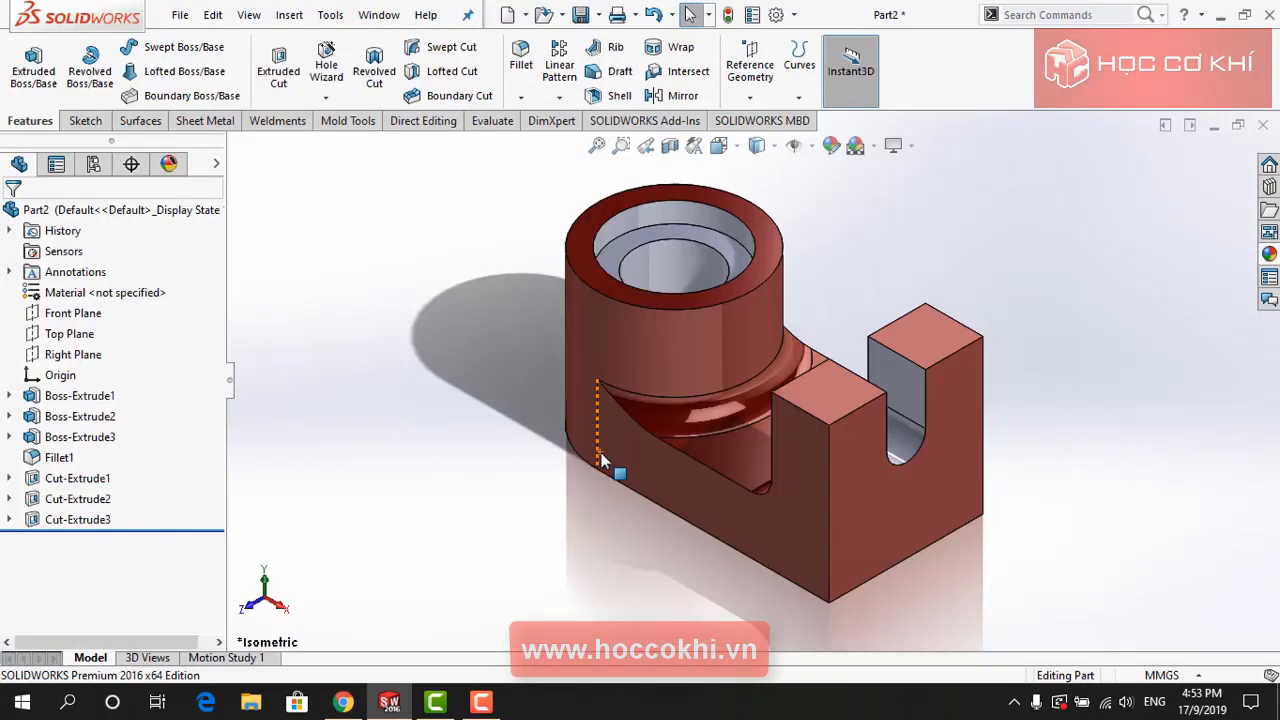
middle_click_drag(669, 486, 718, 503)
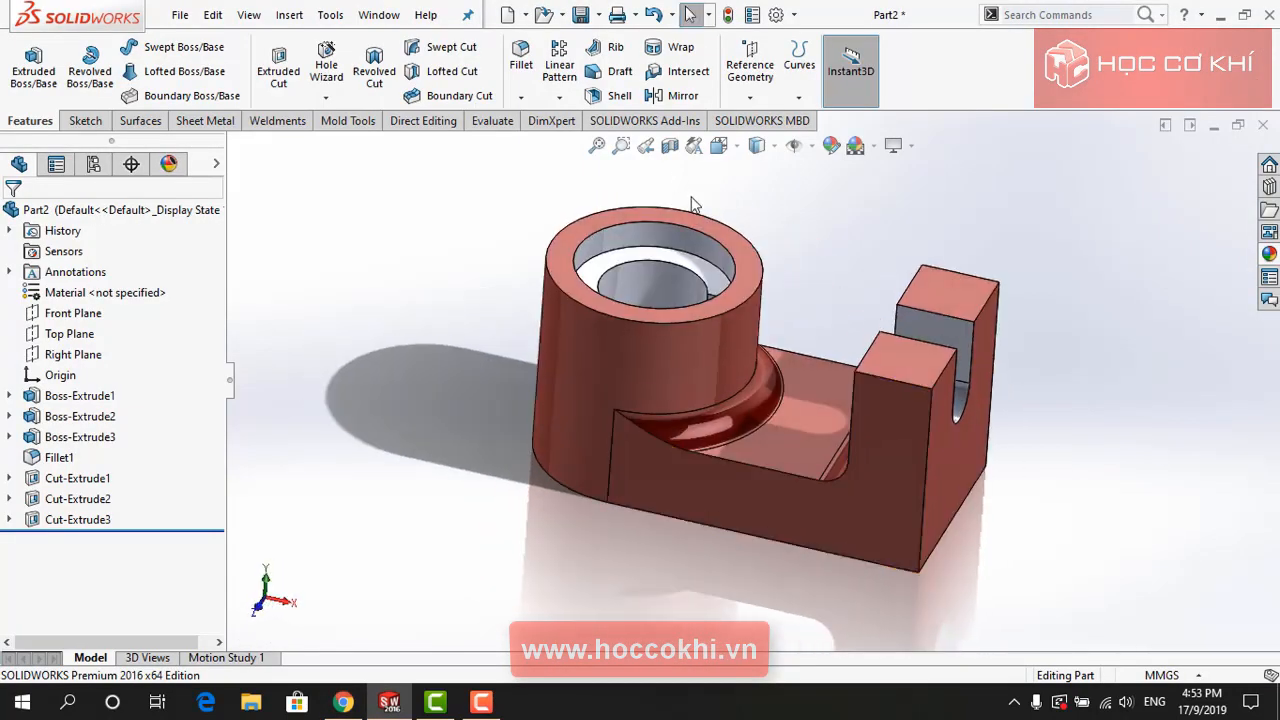
Section the part at the Front Plane, compare it with section A-A in the PDF drawing, and turn the section view off
left_click(670, 146)
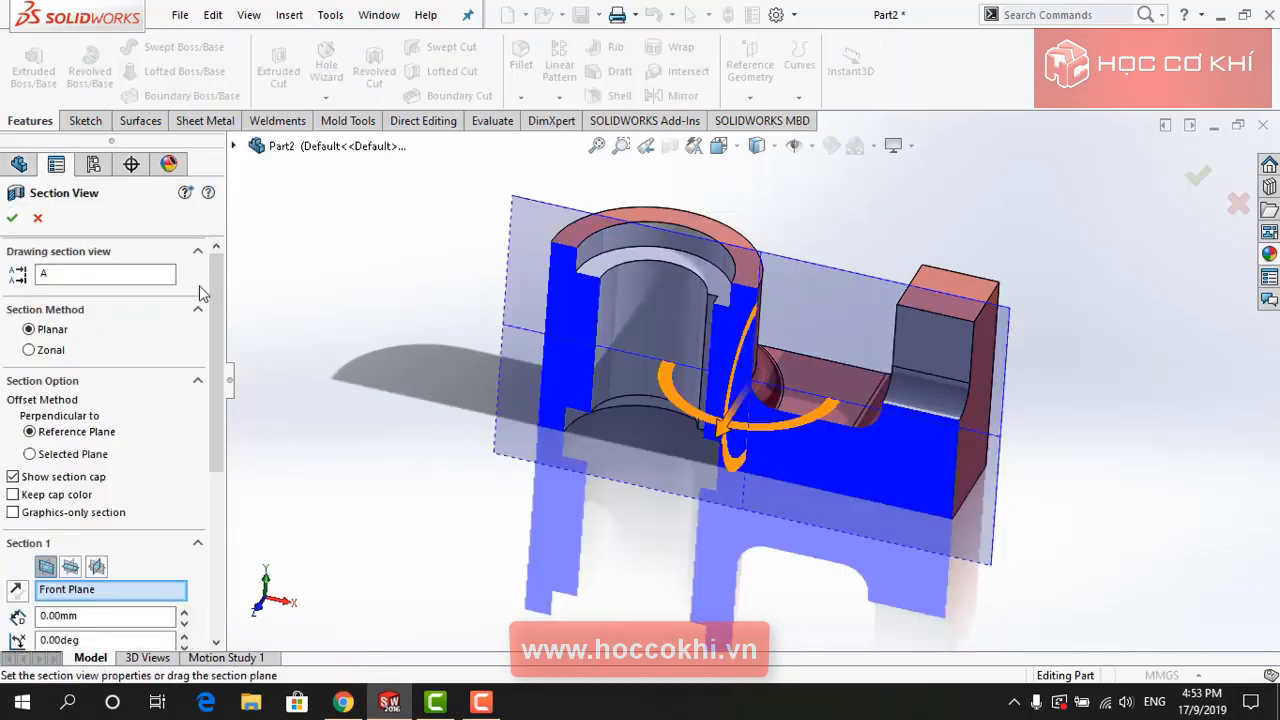
left_click(12, 218)
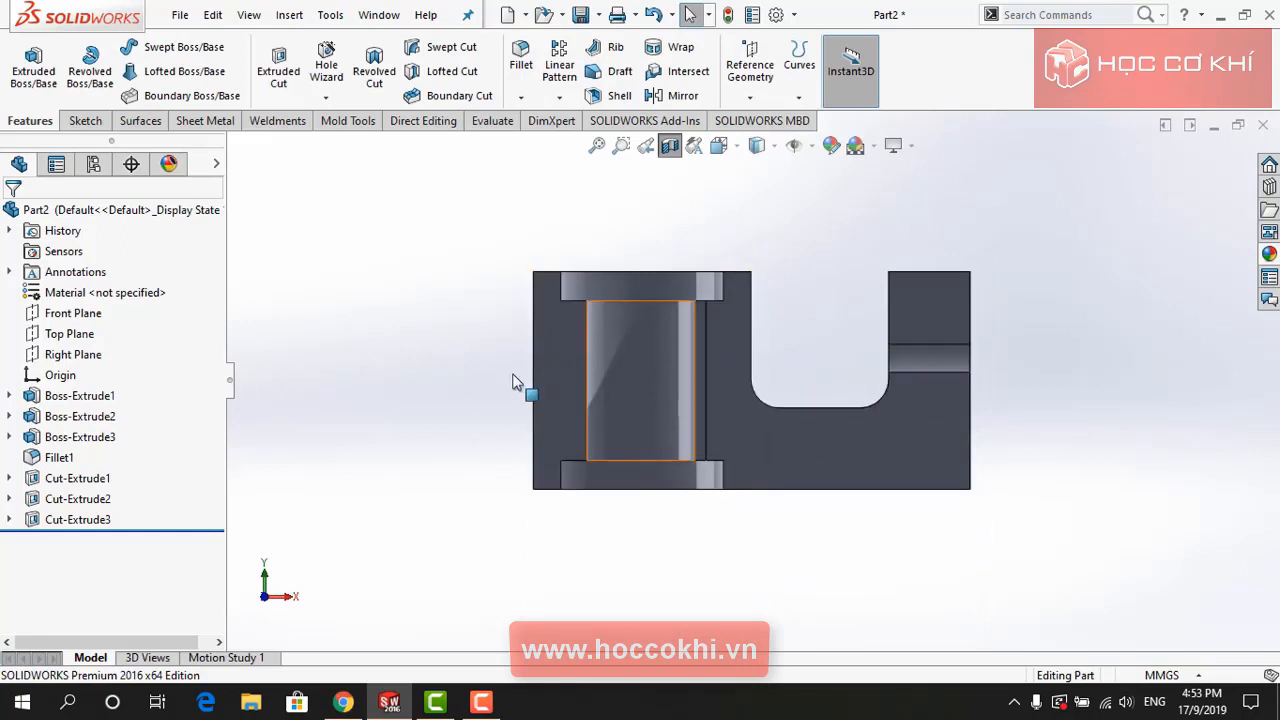
middle_click_drag(808, 342, 793, 404)
key("alt+Tab")
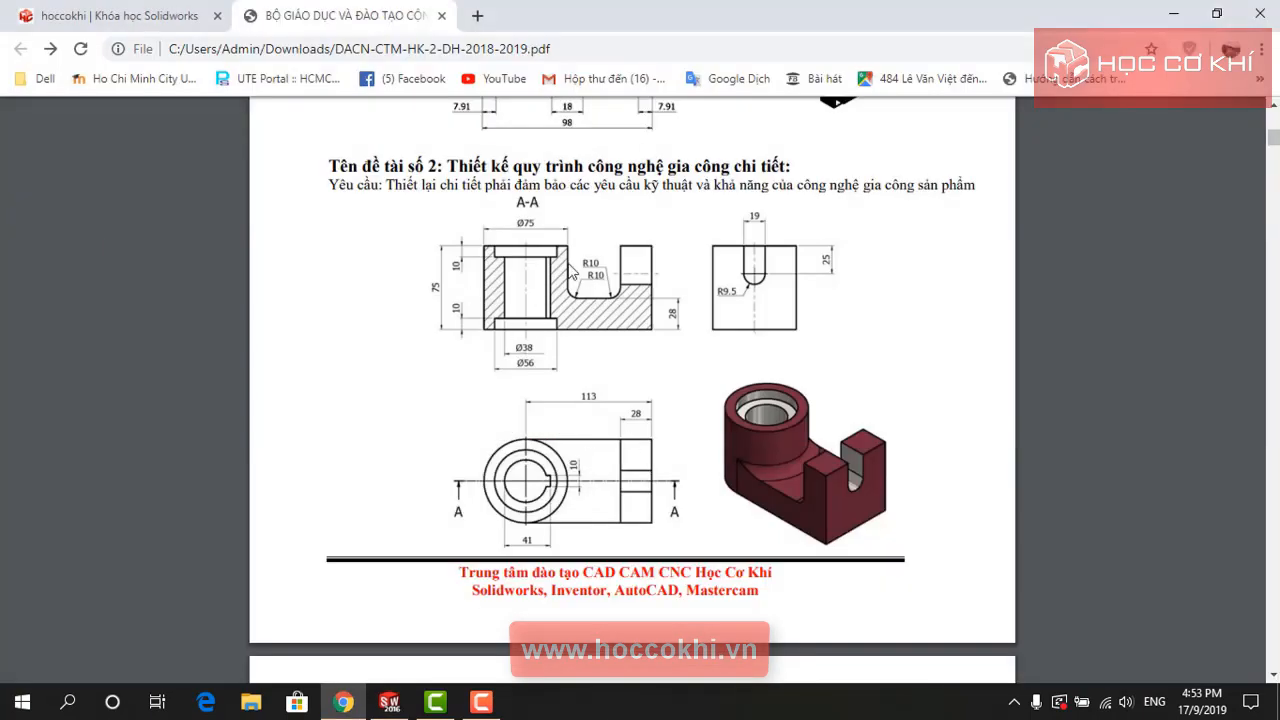
key("alt+Tab")
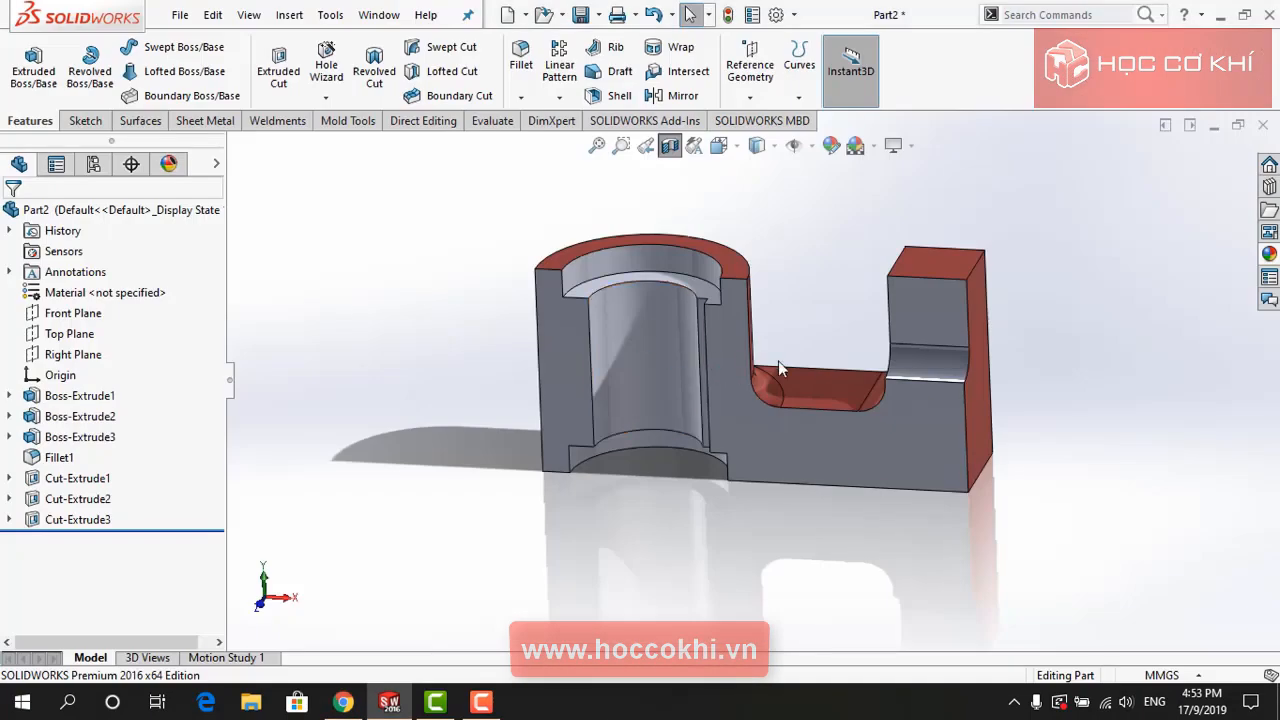
mouse_move(817, 349)
middle_mouse_down()
mouse_move(771, 526)
mouse_move(822, 339)
mouse_move(733, 323)
mouse_move(800, 312)
mouse_move(760, 347)
mouse_move(800, 318)
mouse_move(814, 346)
middle_mouse_up()
left_click(669, 145)
mouse_move(833, 291)
middle_mouse_down()
mouse_move(780, 317)
mouse_move(809, 292)
middle_mouse_up()
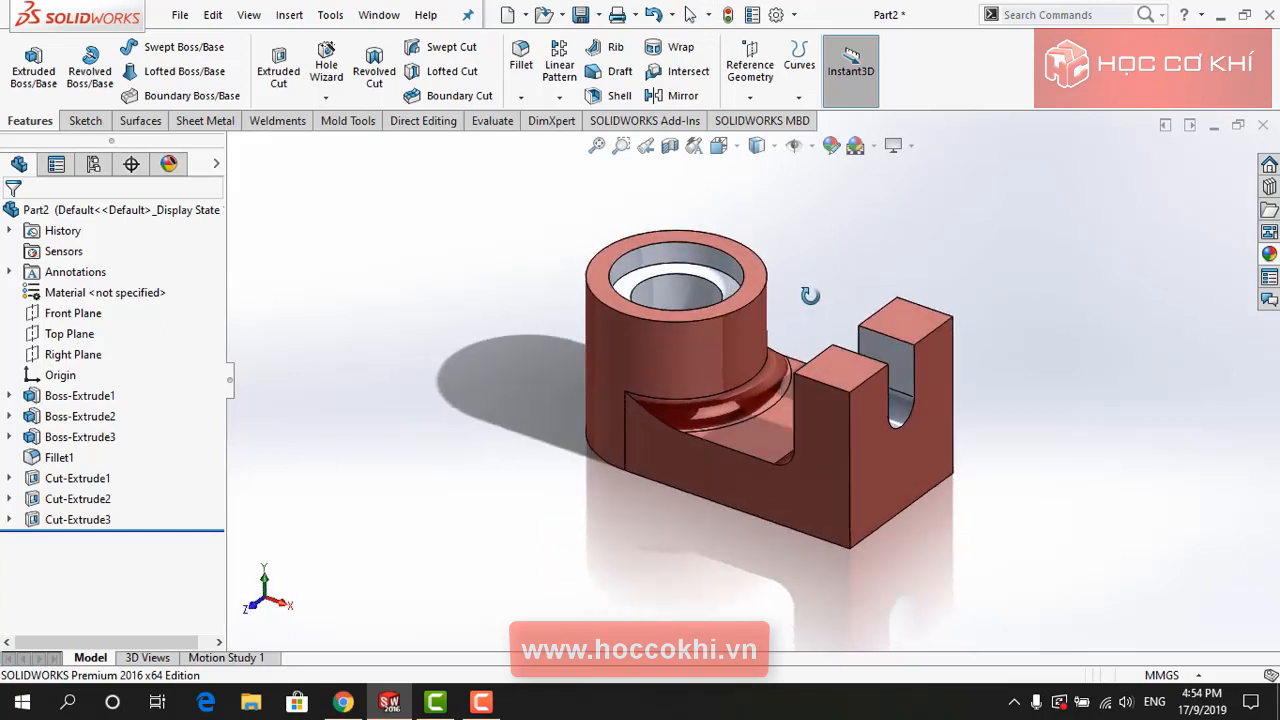
left_click(487, 708)
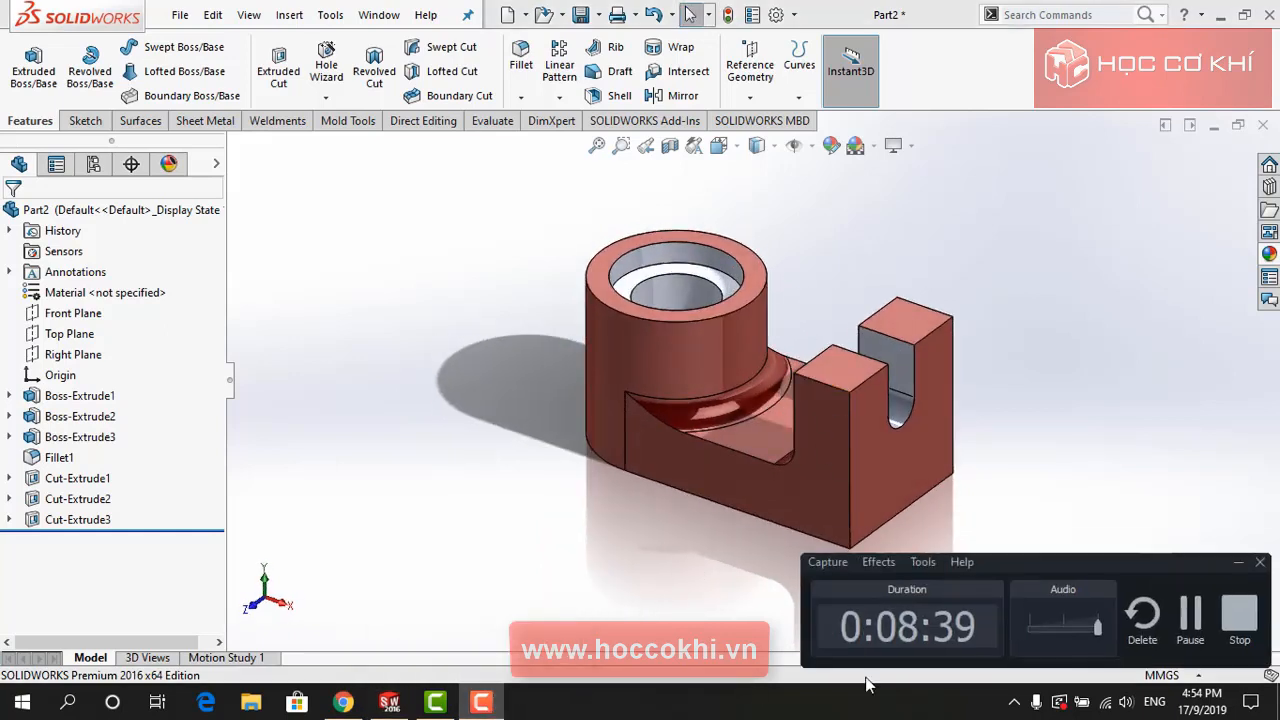